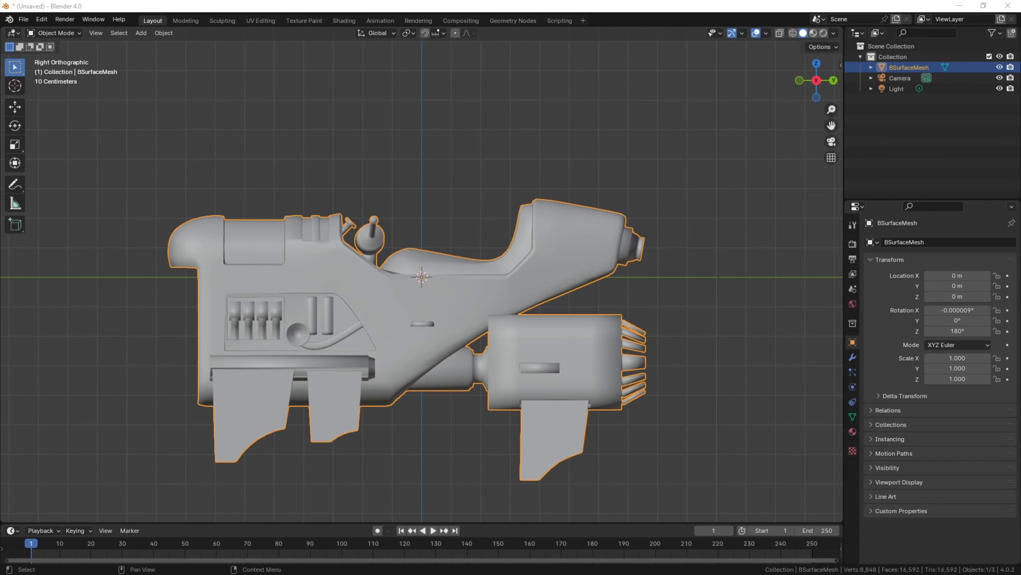
key(alt+a)
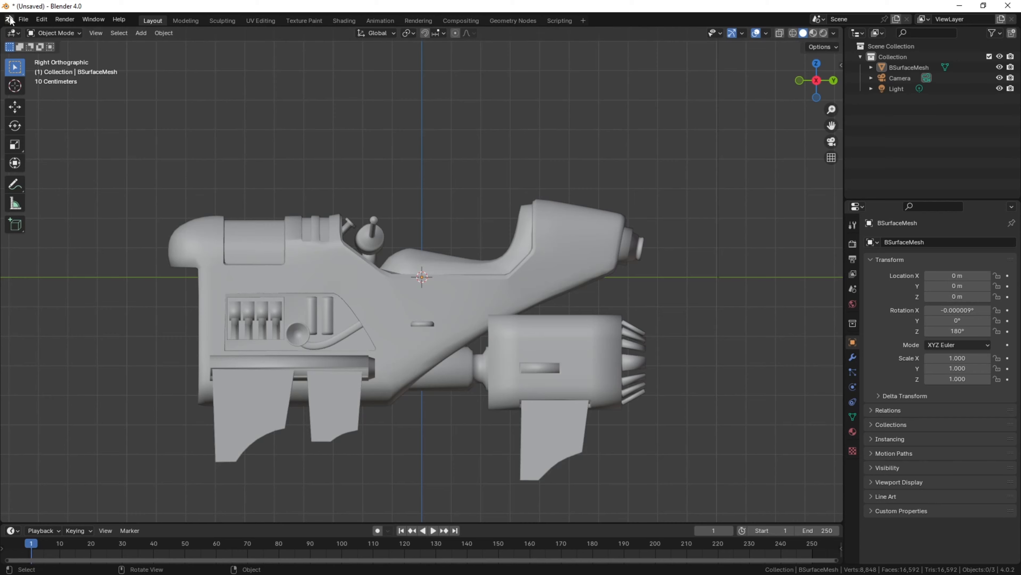
click(24, 19)
mouse_move(44, 169)
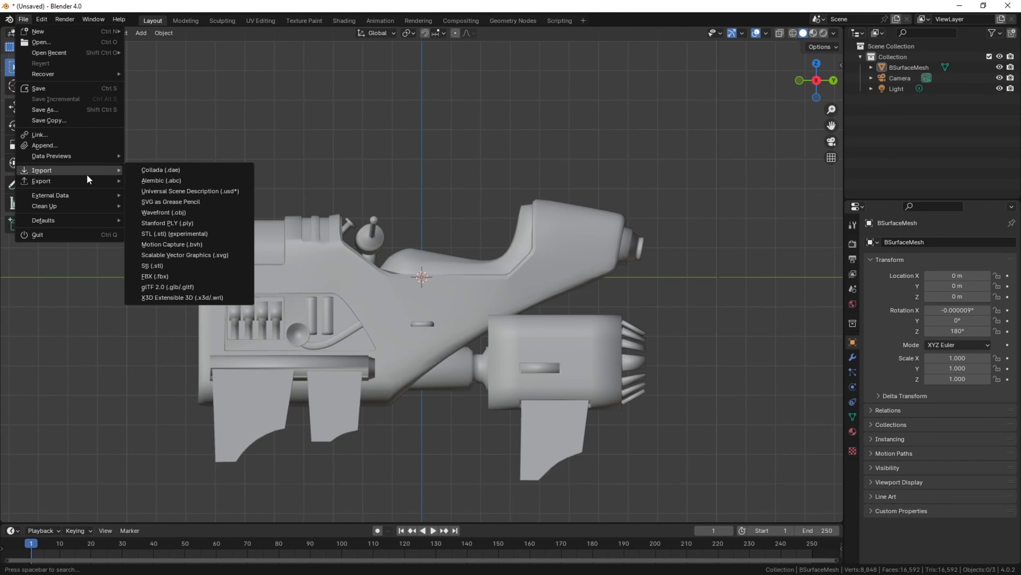
click(156, 274)
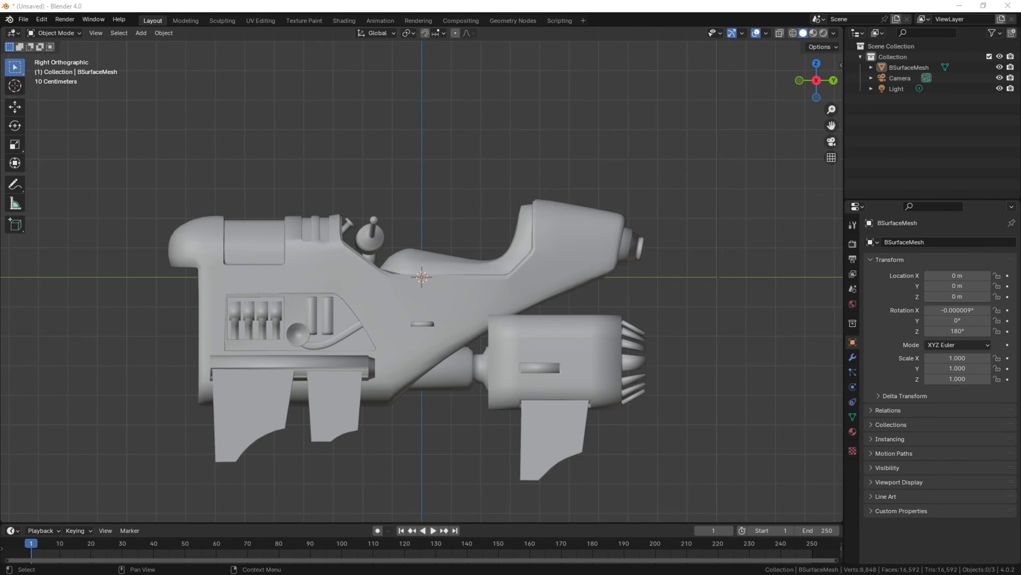
- Export only the selected bike mesh as SK_SciFiBikeBroom.fbx to D:\Mods, with Add Leaf Bones disabled
scroll(715, 193, up, 1)
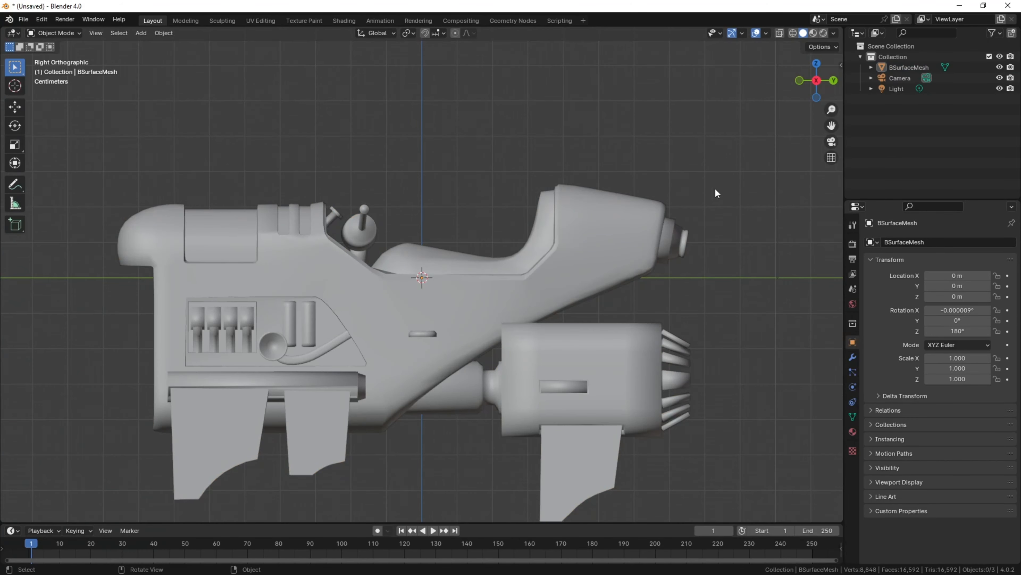
click(632, 220)
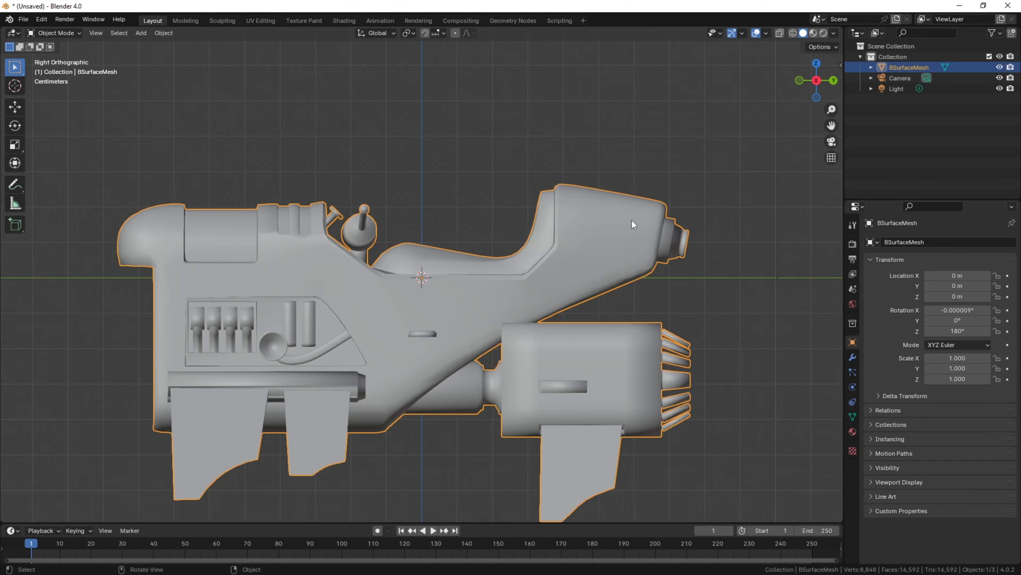
click(23, 19)
mouse_move(47, 184)
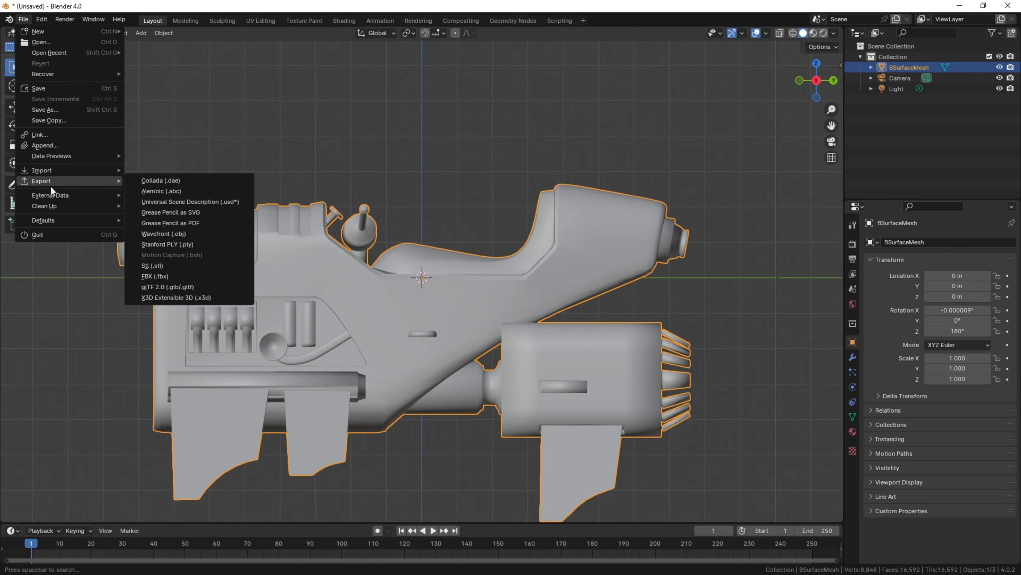
click(161, 276)
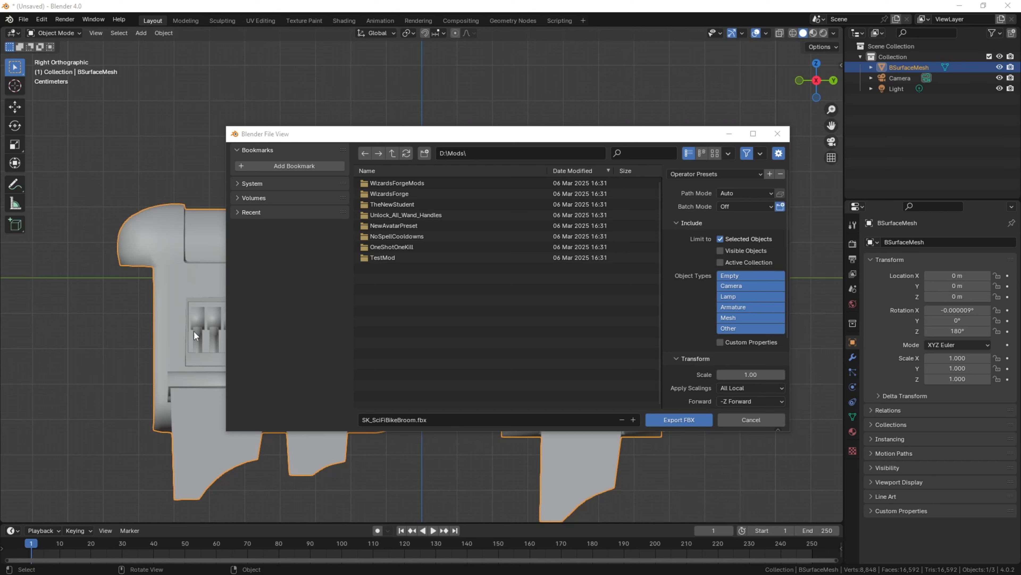
scroll(733, 269, down, 5)
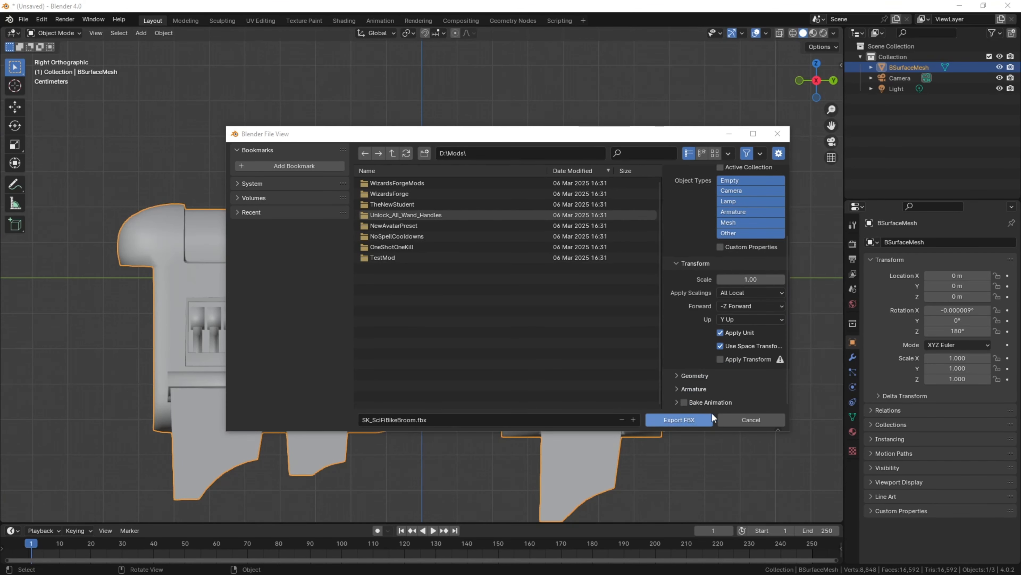
click(676, 388)
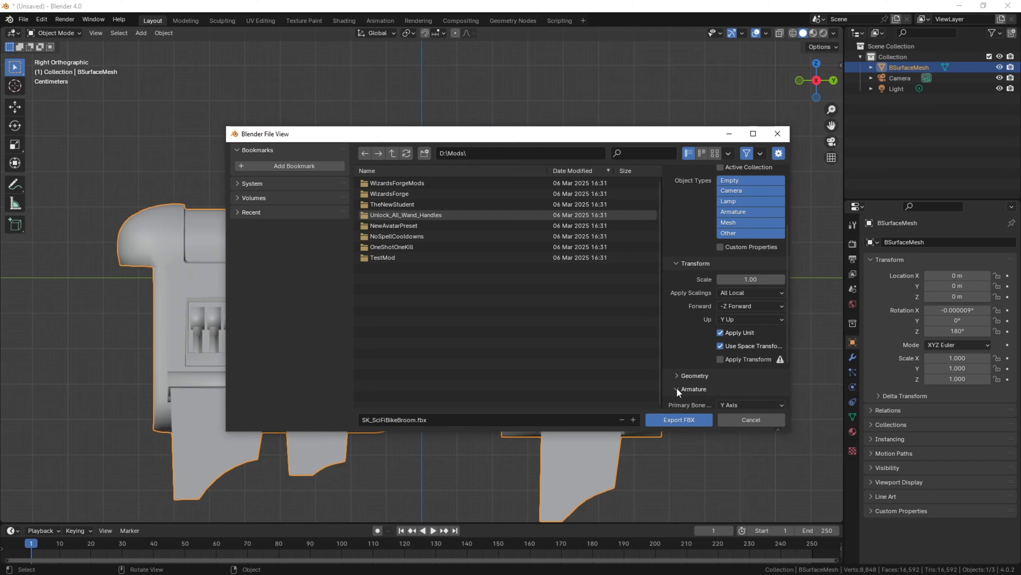
scroll(712, 376, down, 4)
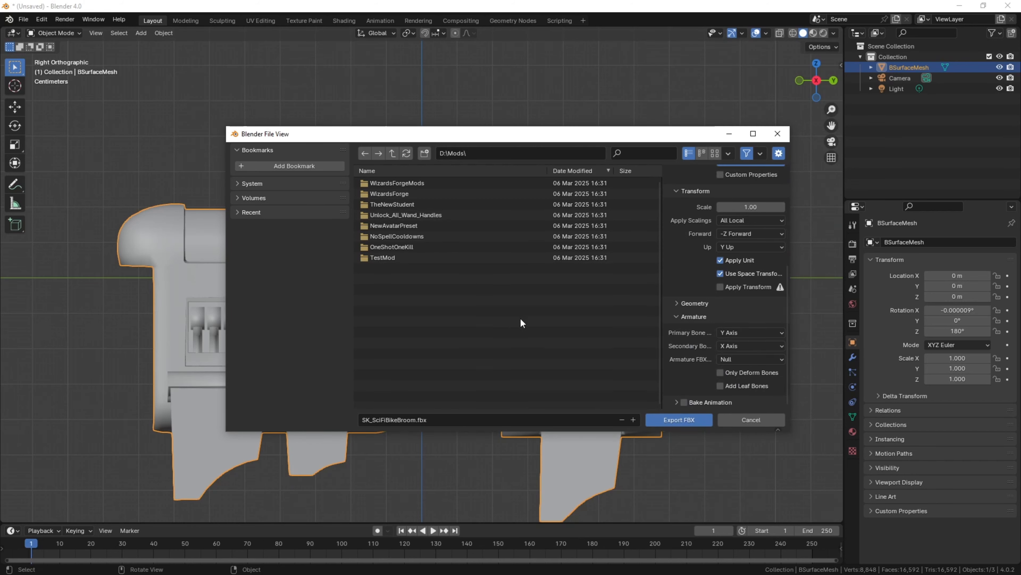
click(672, 421)
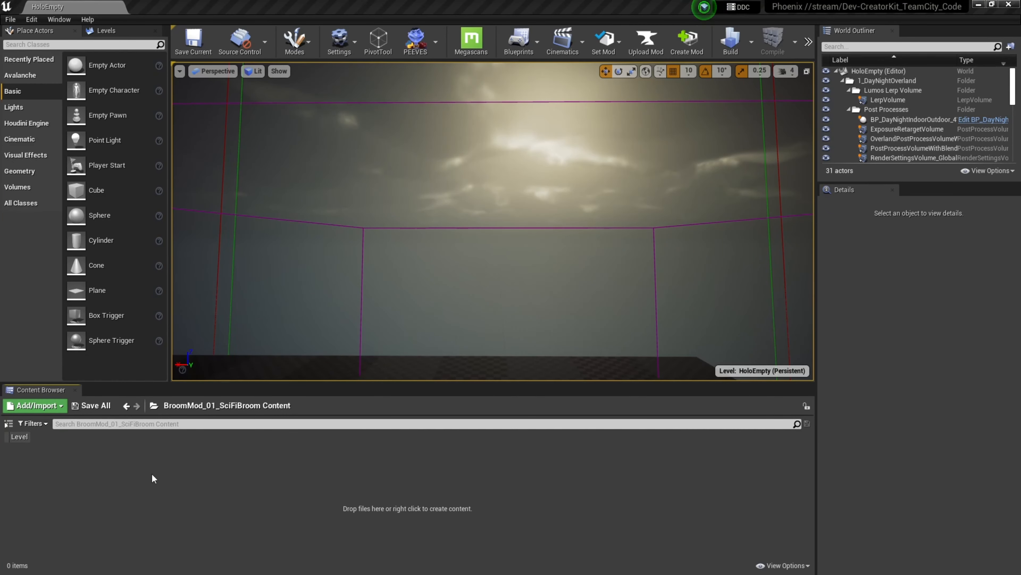
- In Unreal Editor, import SK_SciFiBikeBroom.fbx into the BroomMod_01_SciFiBroom Content folder as a skeletal mesh
right_click(155, 458)
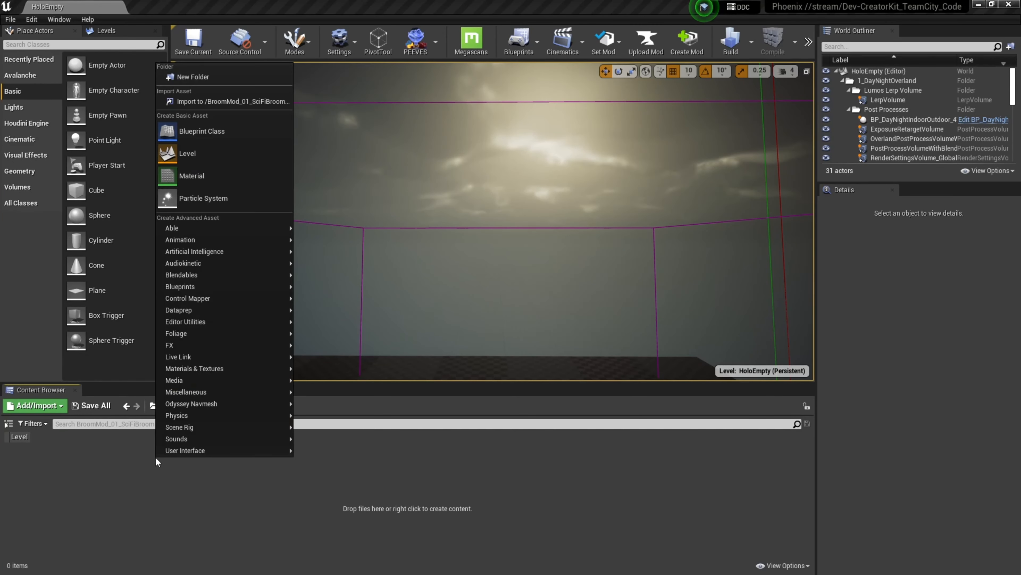
click(192, 101)
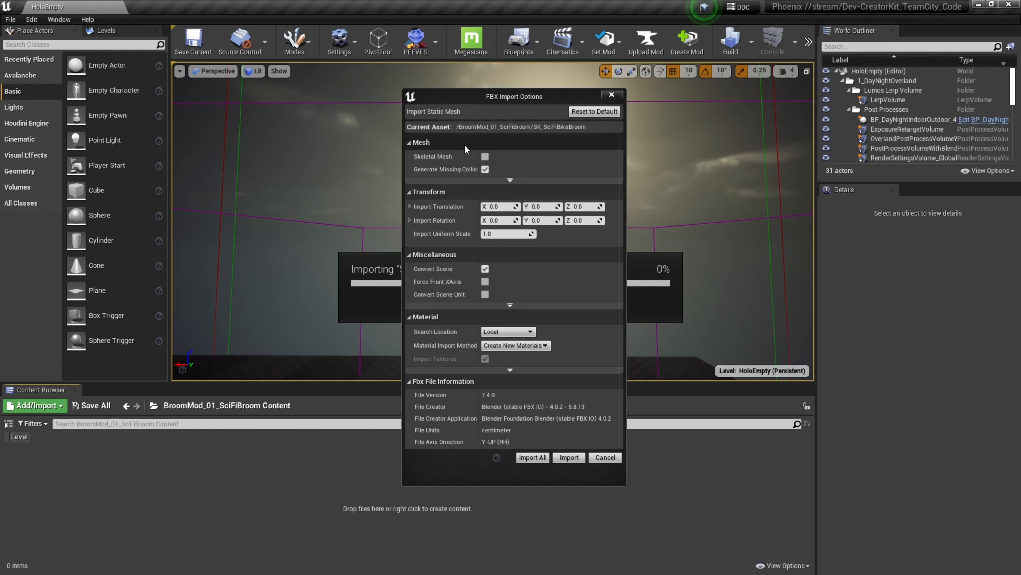
click(485, 157)
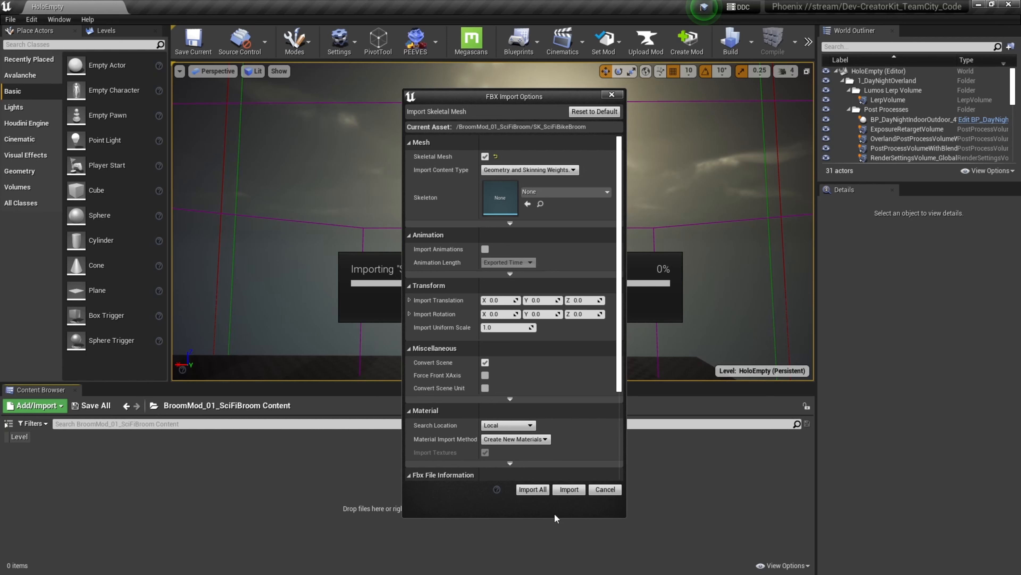
click(532, 489)
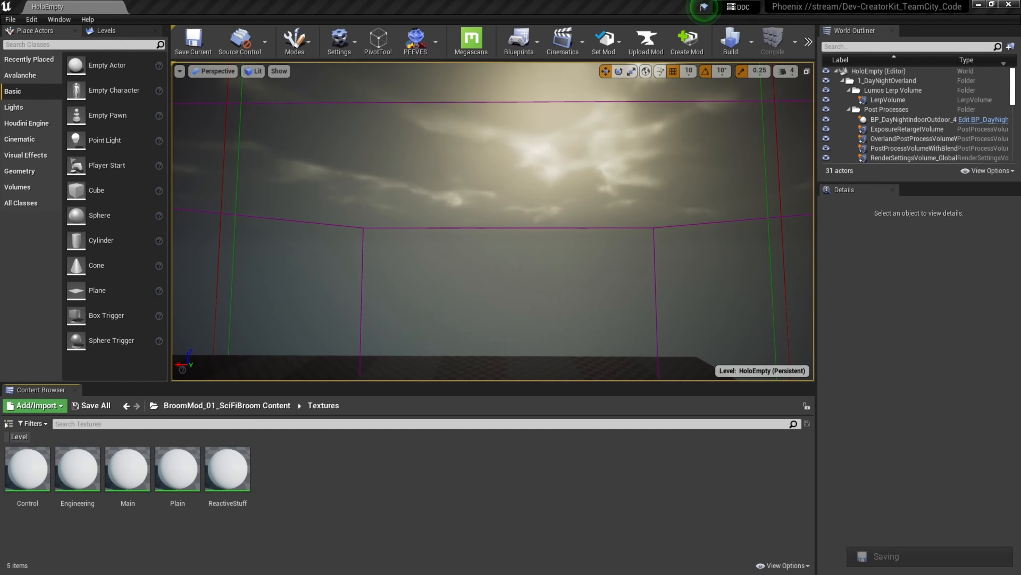
- Import the bike's texture maps into the mod's Textures folder and open the Control material
drag(718, 261, 357, 489)
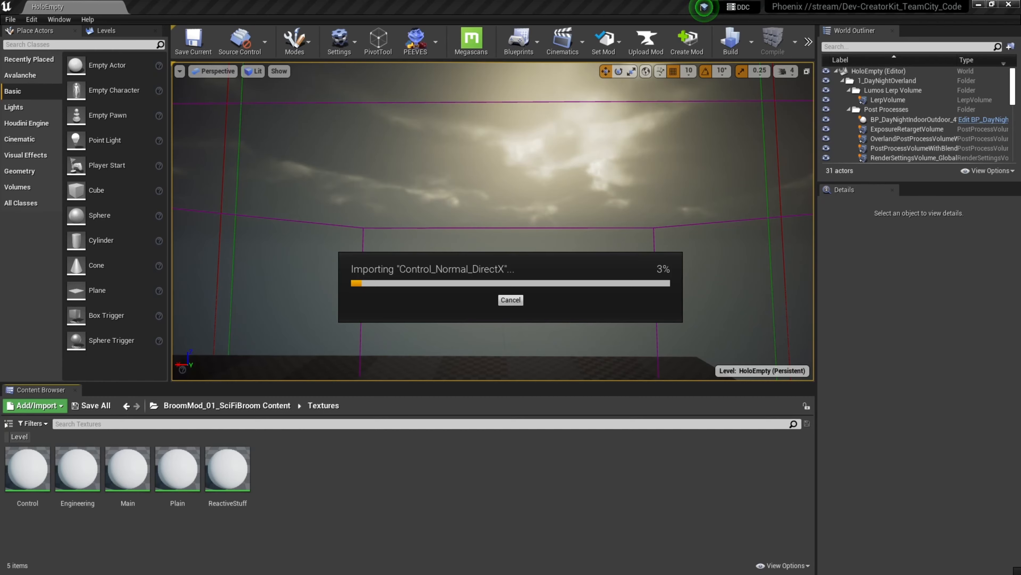
click(17, 464)
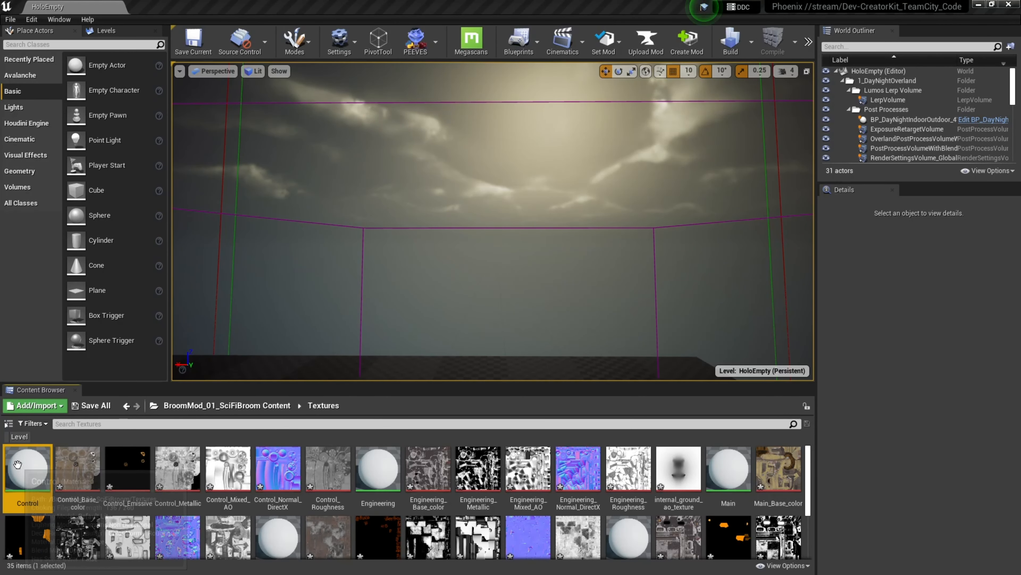
double_click(17, 464)
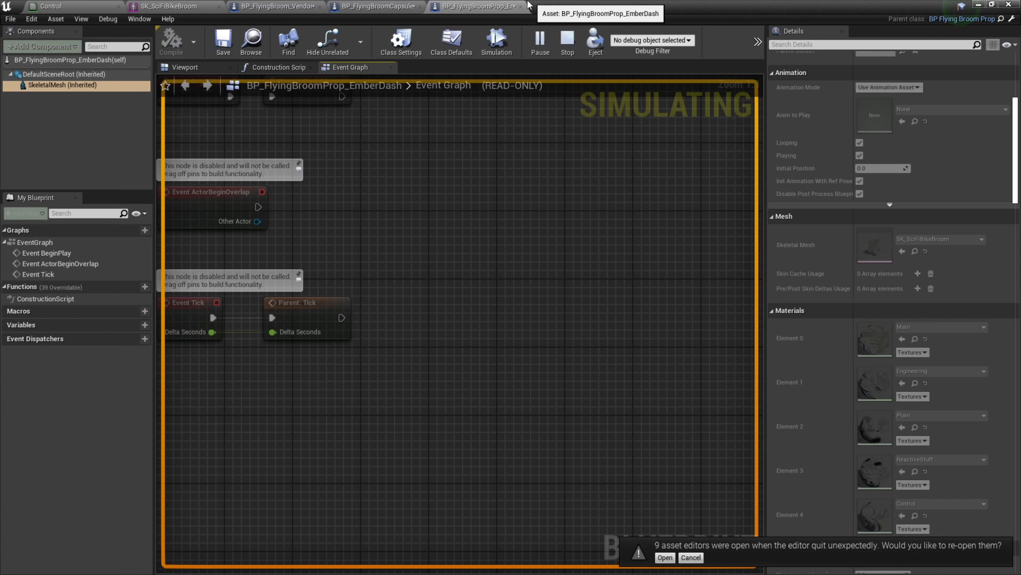
- Export the SK_DarkWizardBroom_02 skeletal mesh as FBX to D:/ and import it into the BroomMod_01_SciFiBroom folder without creating materials
click(979, 4)
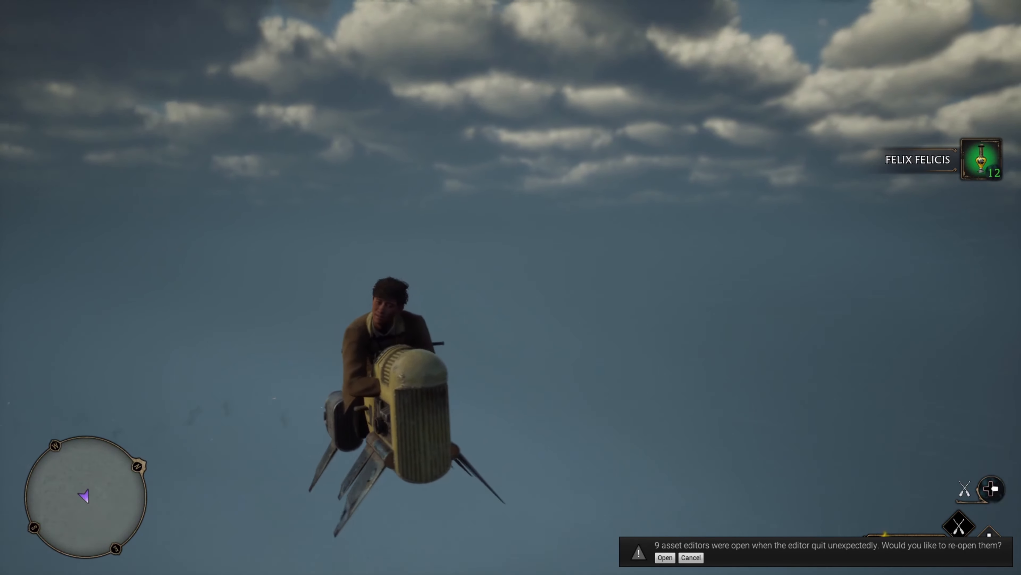
key(Escape)
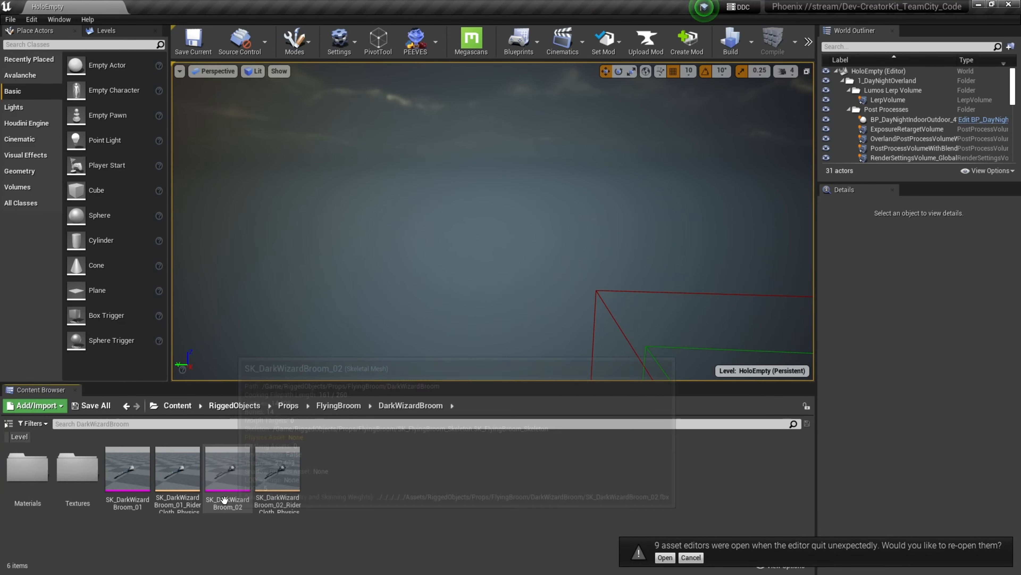
right_click(229, 473)
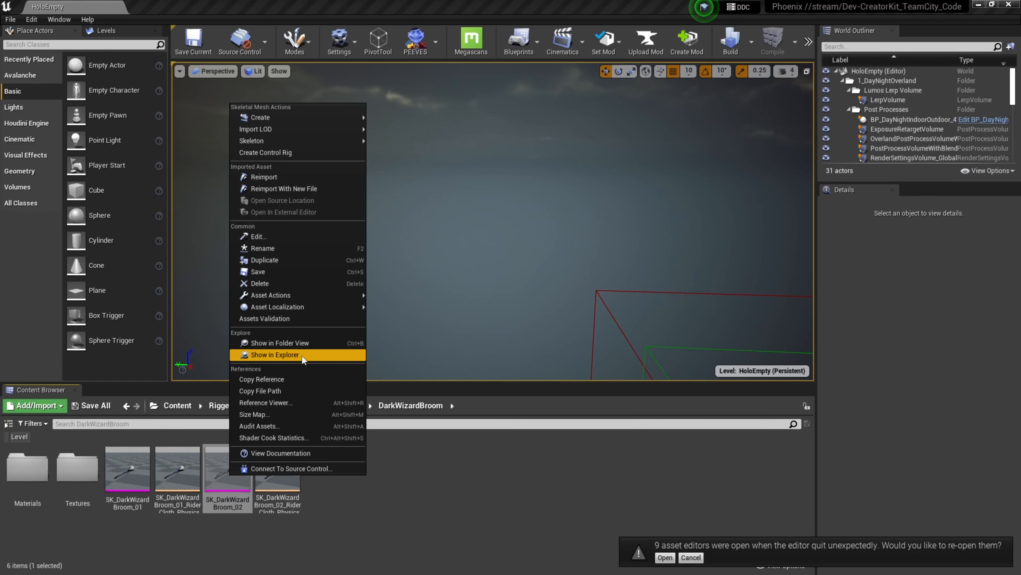
mouse_move(299, 296)
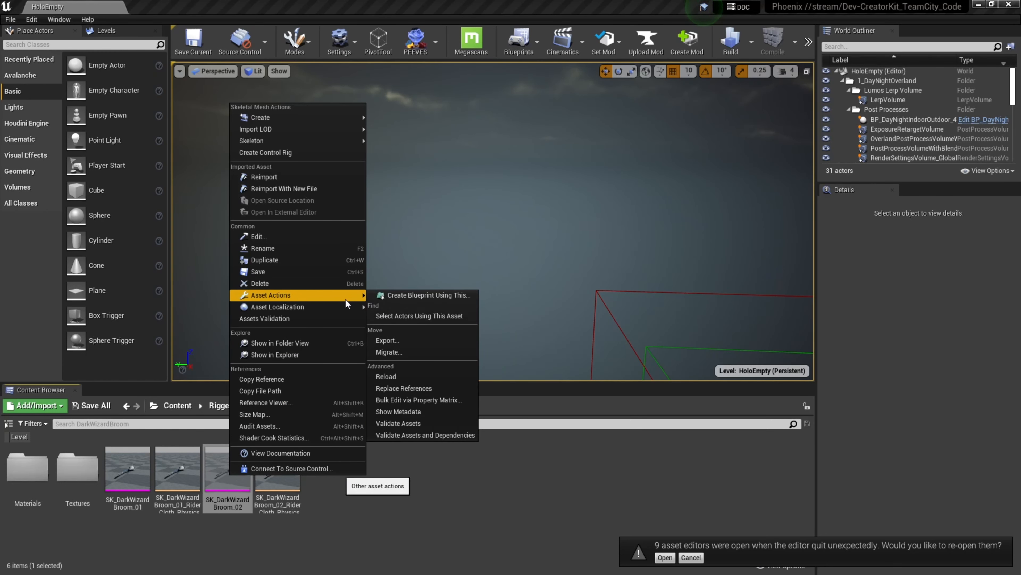
click(389, 336)
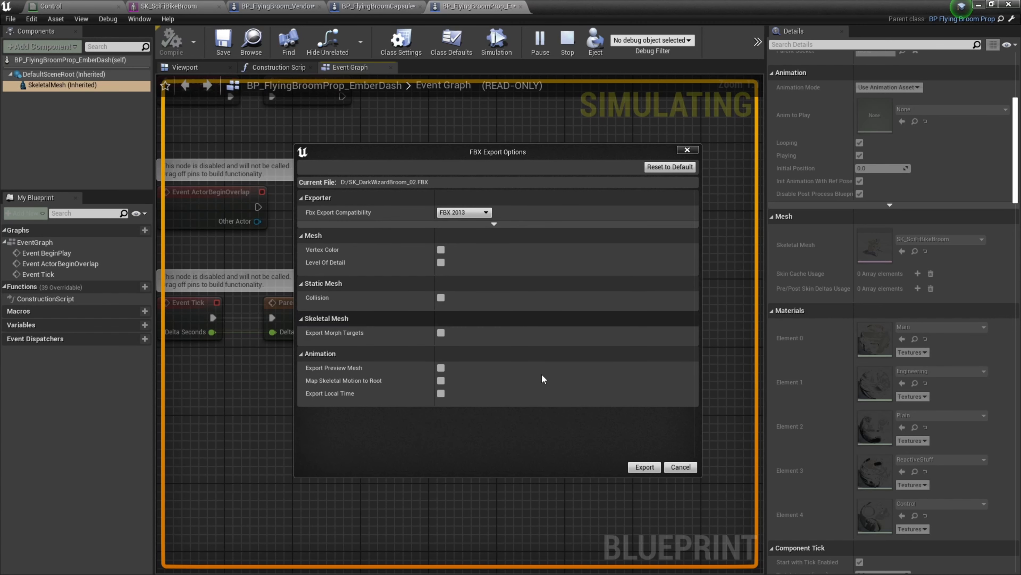
click(645, 467)
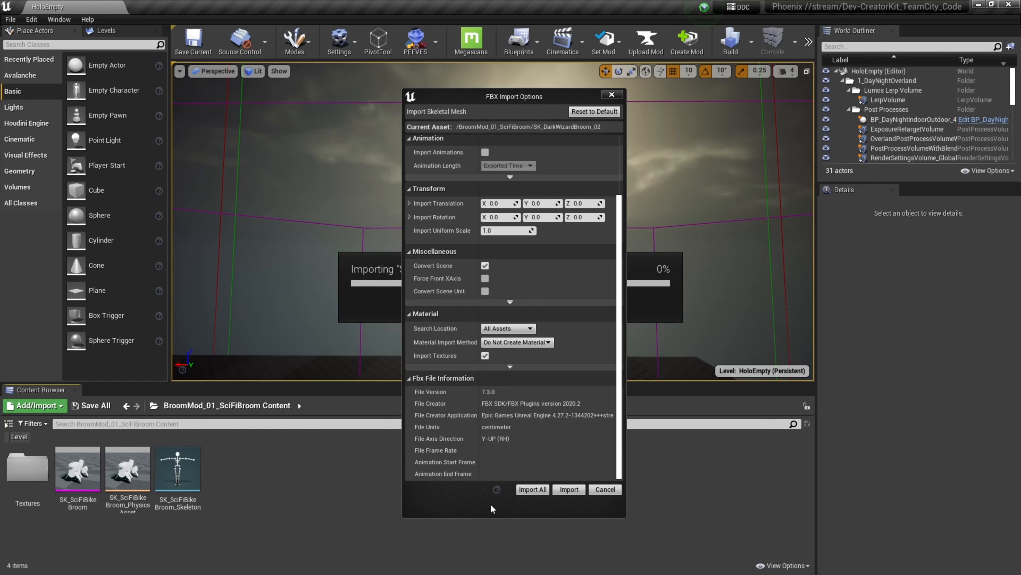
click(522, 490)
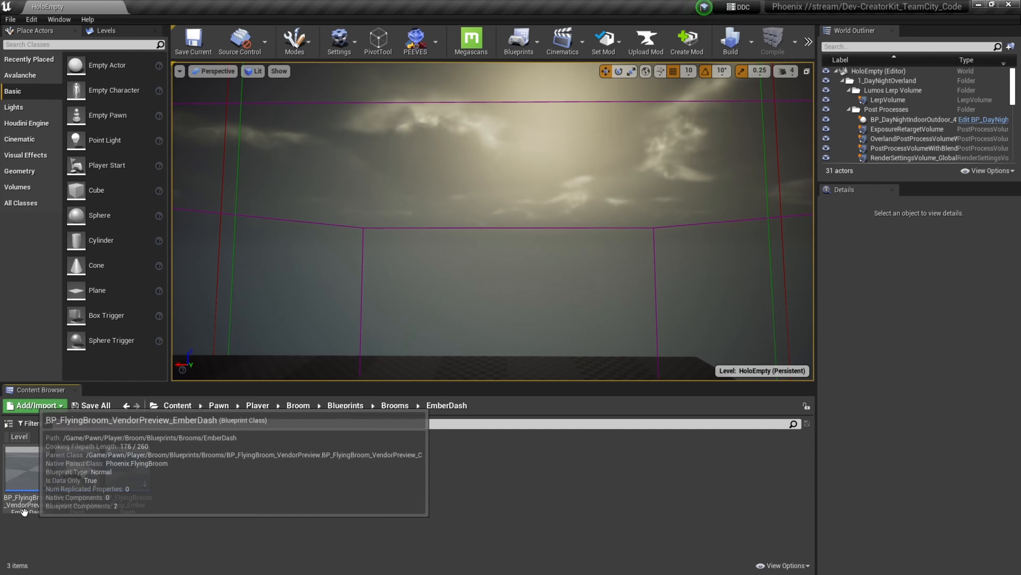
- Create a blueprint class in the mod's content folder with parent BP_FlyingBroom_VendorPreview, named BP_FlyingBroom_VendorPreview_BroomSciFiBike
mouse_move(91, 501)
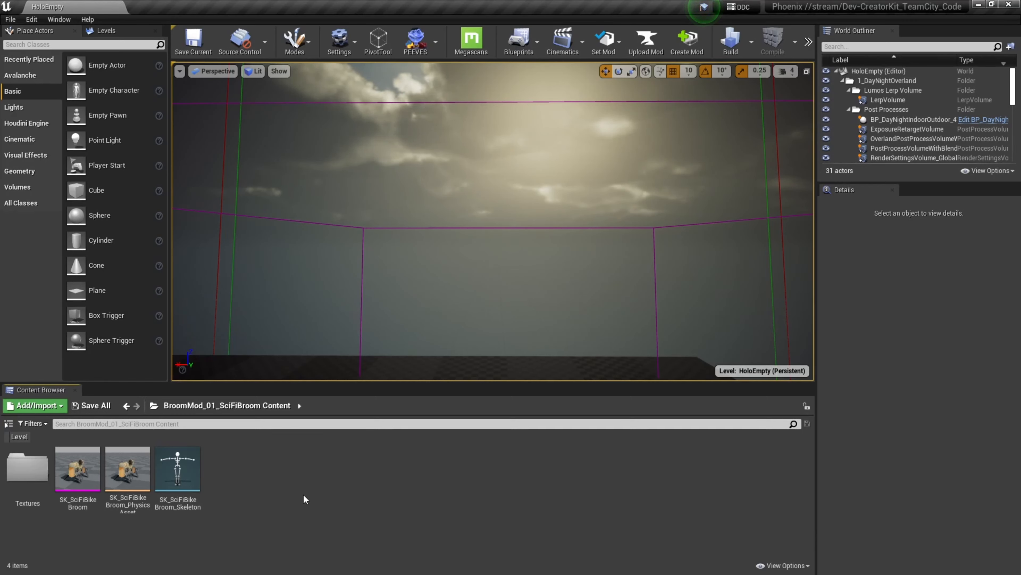
right_click(263, 483)
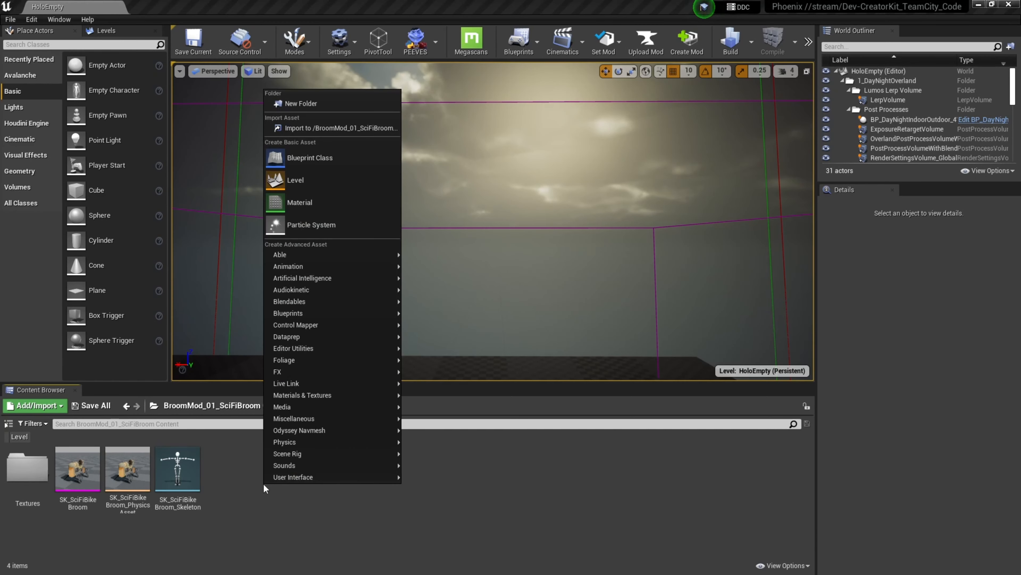
click(315, 157)
text(vendor preview)
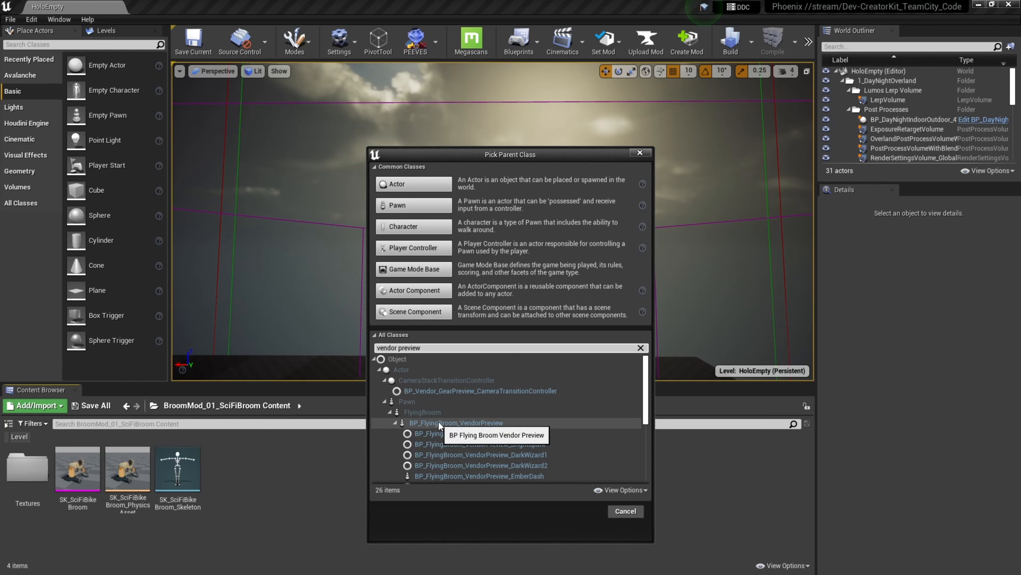
click(452, 423)
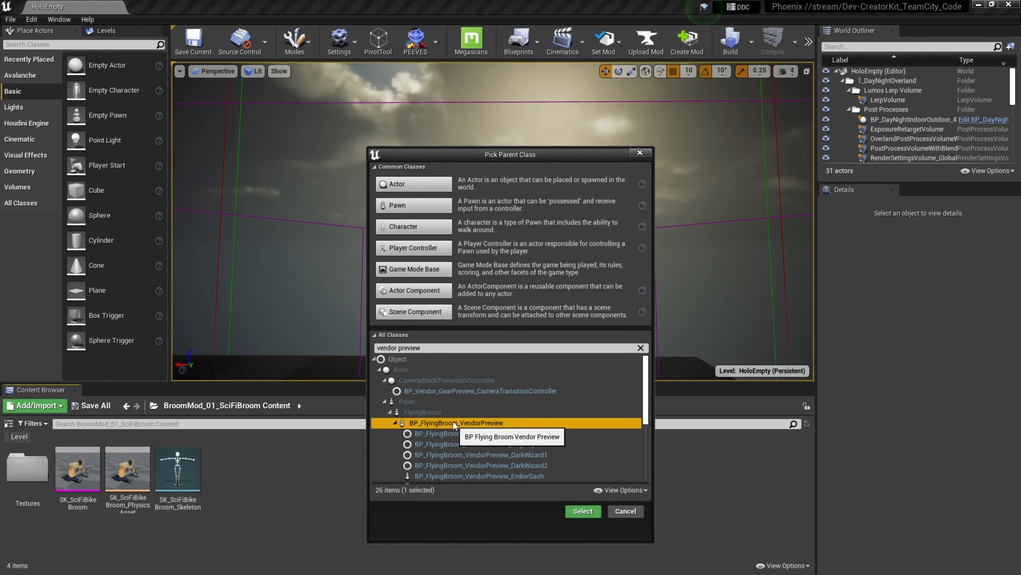
click(584, 511)
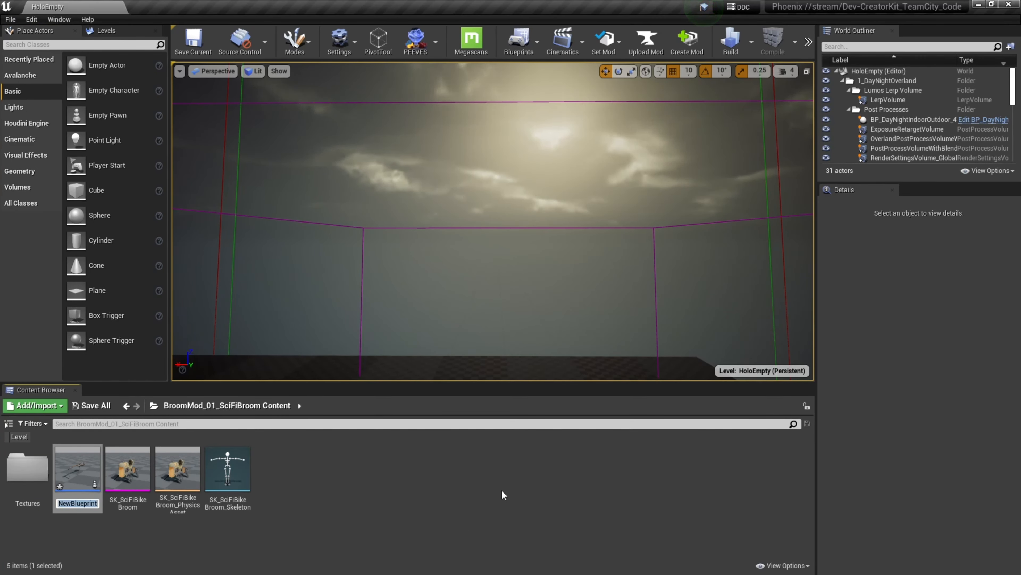
key(ctrl+v)
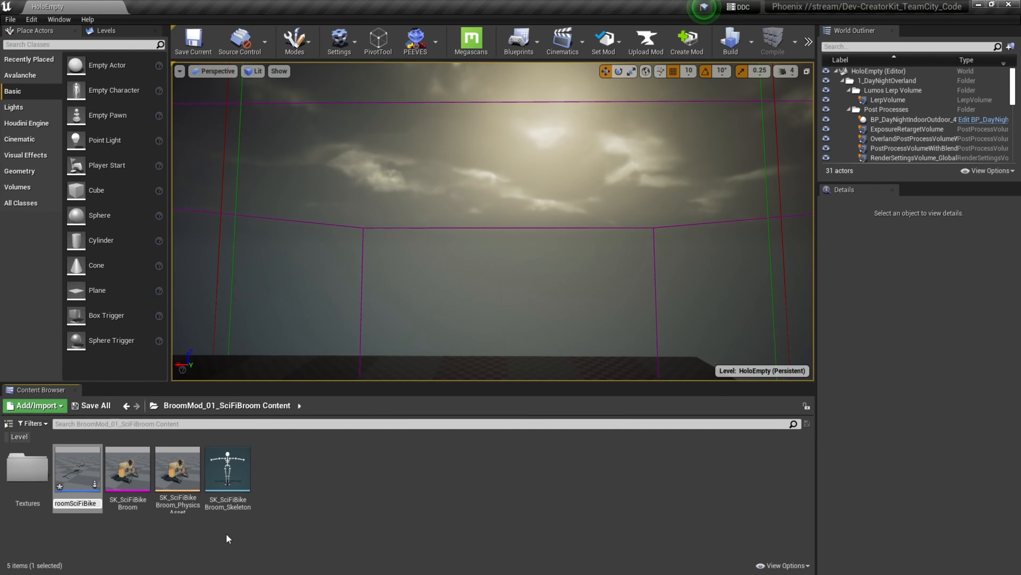
click(475, 480)
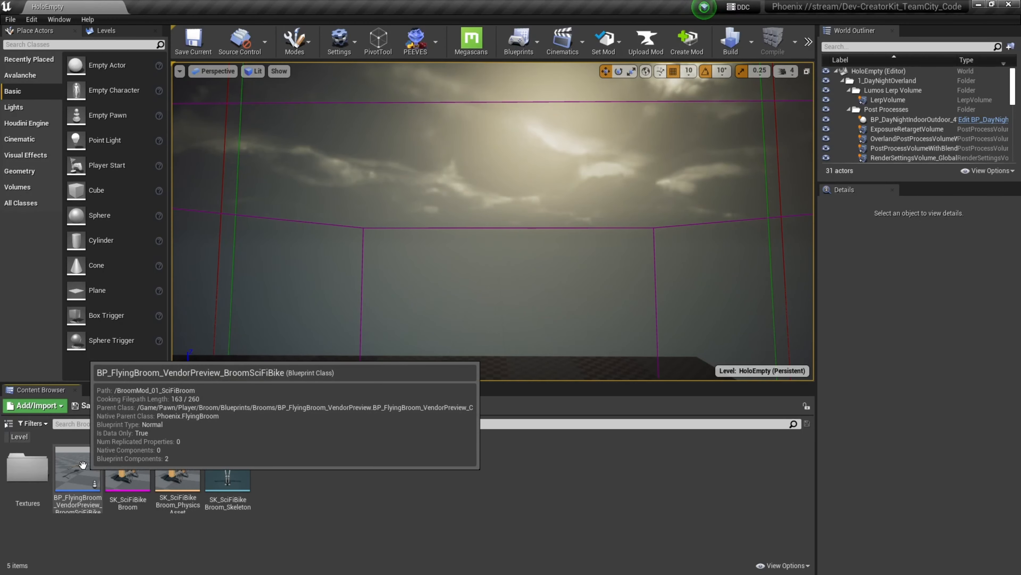
- In BP_FlyingBroom_VendorPreview_BroomSciFiBike, assign SK_SciFiBikeBroom to the SkeletalMesh component, compile and save the blueprint, and review its class defaults
double_click(81, 477)
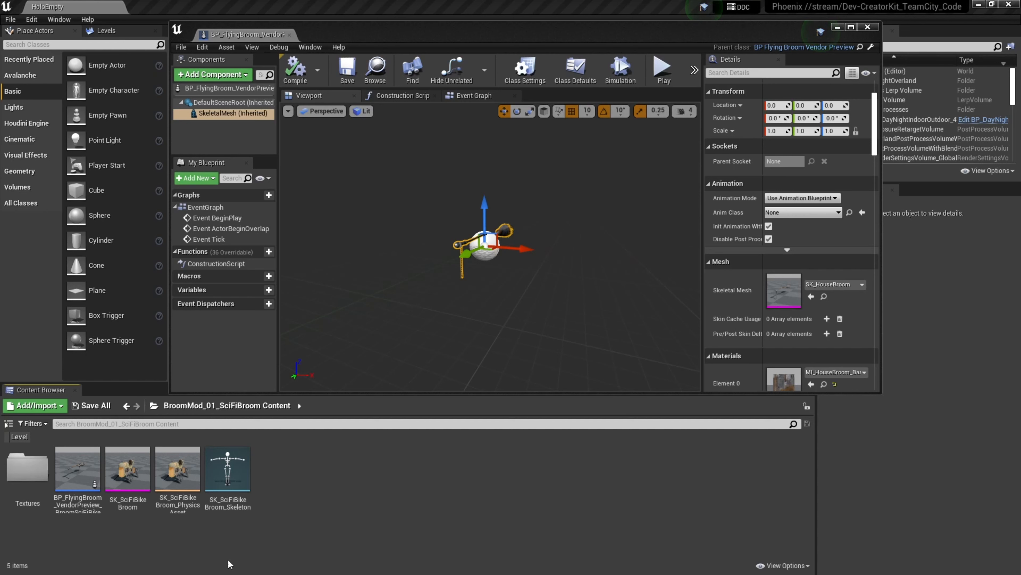
mouse_move(127, 478)
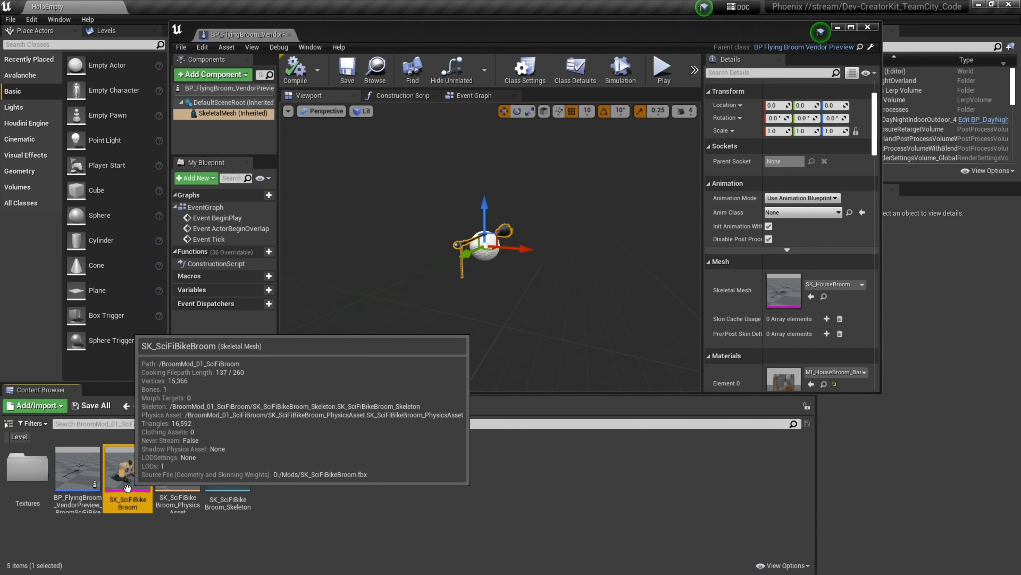
click(127, 477)
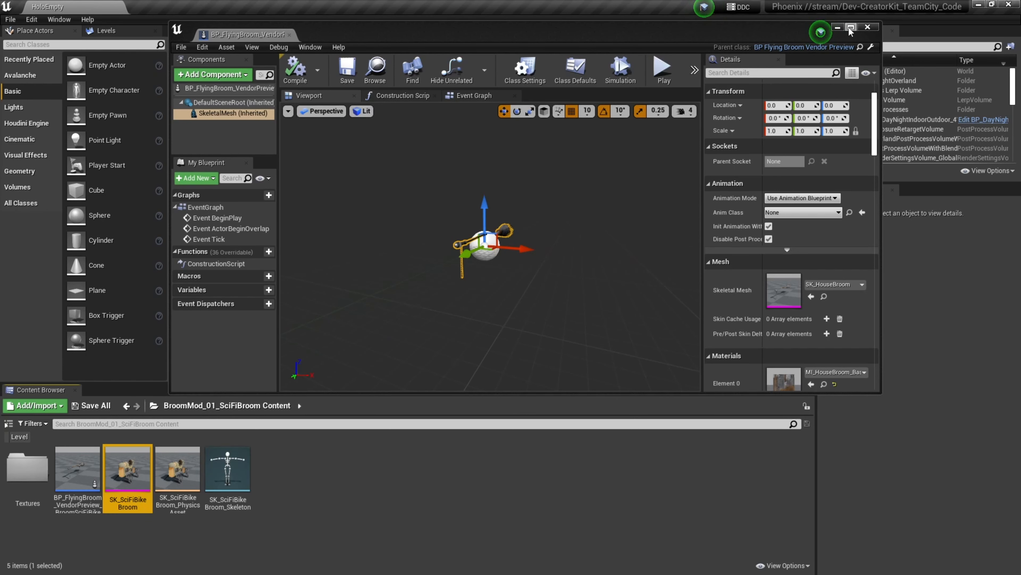
click(850, 28)
click(451, 43)
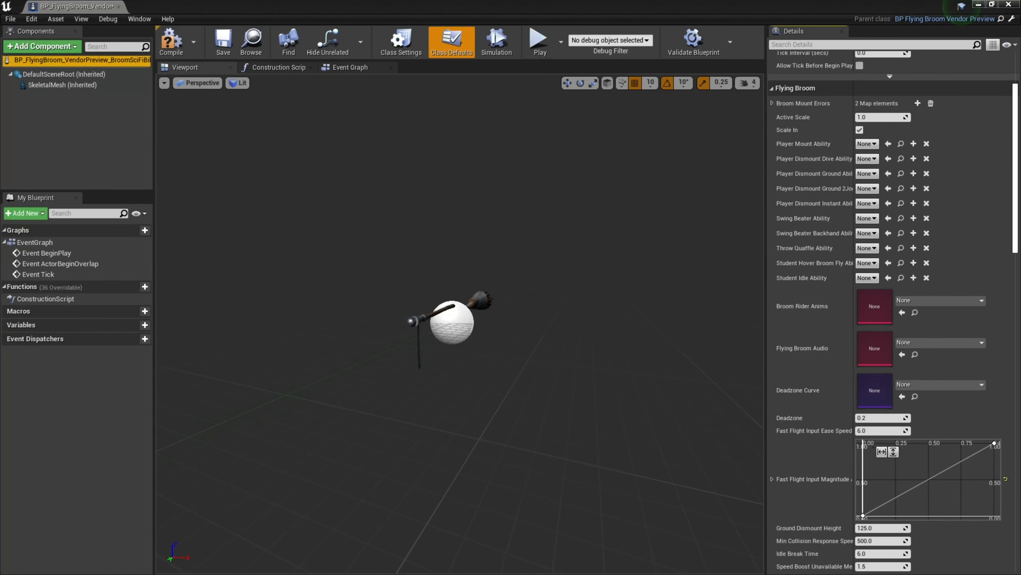
click(54, 84)
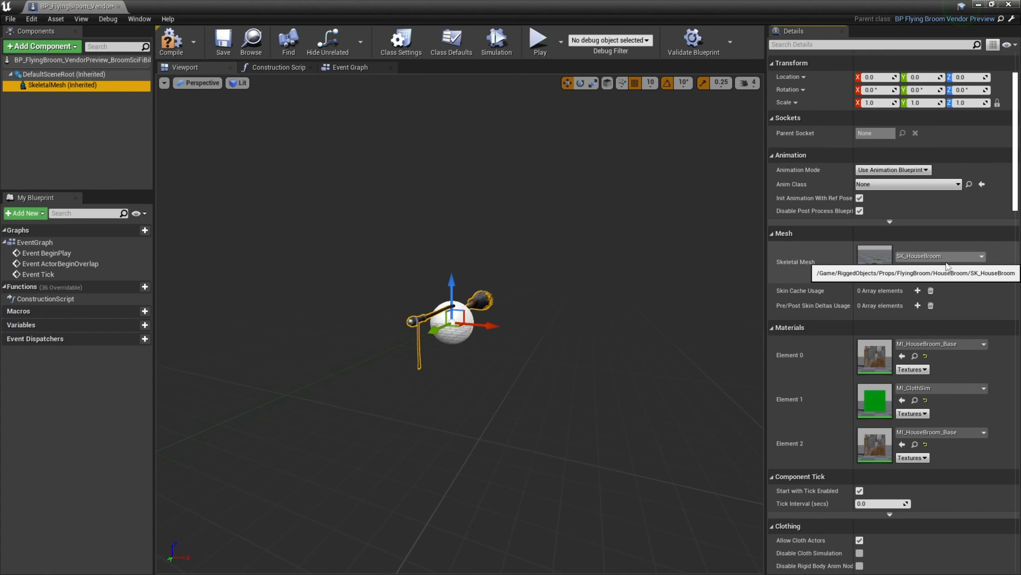
click(901, 270)
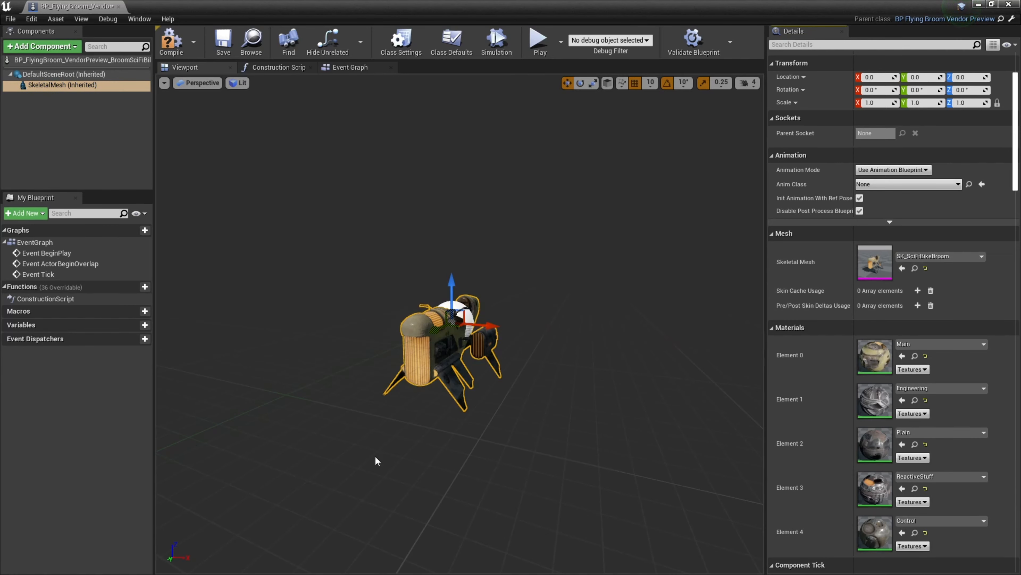
drag(521, 376, 501, 389)
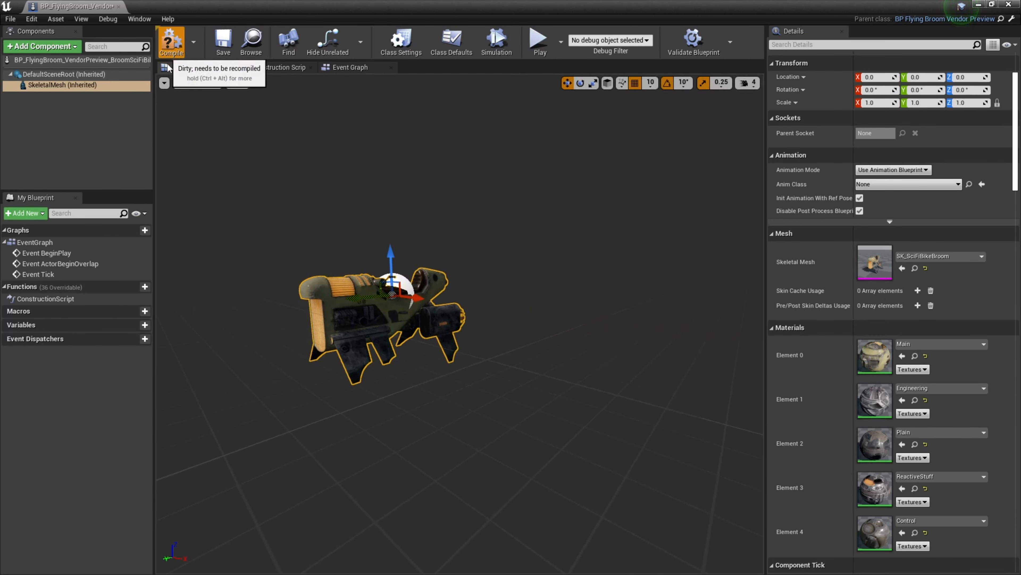
click(225, 53)
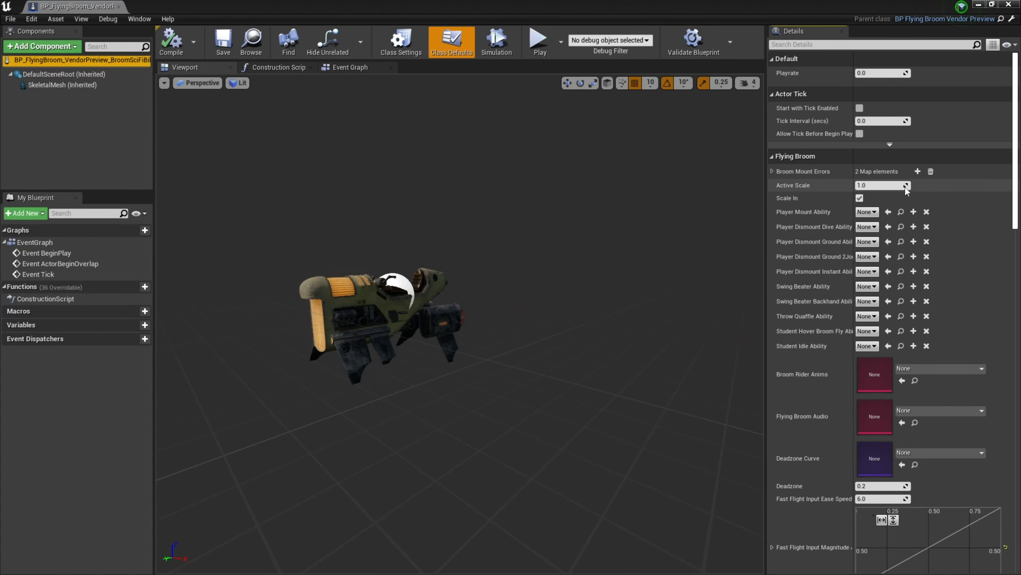
scroll(904, 198, down, 5)
scroll(905, 202, down, 4)
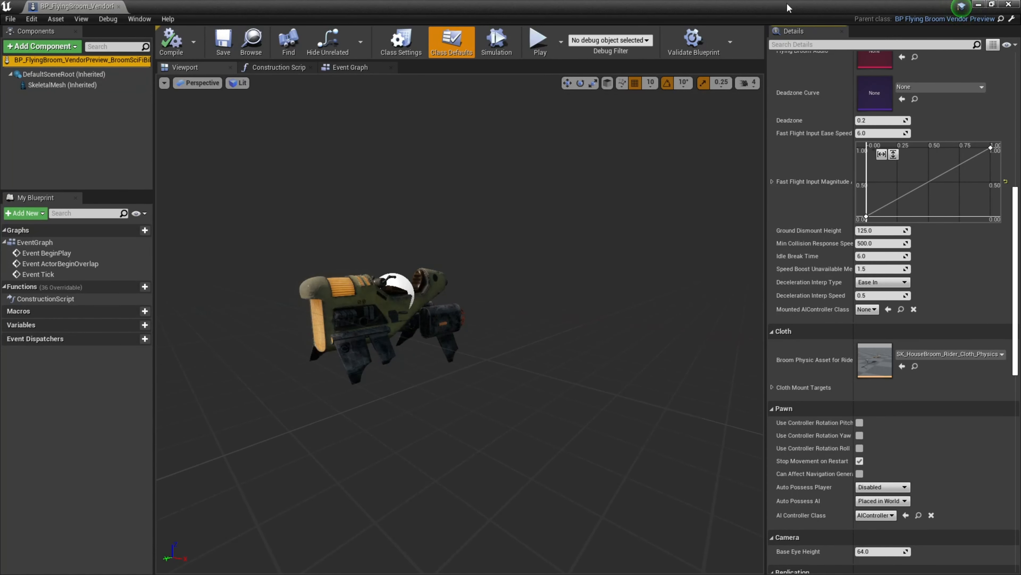
click(978, 4)
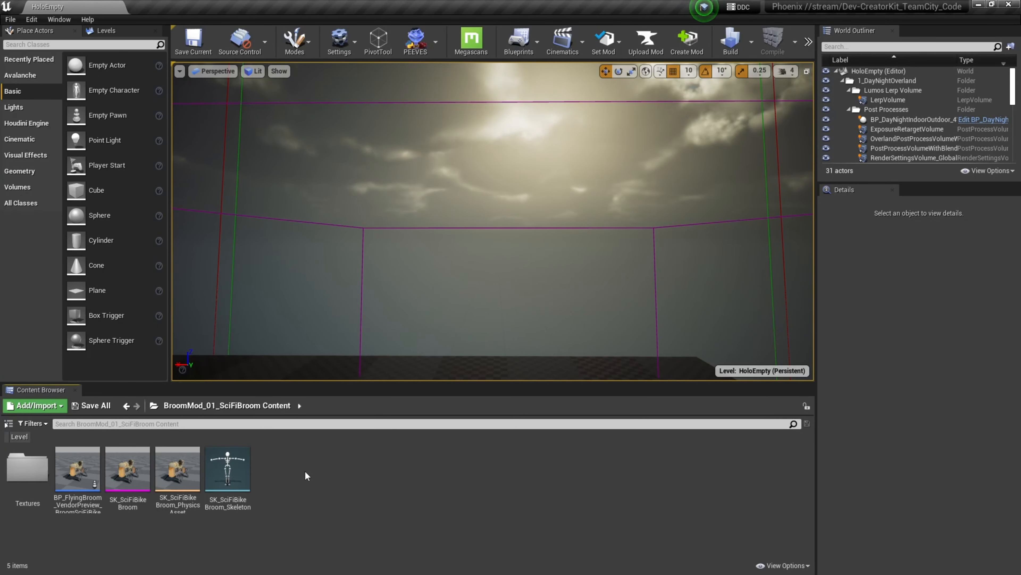
- Create a blueprint class in the mod's content folder with parent BP_FlyingBroomCapsule, named BP_FlyingBroomCapsule_BroomSciFiBike
right_click(306, 490)
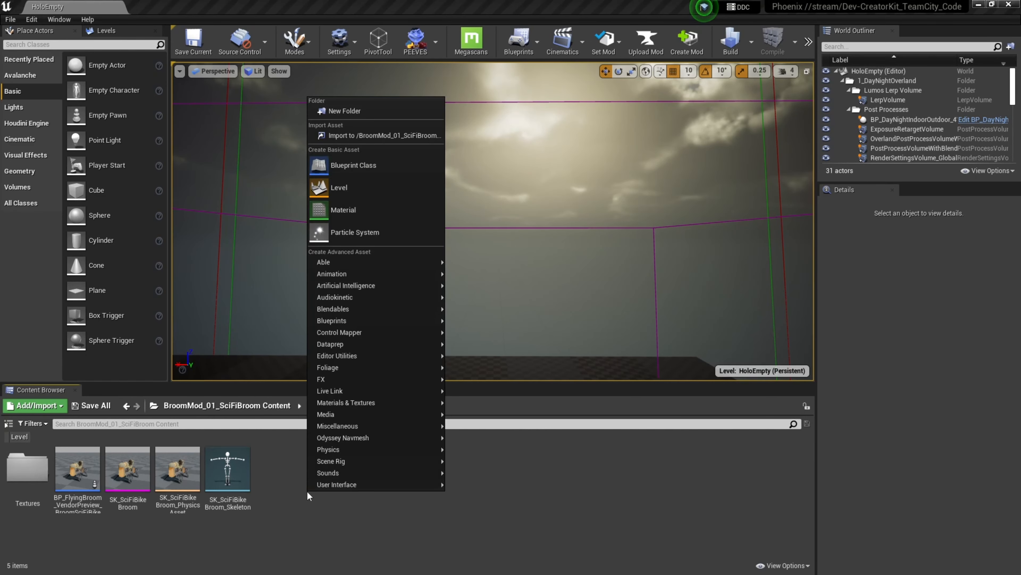
click(340, 171)
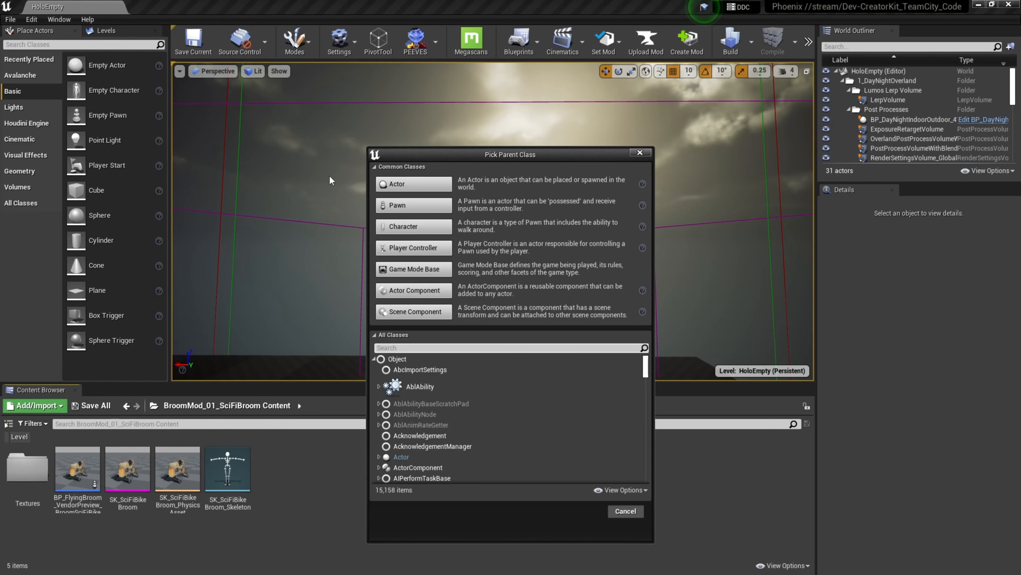
text(FlyingBroomCapsule)
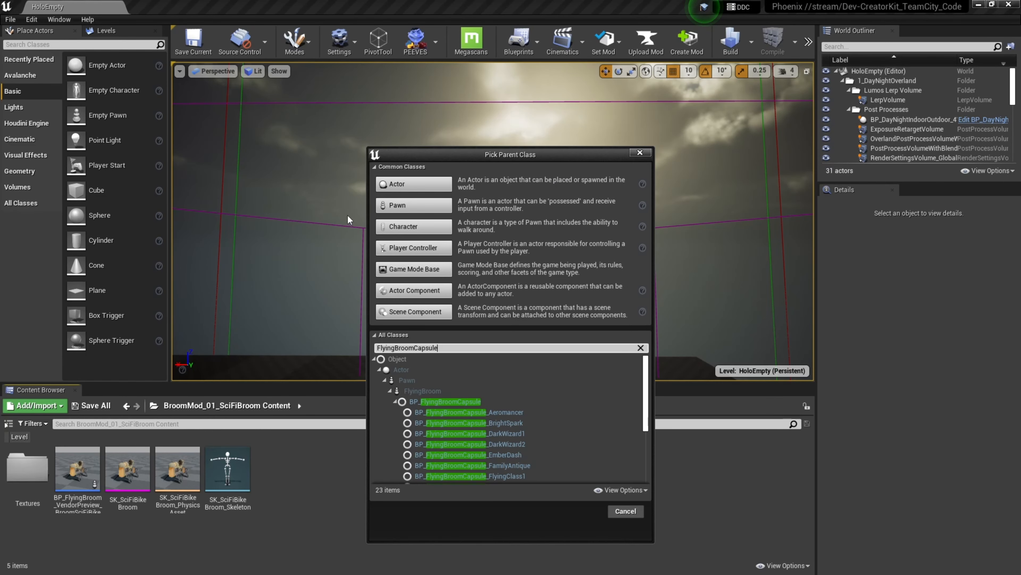
click(449, 405)
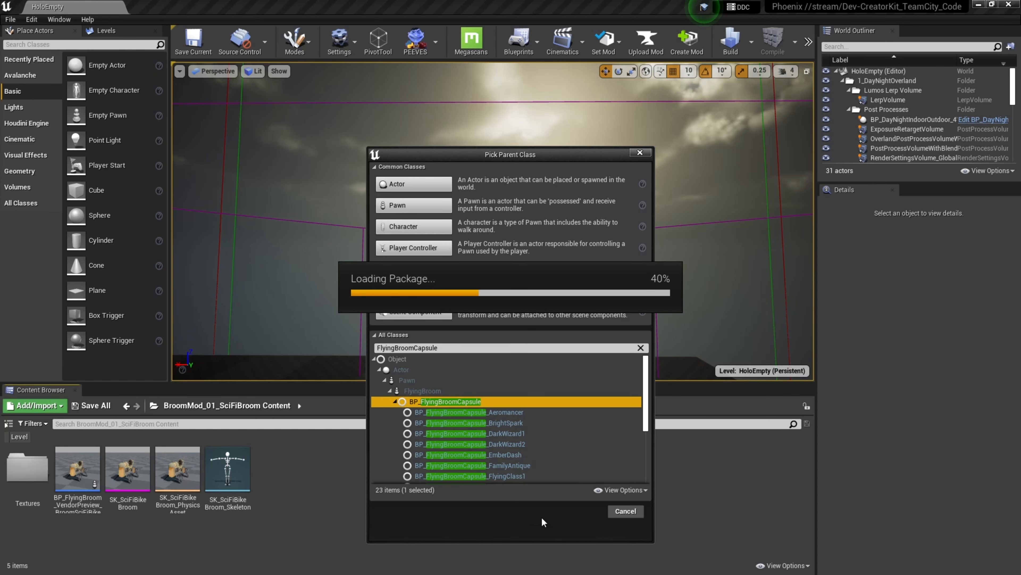
click(585, 511)
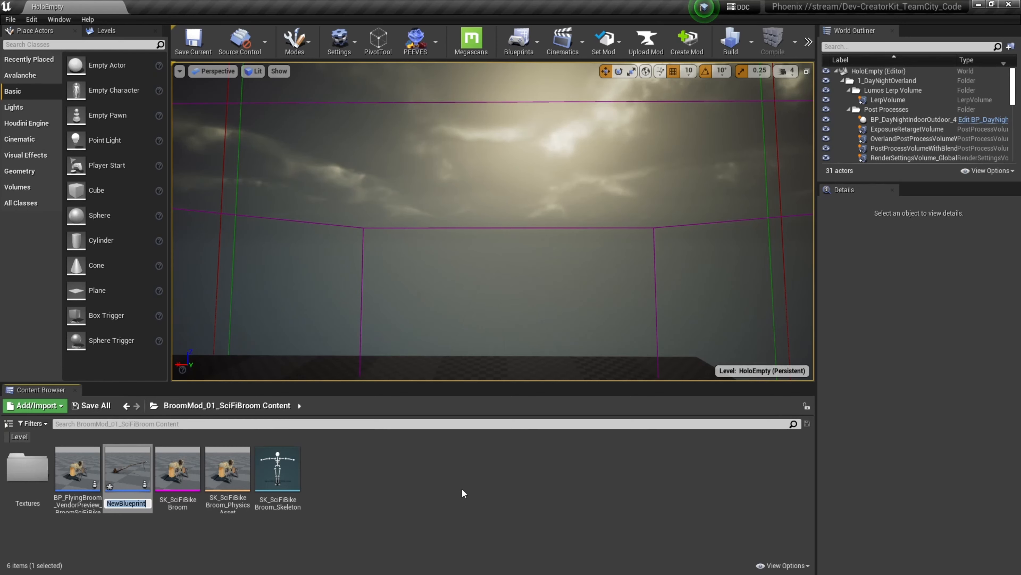
key(ctrl+v)
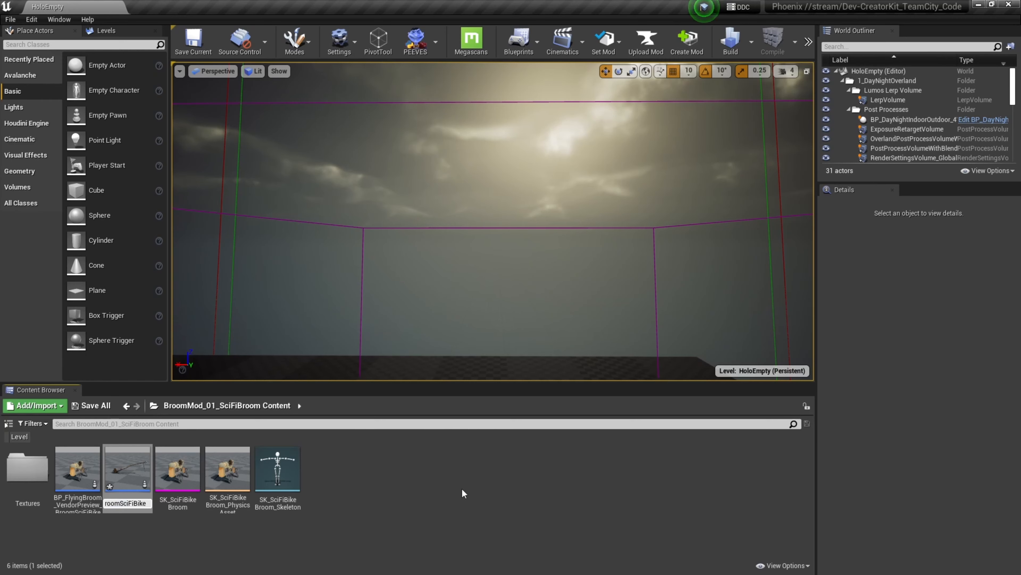
click(330, 517)
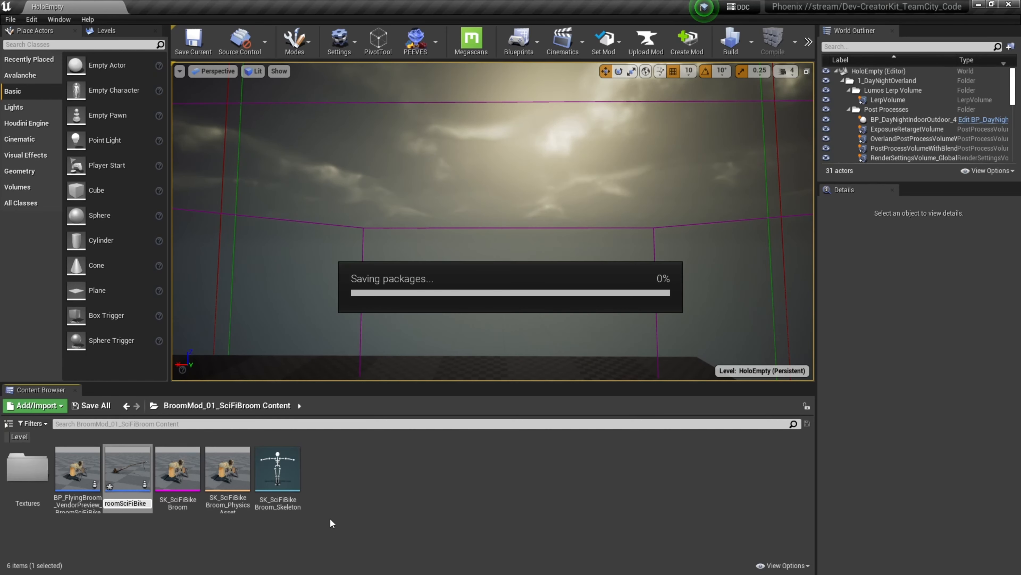
- In BP_FlyingBroomCapsule_BroomSciFiBike, assign SK_SciFiBikeBroom to the SkeletalMesh component, compile and save, and inspect the STR Accent VFX class defaults
double_click(131, 462)
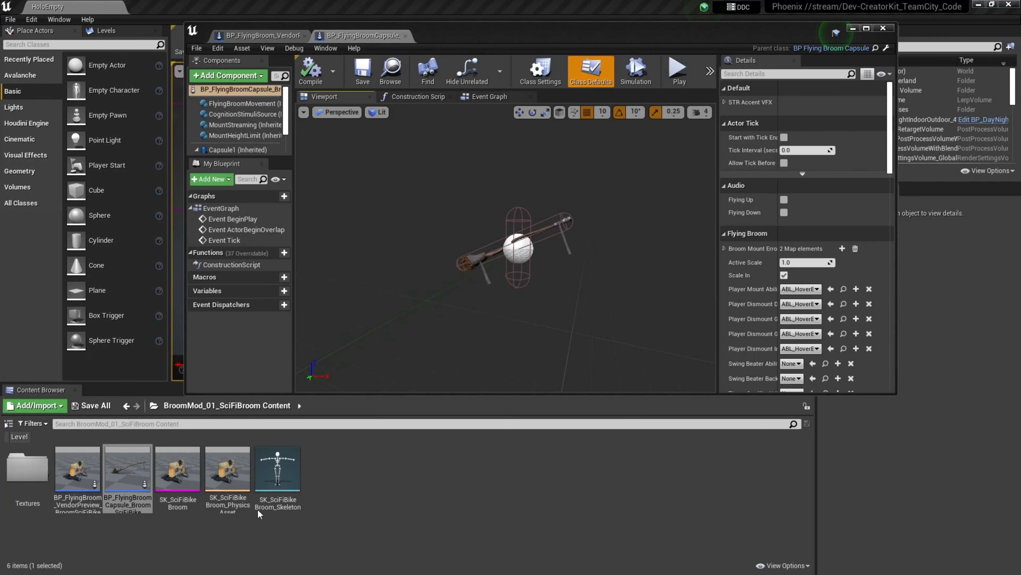
click(178, 463)
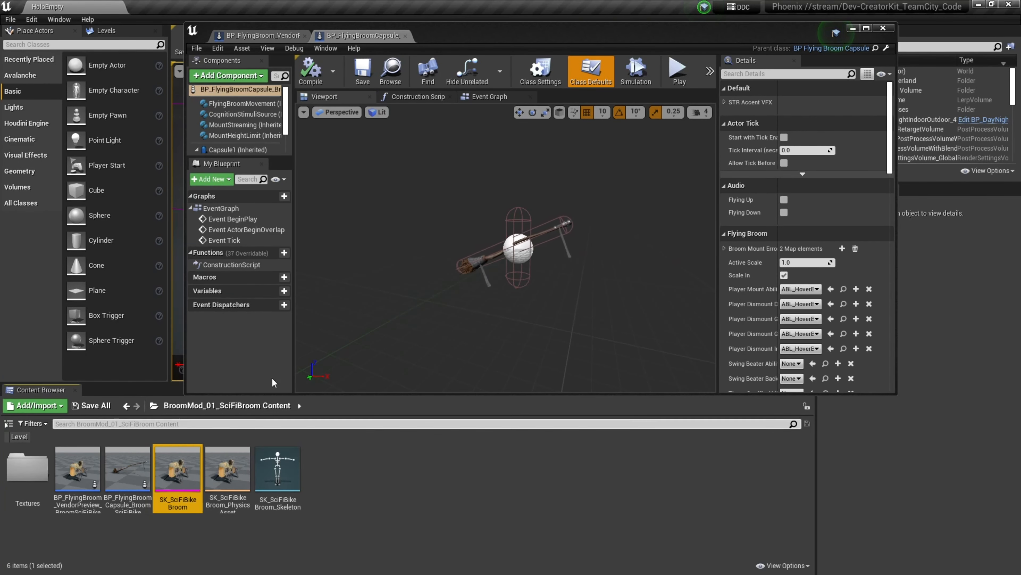
click(866, 29)
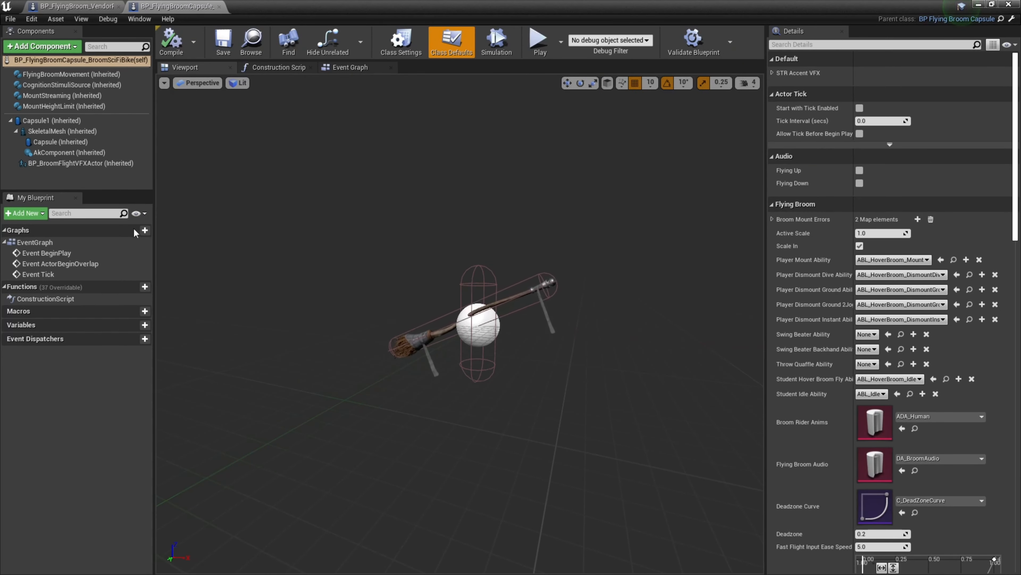
click(48, 134)
scroll(893, 308, down, 2)
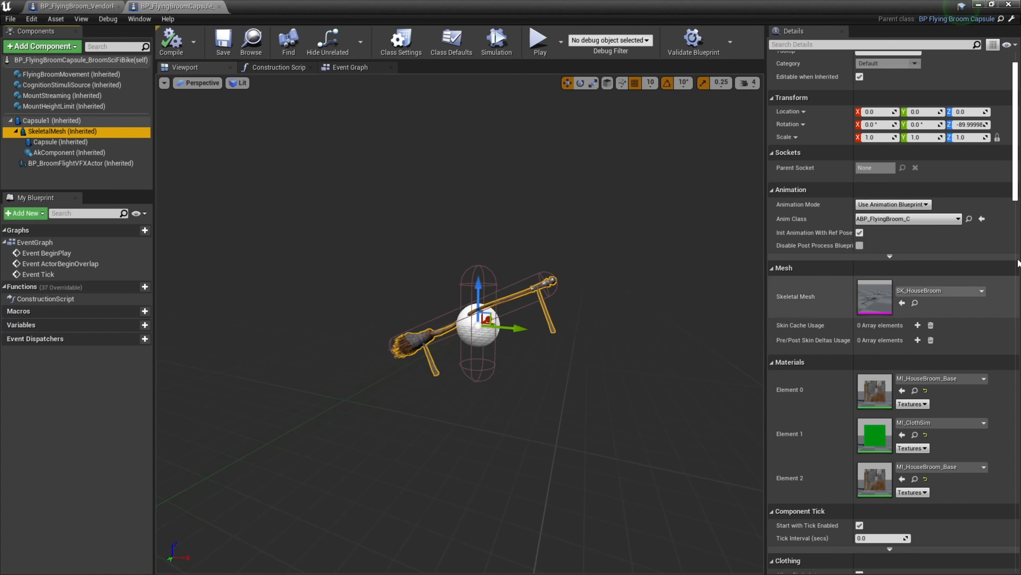
click(902, 303)
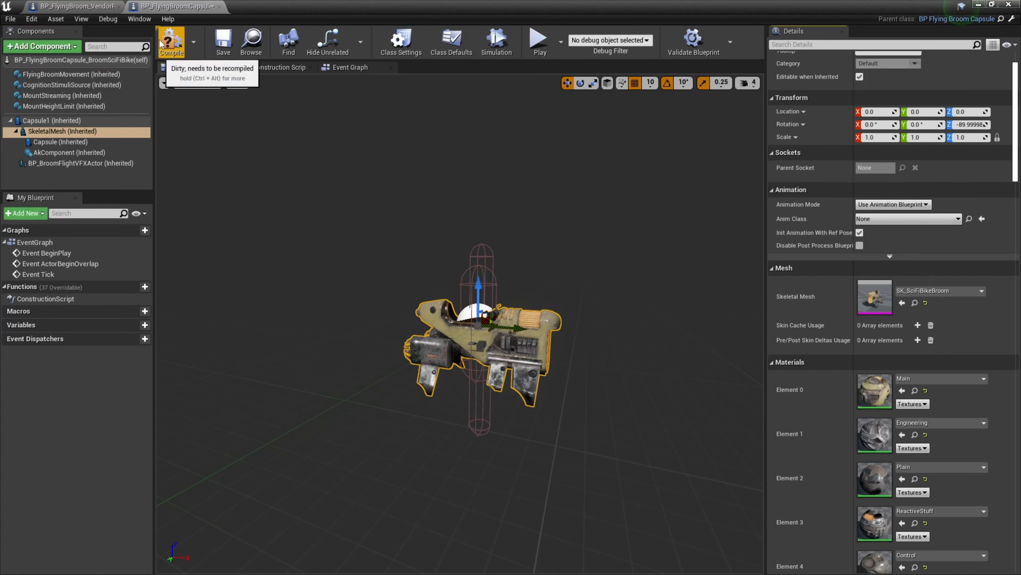
click(222, 39)
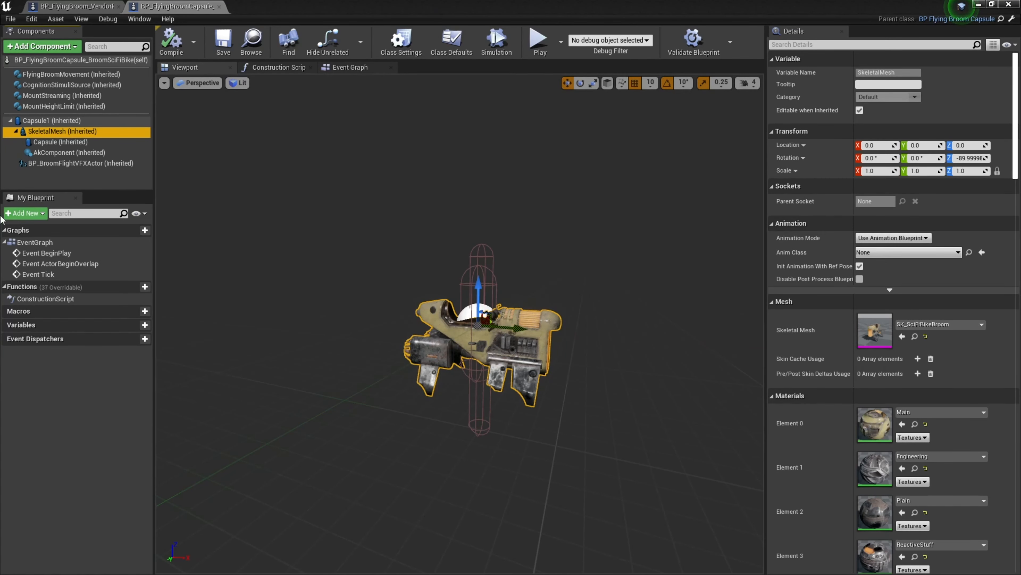
click(70, 59)
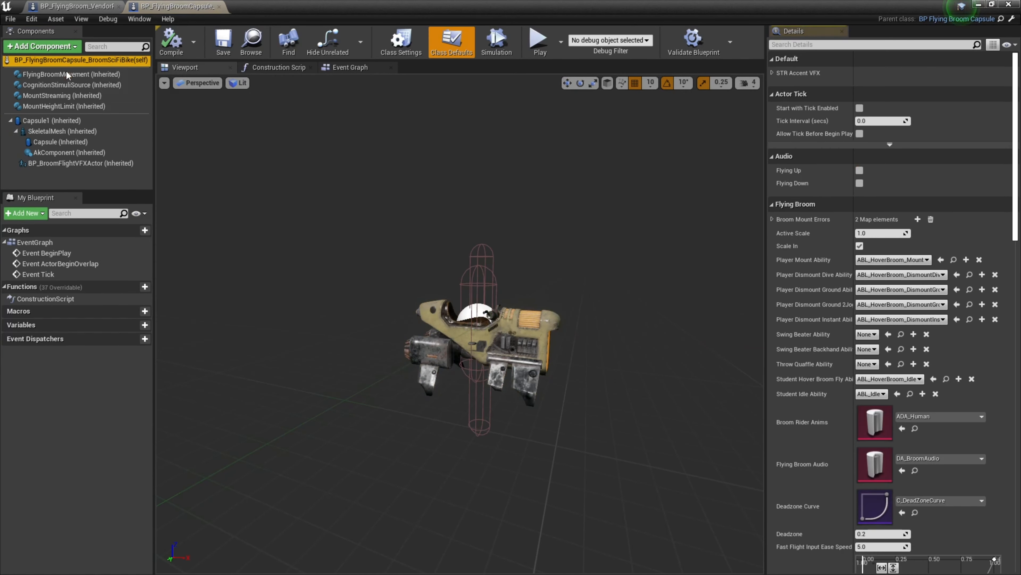
click(772, 73)
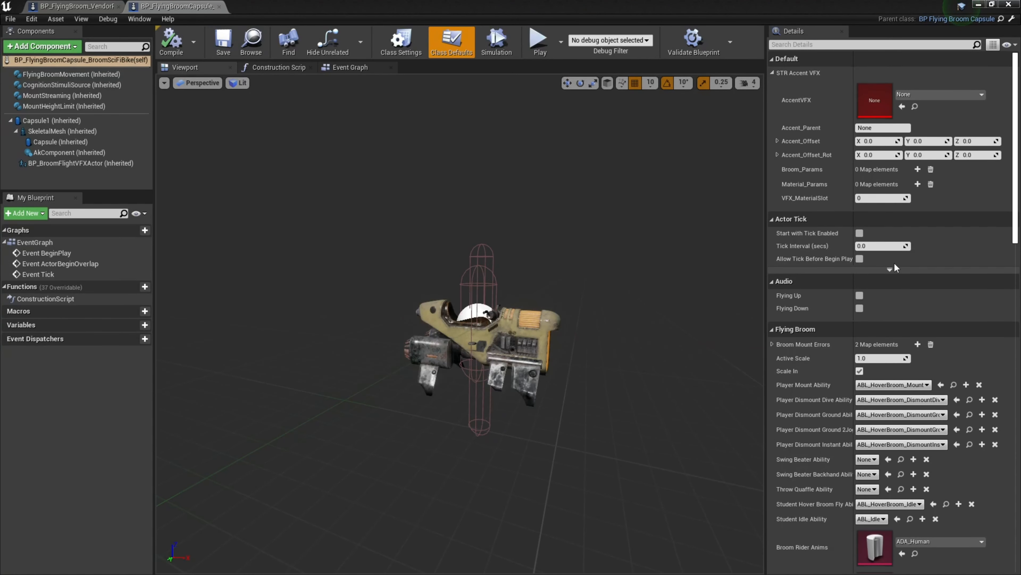
click(978, 4)
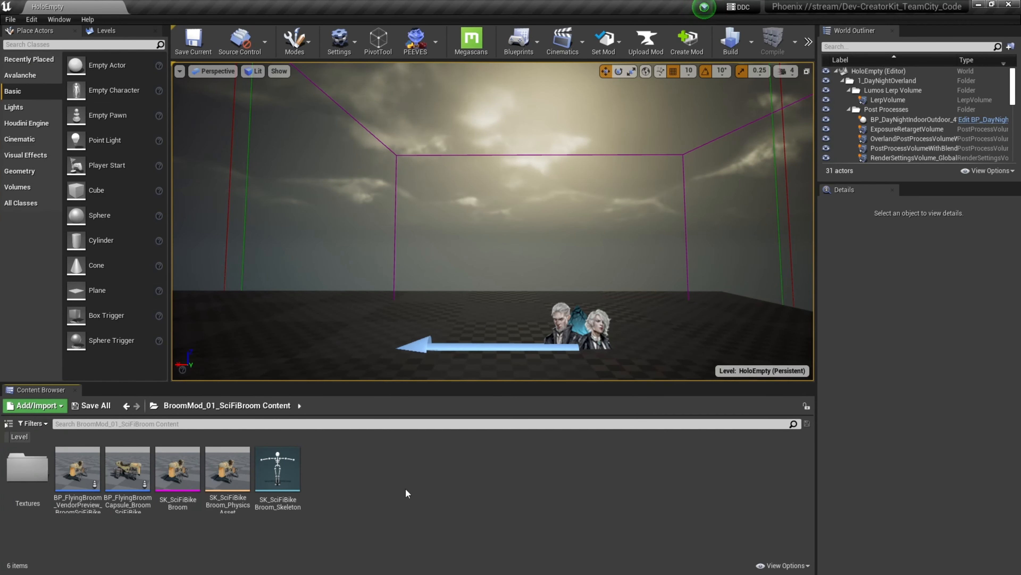
- Create a blueprint class in the mod's content folder with parent BP_FlyingBroomProp, named BP_FlyingBroomProp_BroomSciFiBike
right_click(374, 480)
click(412, 152)
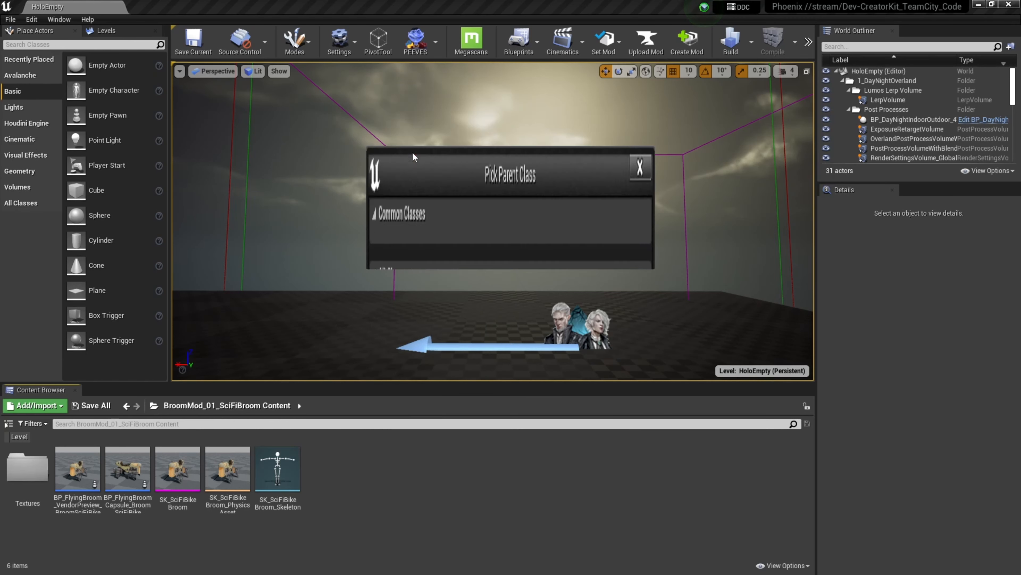
text(flying broom prop)
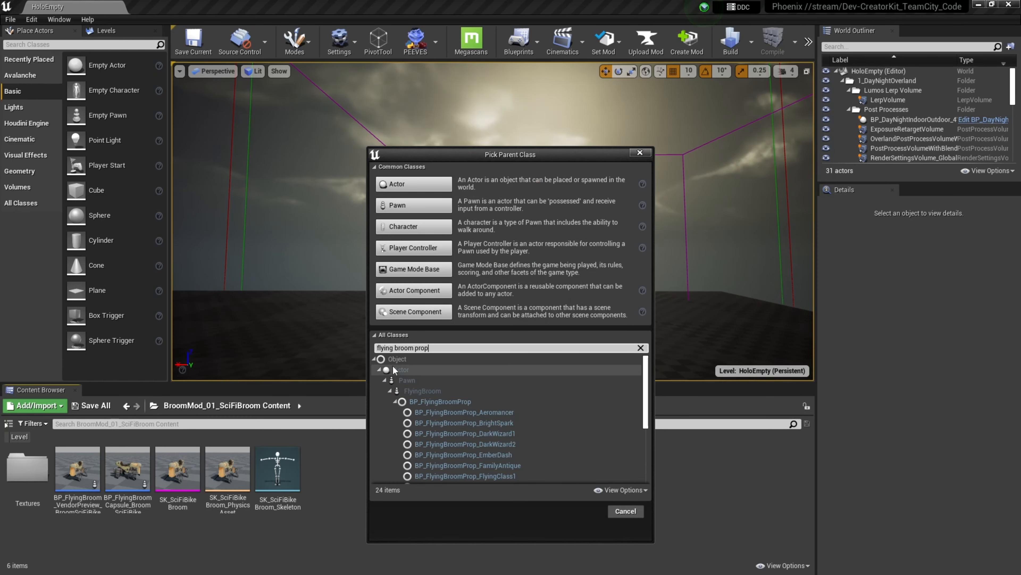
click(450, 402)
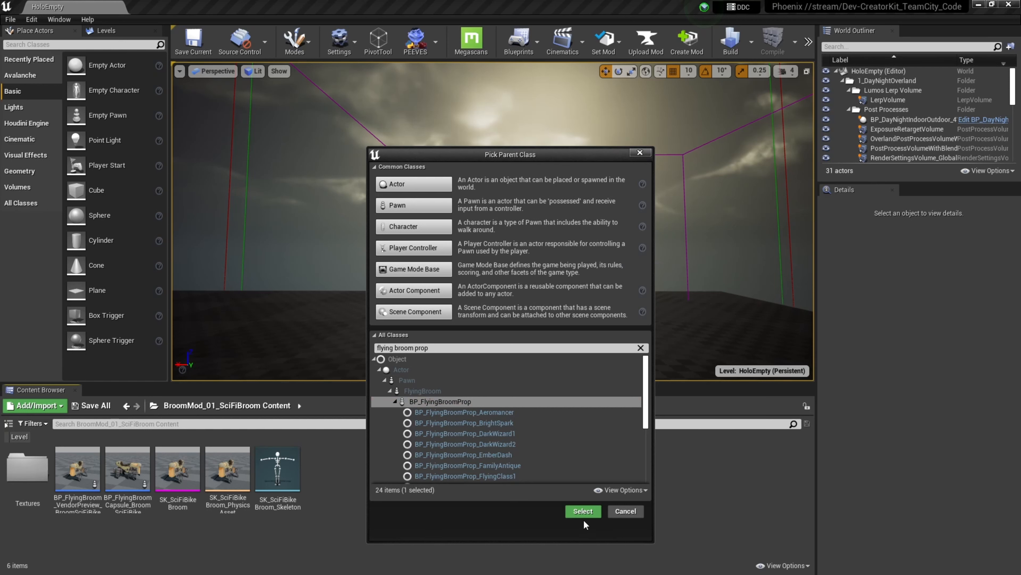
click(583, 511)
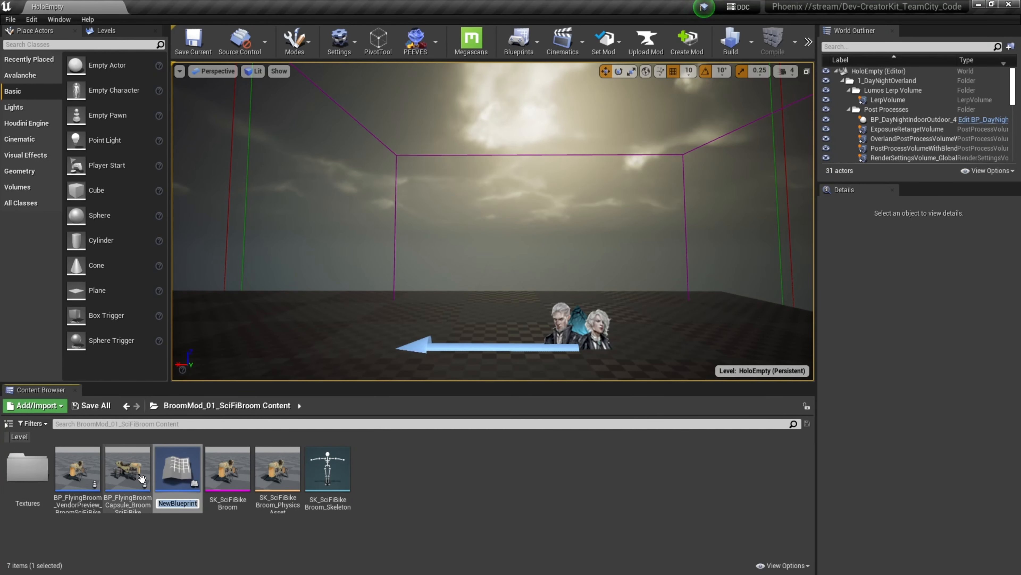
key(ctrl+v)
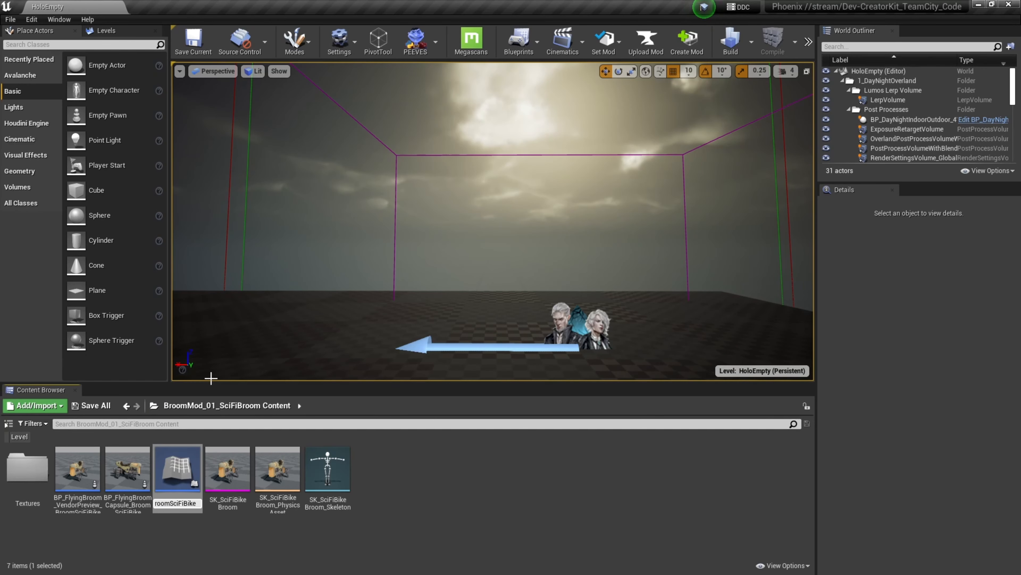
key(Return)
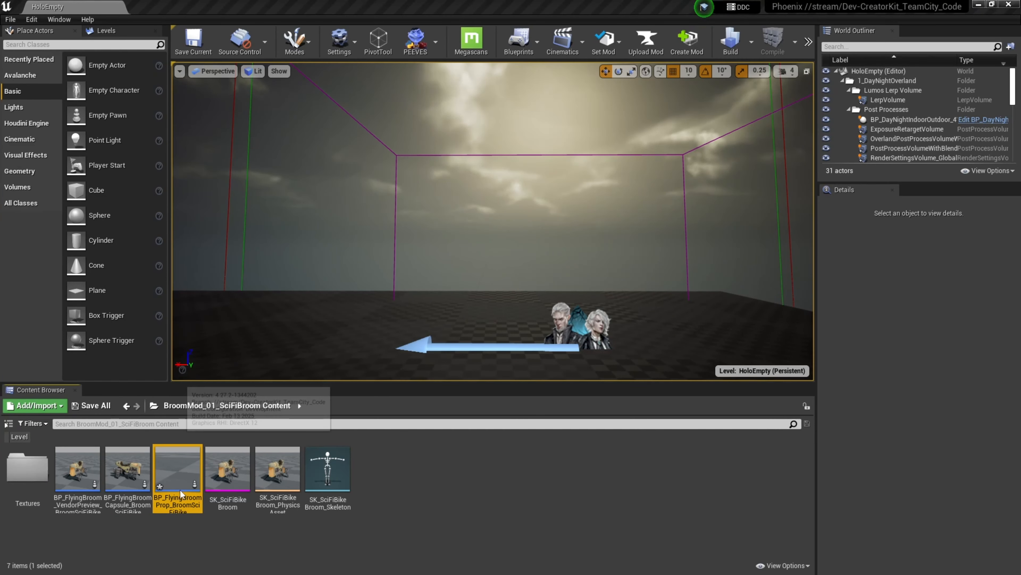
- In BP_FlyingBroomProp_BroomSciFiBike, assign SK_SciFiBikeBroom to the inherited SkeletalMesh component, then compile and save the blueprint
mouse_move(178, 482)
double_click(179, 482)
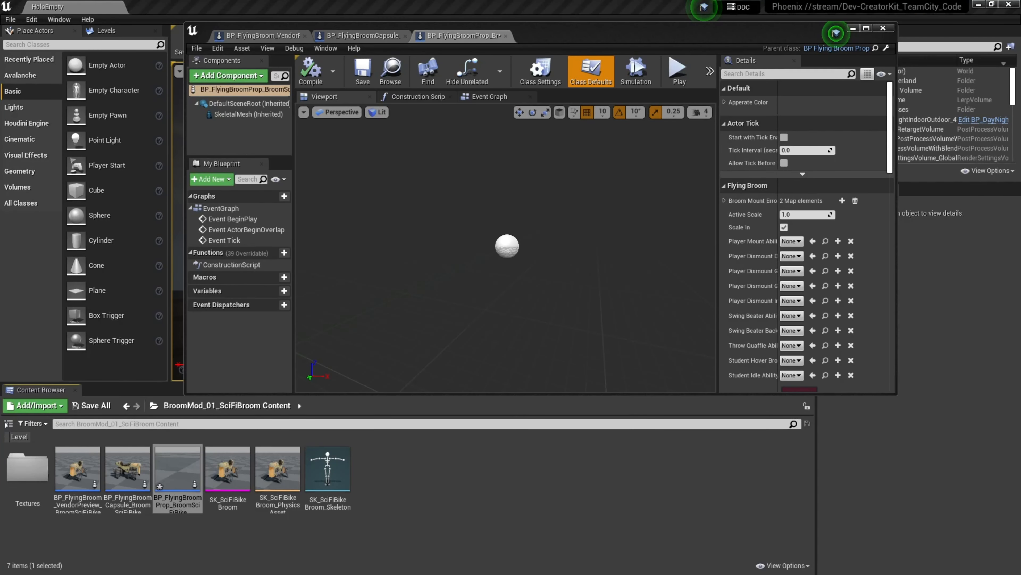
click(236, 474)
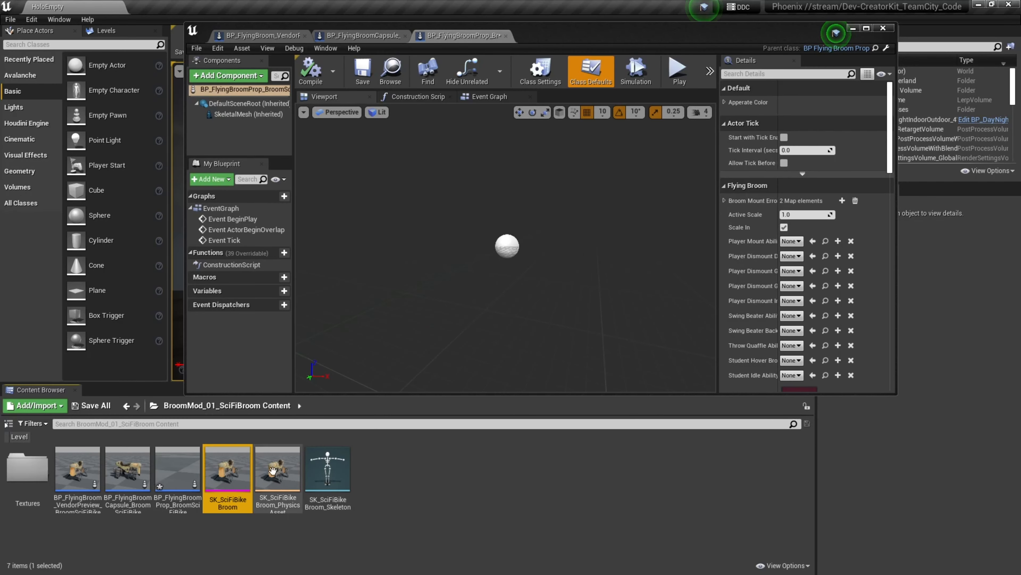
click(866, 27)
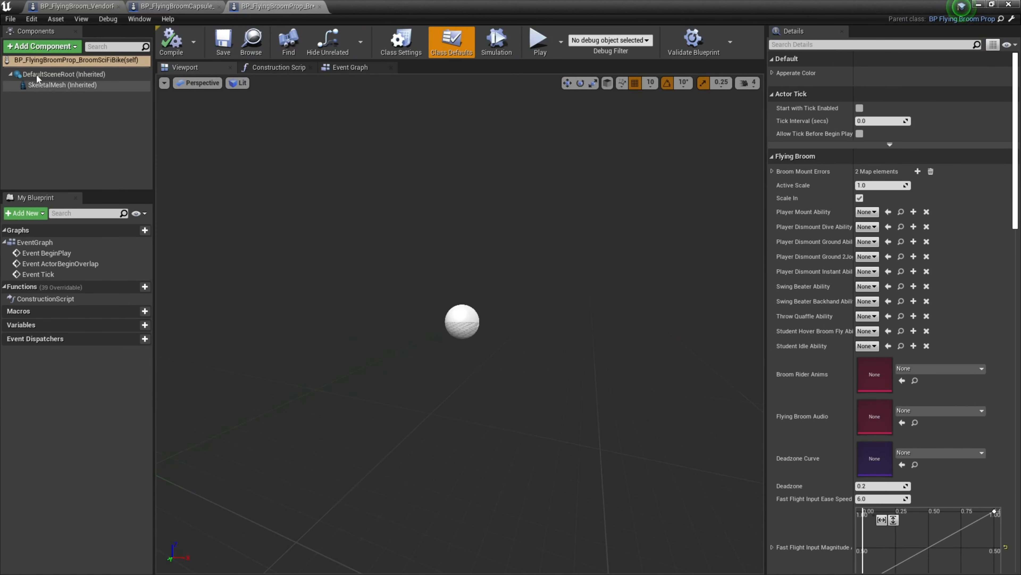
click(64, 85)
click(902, 402)
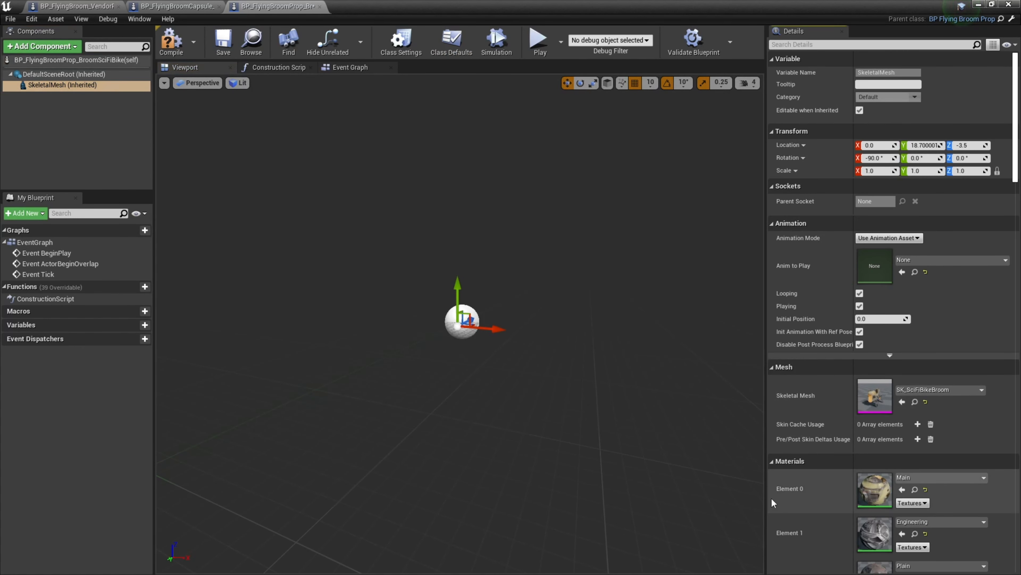
click(171, 39)
click(224, 40)
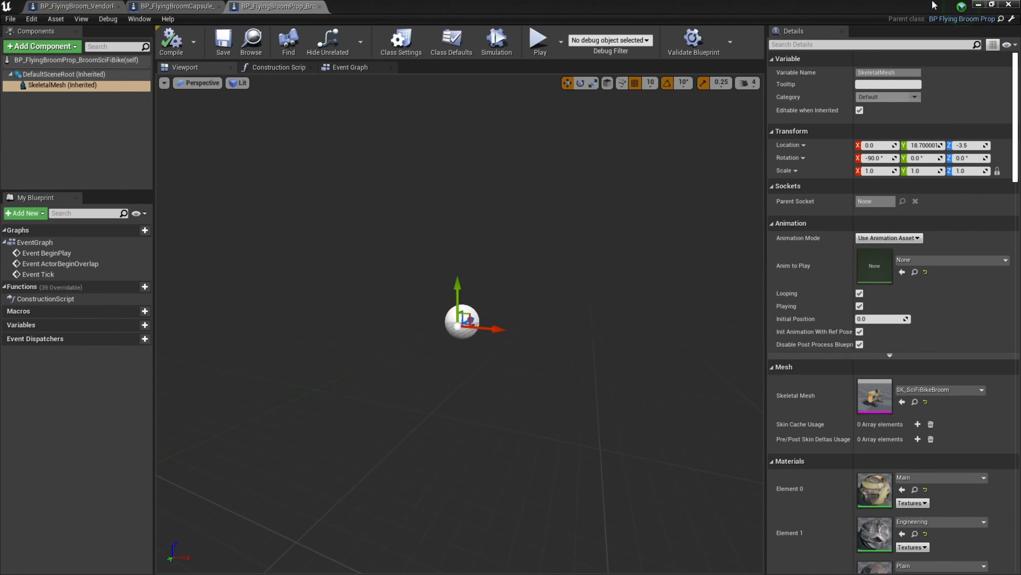
click(978, 4)
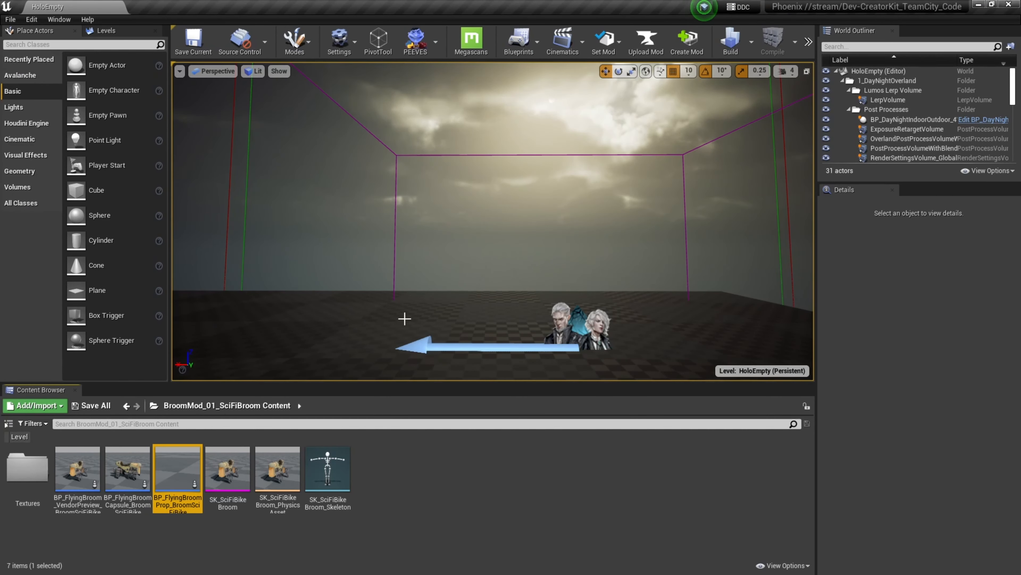
- Open the Registry table from the mod's static database text entry
click(56, 21)
scroll(88, 227, down, 5)
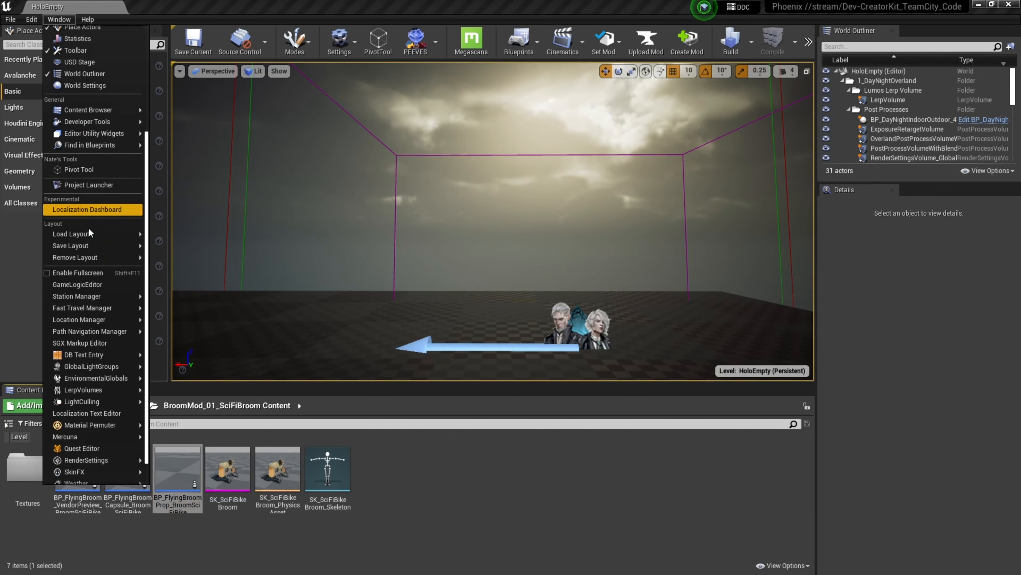
mouse_move(93, 336)
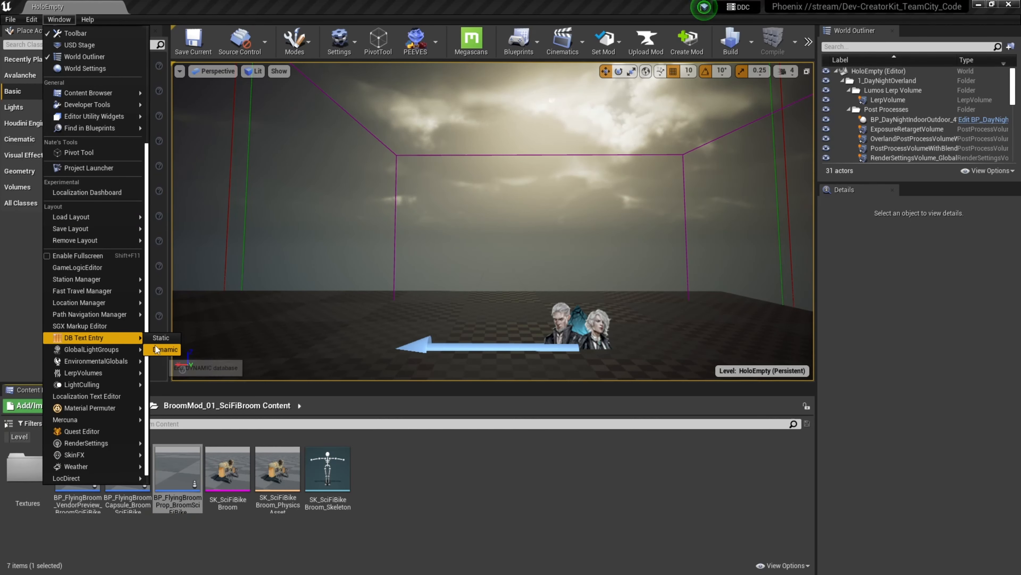
click(159, 337)
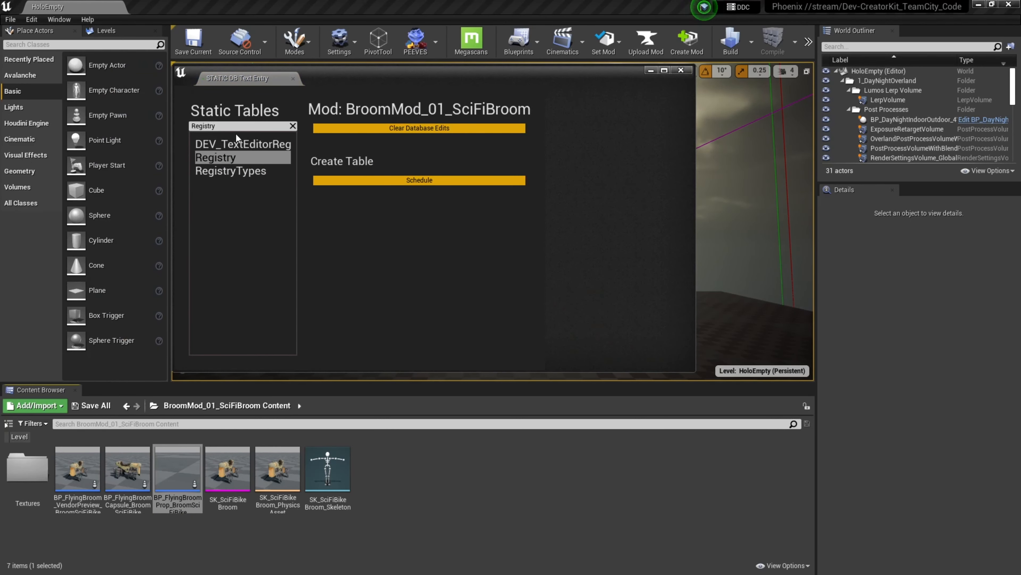
double_click(229, 160)
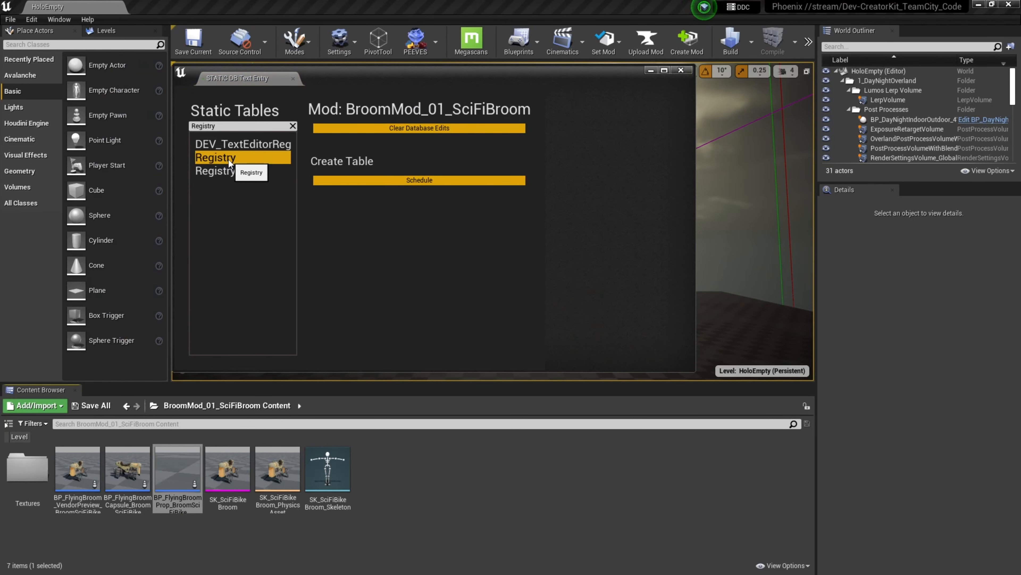
click(747, 132)
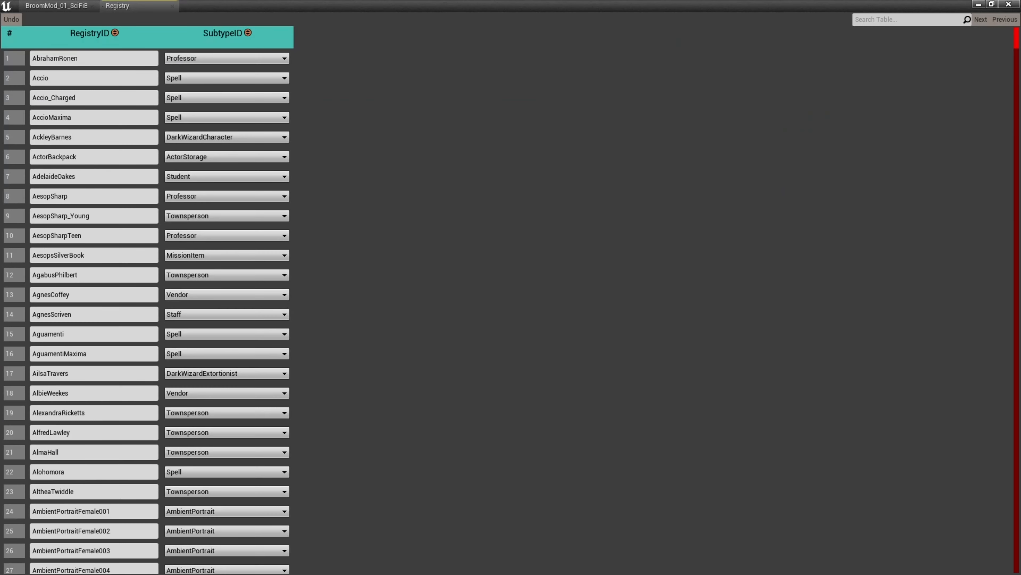
- Add a row at the end of the Registry table with RegistryID BroomSciFiBike and SubtypeID Miscellaneous, and leave the static table list
key(End)
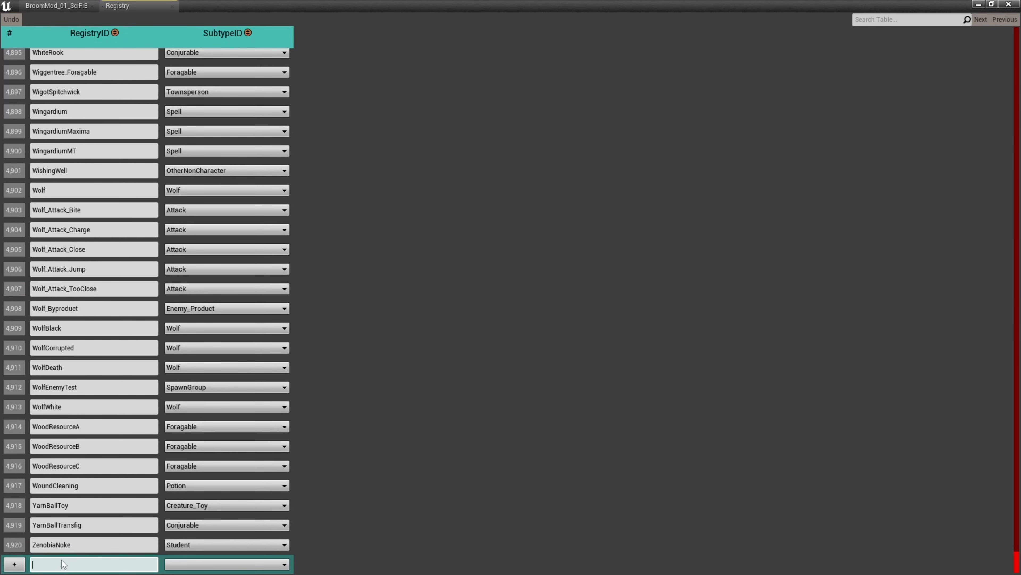
text(ke)
click(201, 562)
text(m)
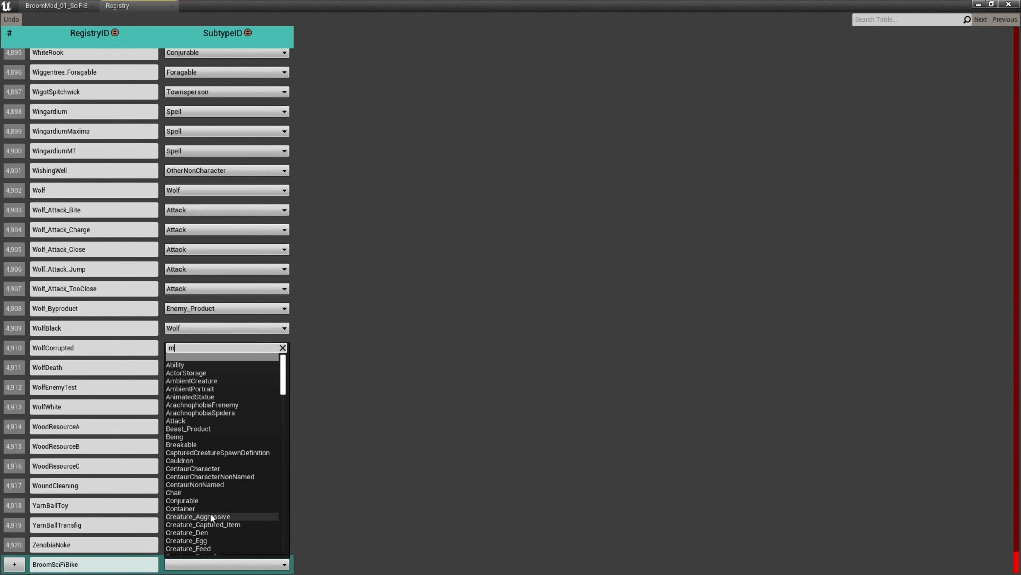
text(is)
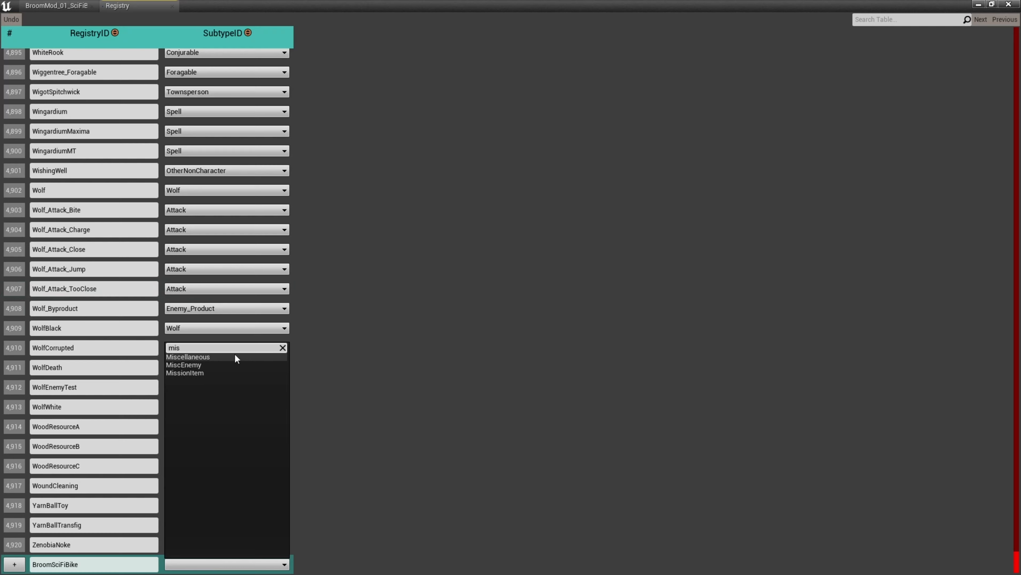
click(235, 355)
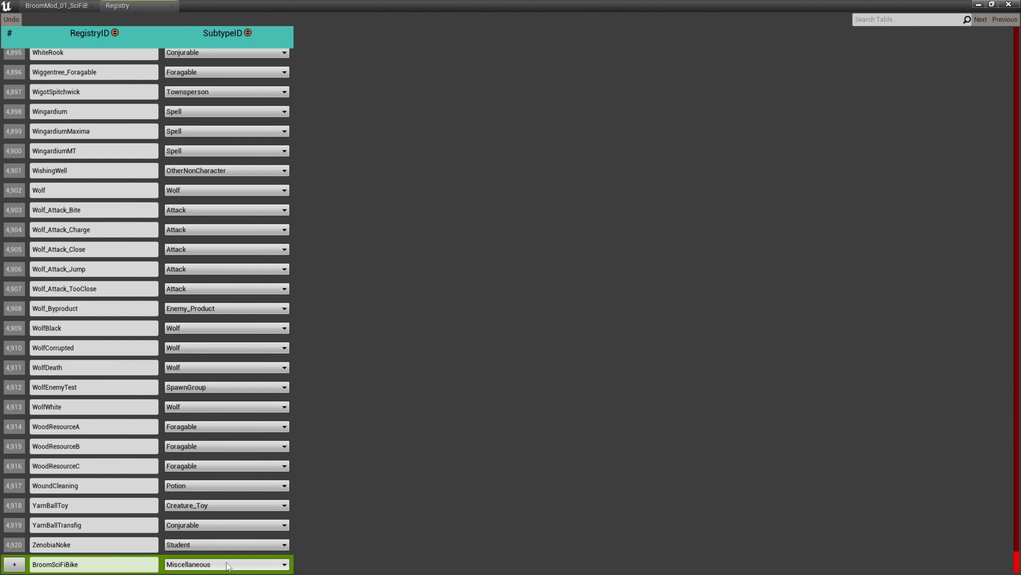
click(5, 569)
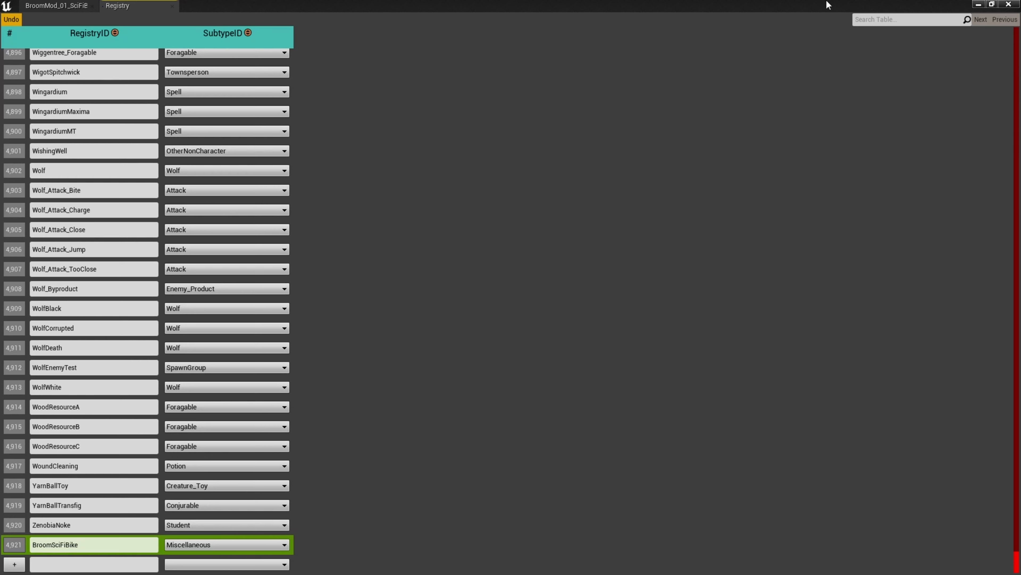
click(991, 4)
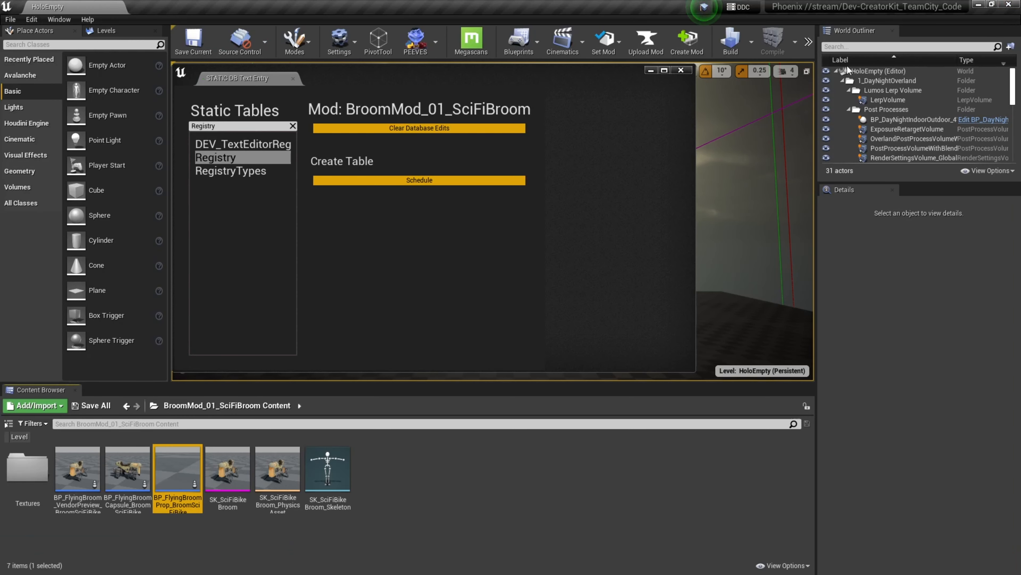
click(681, 74)
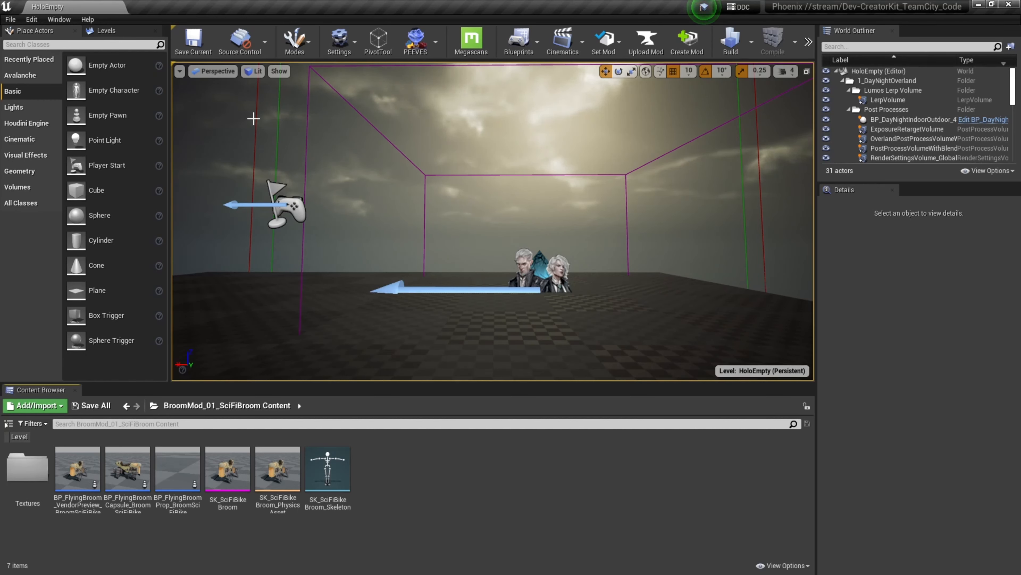
- Open the ItemDefinition table from the mod's static database text entry
click(59, 19)
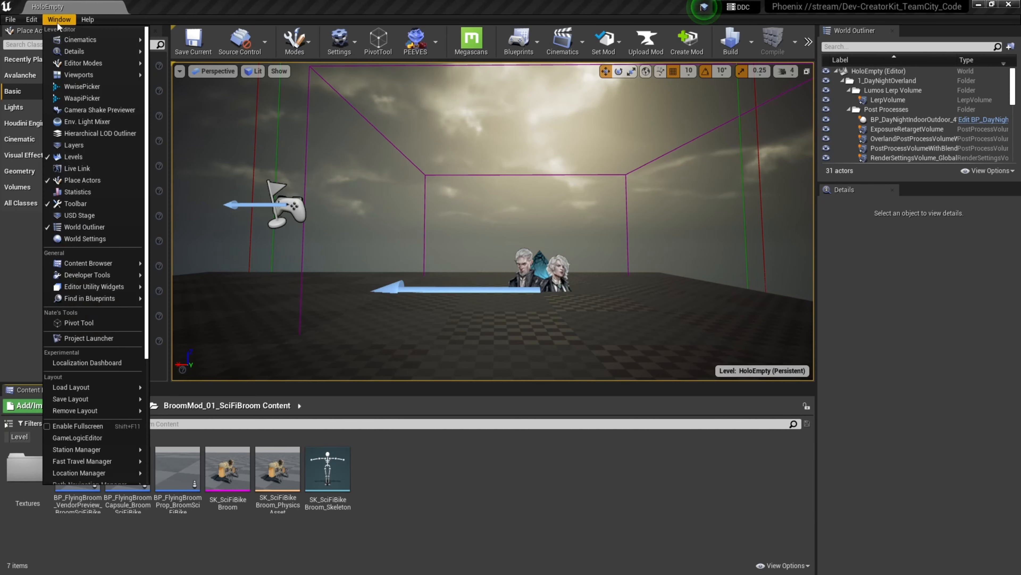
scroll(80, 242, down, 3)
mouse_move(100, 326)
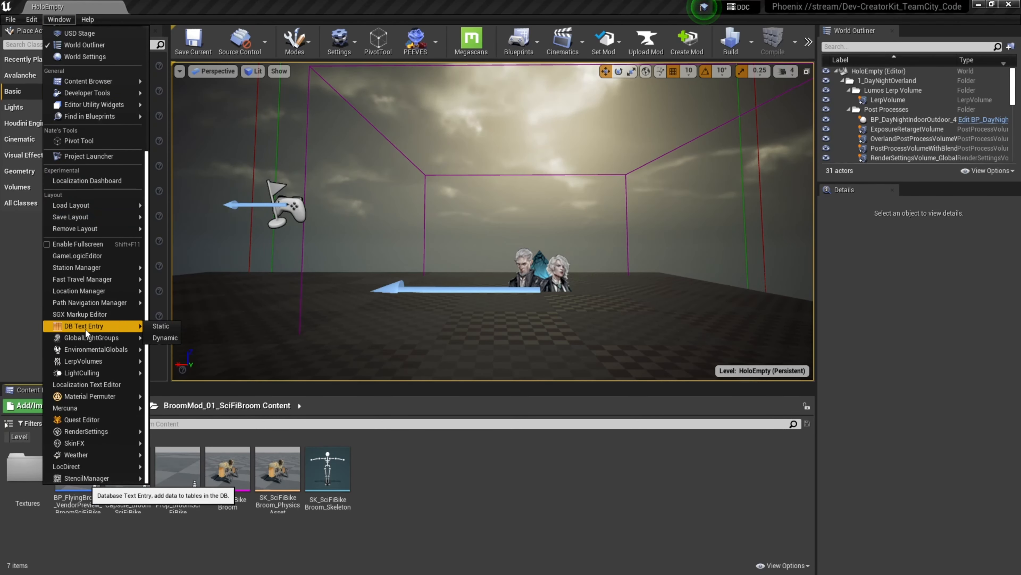
click(173, 329)
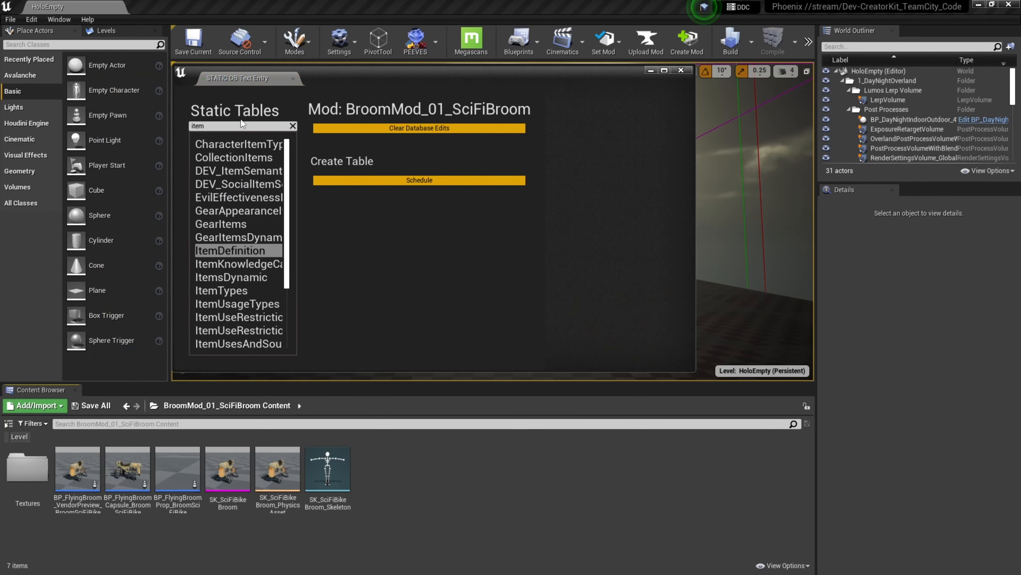
click(228, 251)
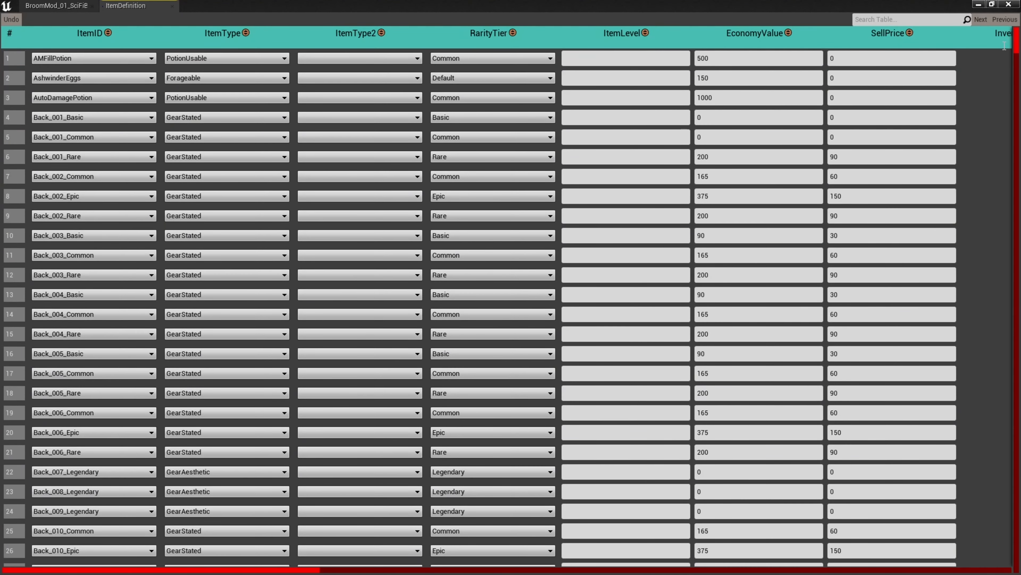
- In the blank row at the end of ItemDefinition, set ItemID to BroomSciFiBike and ItemType to Broom
drag(1018, 49, 1019, 572)
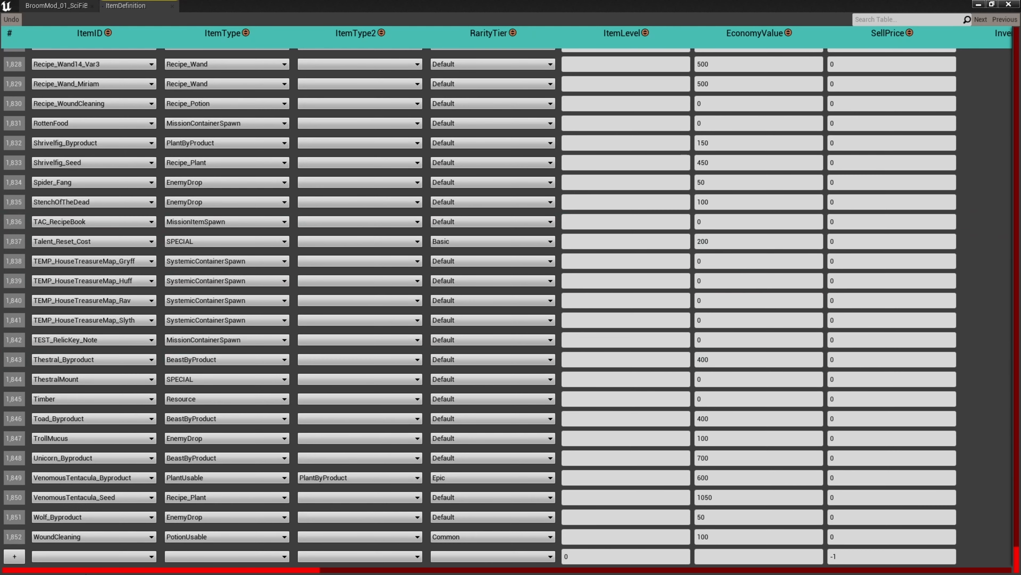
click(93, 563)
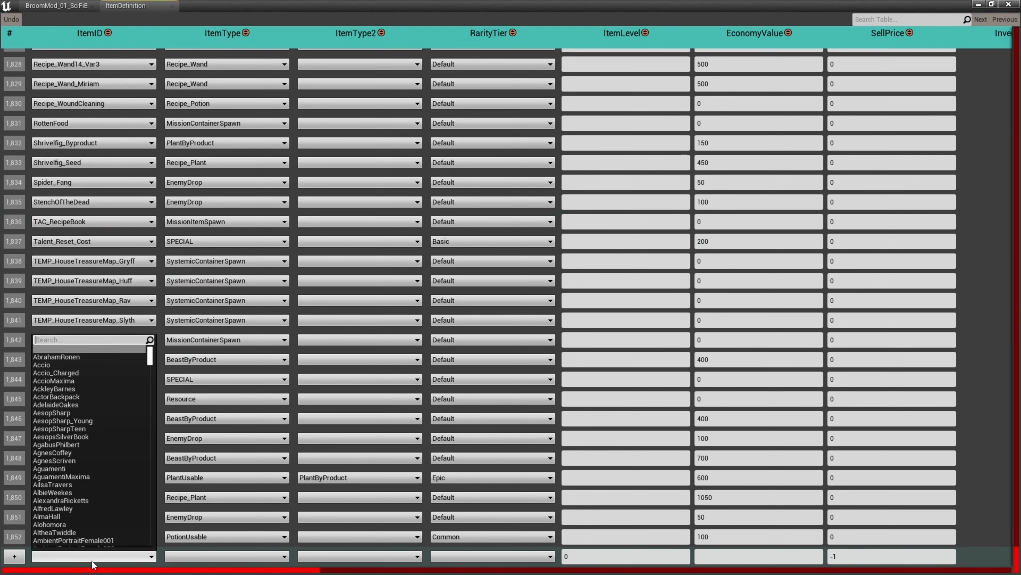
text(scifi)
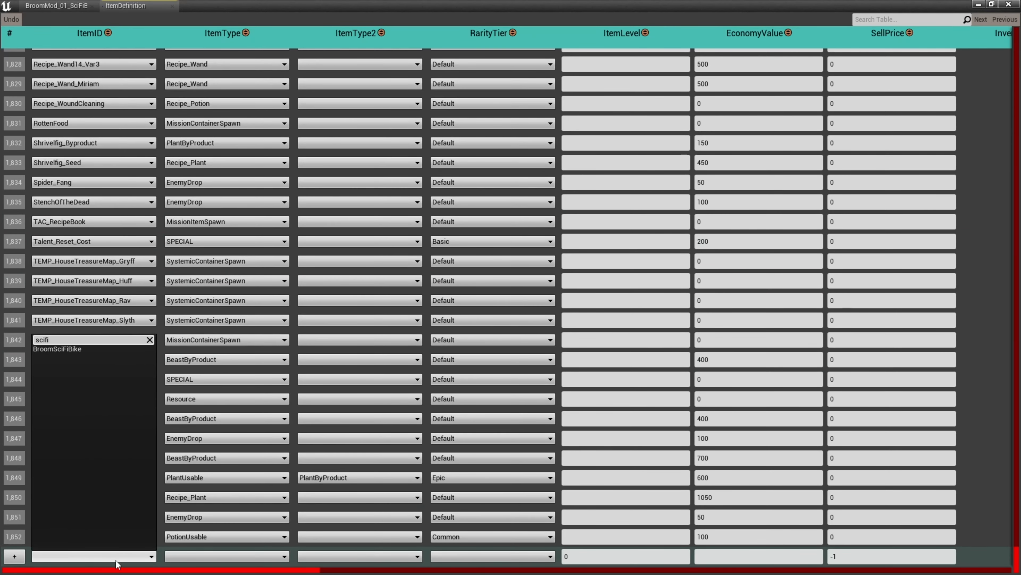
click(81, 352)
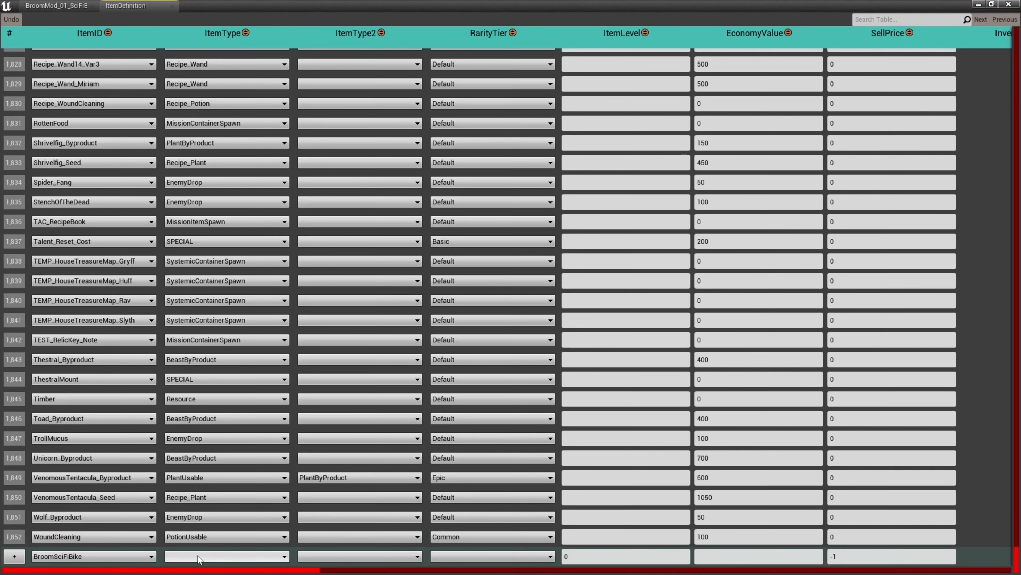
click(206, 562)
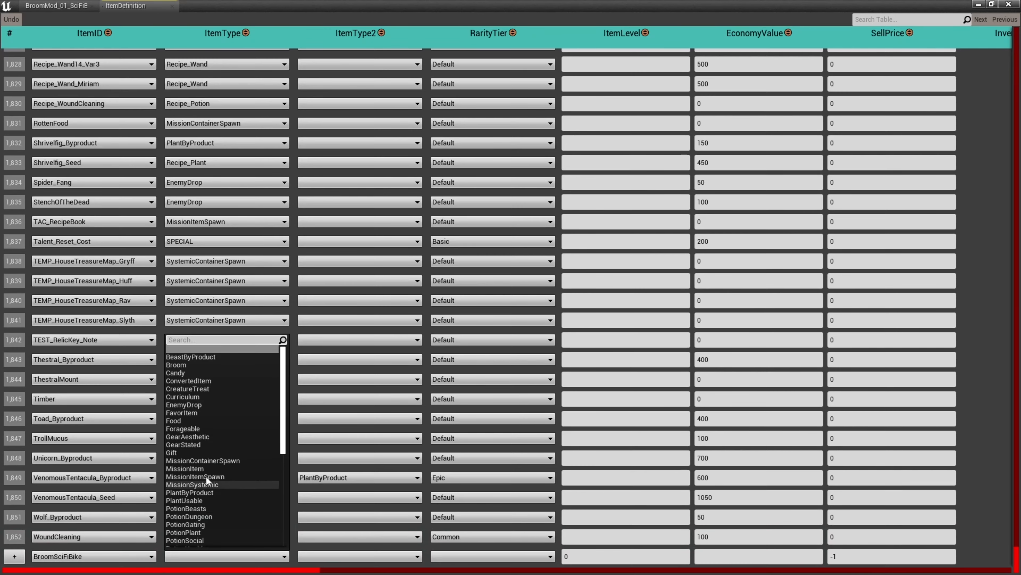
click(196, 364)
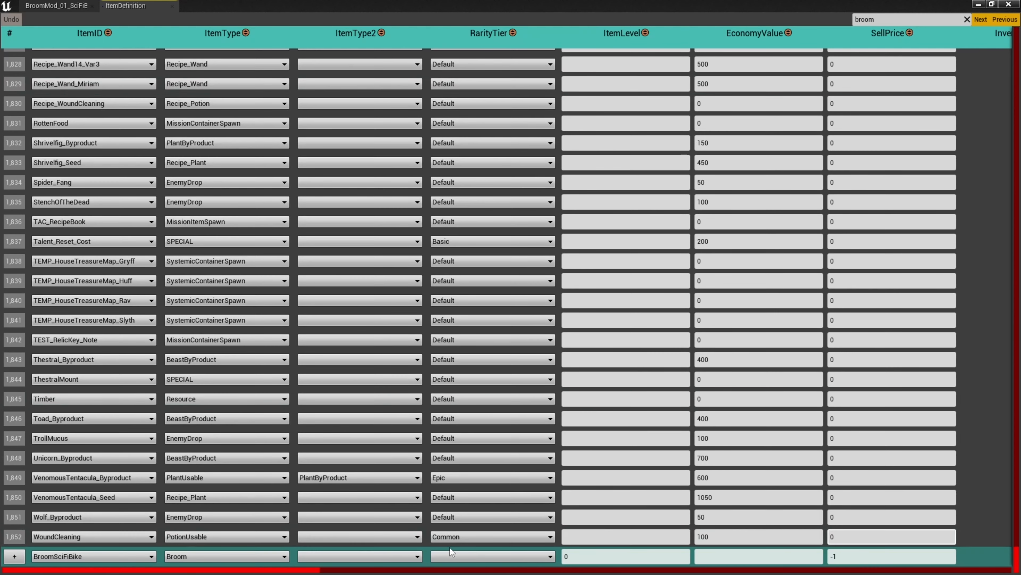
- For the new BroomSciFiBike row, set RarityTier to Default, clear ItemLevel, and set EconomyValue and SellPrice to 0
click(451, 557)
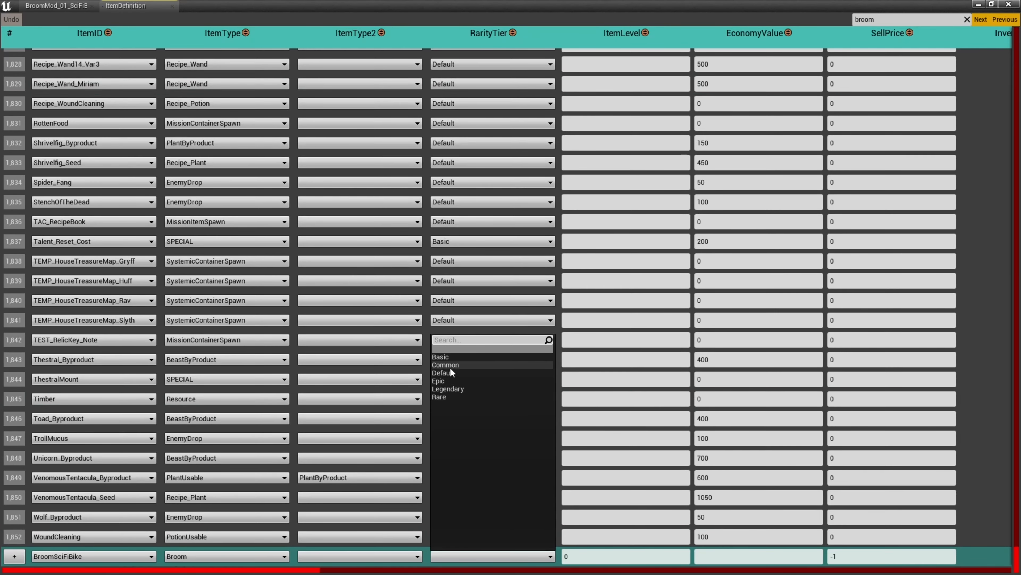
click(446, 375)
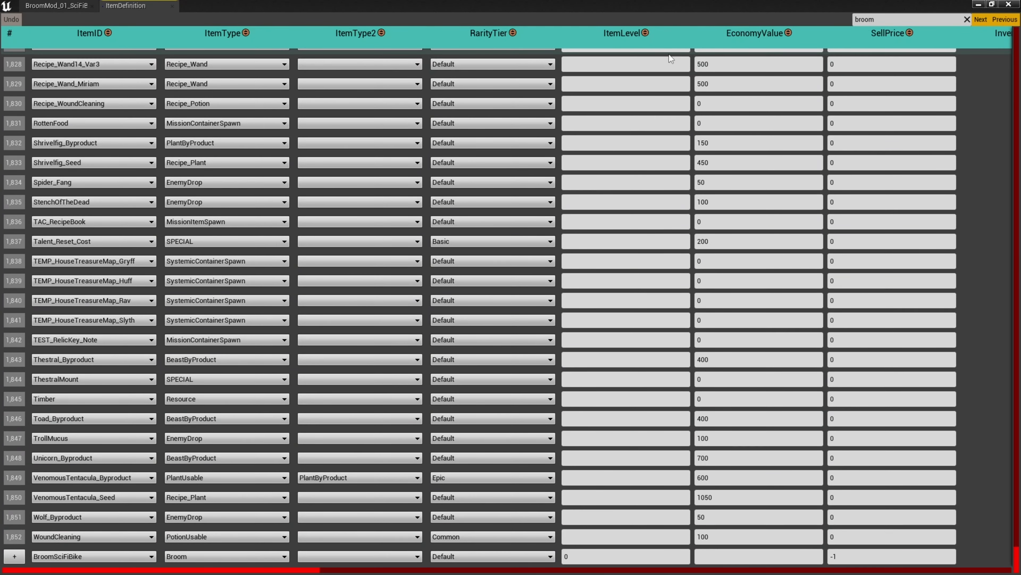
click(581, 556)
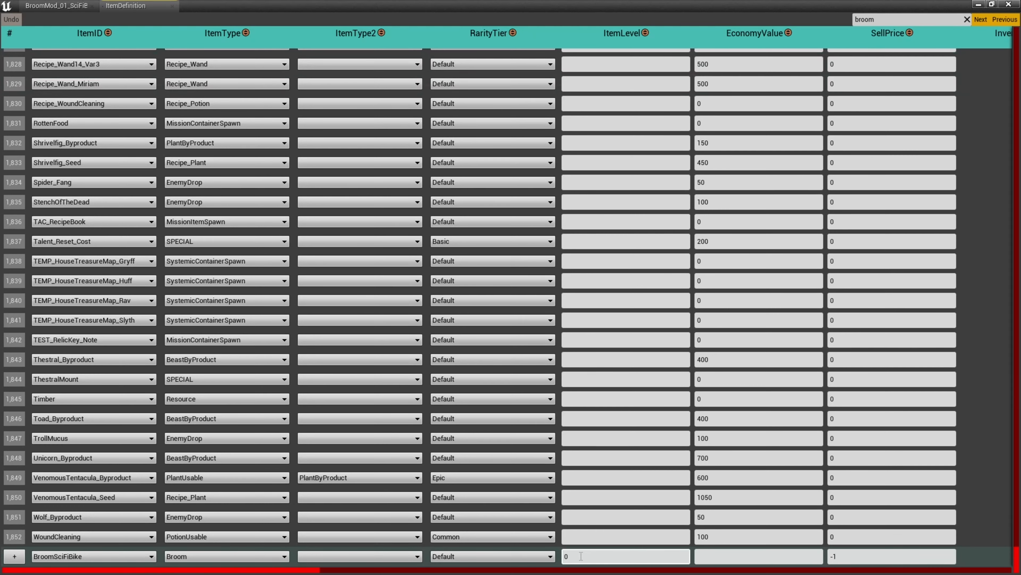
key(BackSpace)
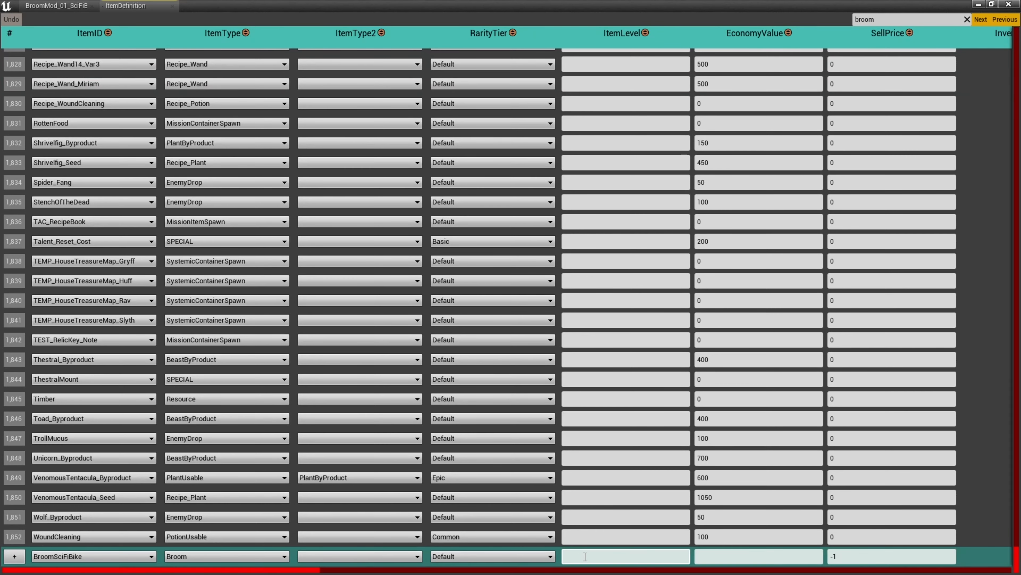
click(767, 562)
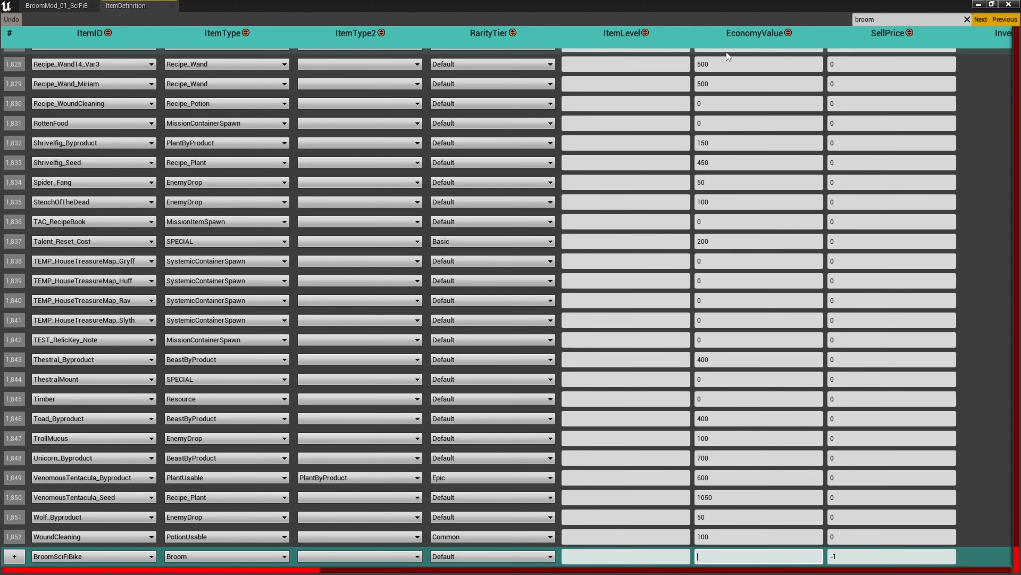
click(778, 555)
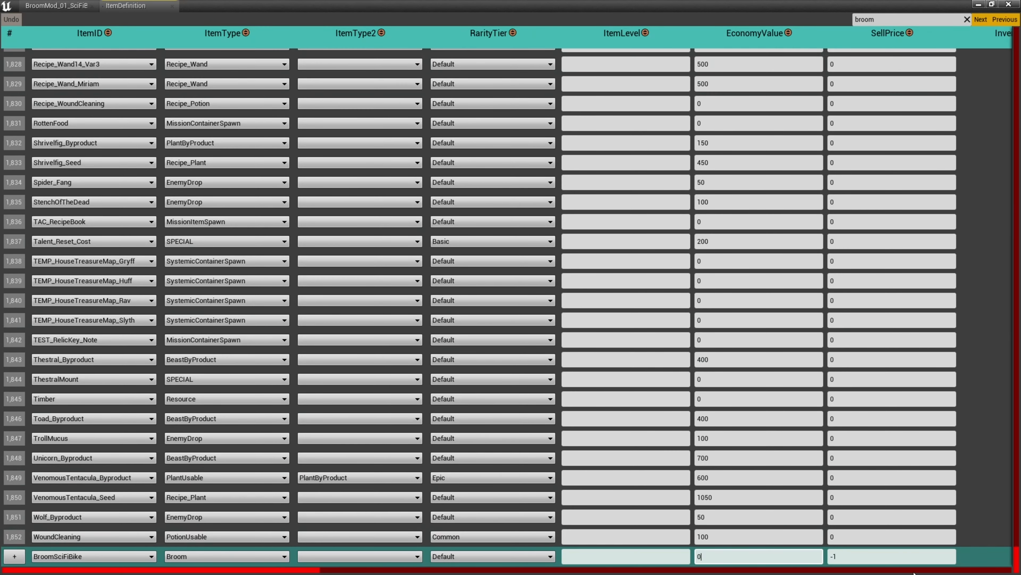
click(914, 557)
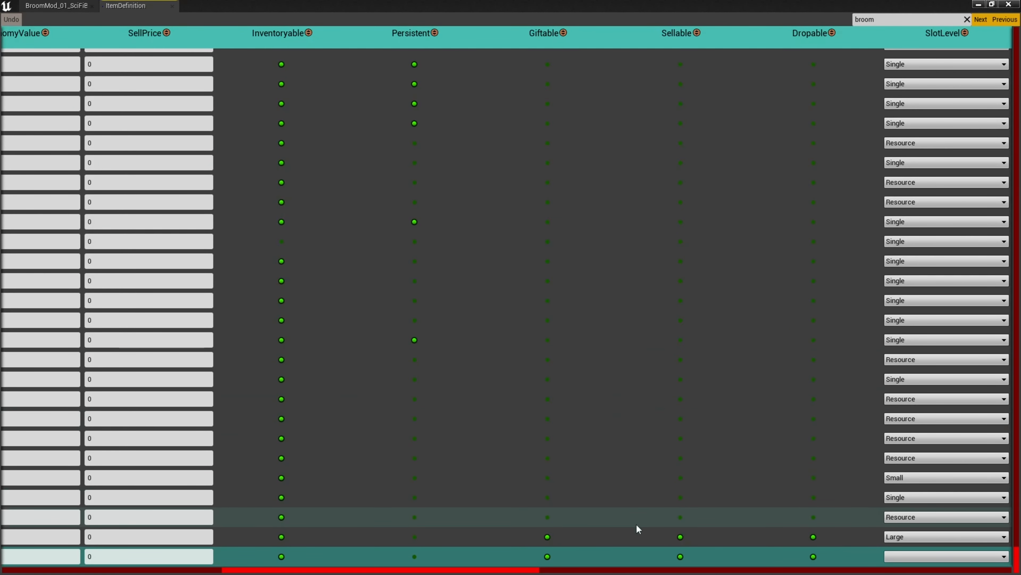
- For the new BroomSciFiBike row, turn off Giftable, Sellable and Dropable, and set SlotLevel to Small
click(548, 557)
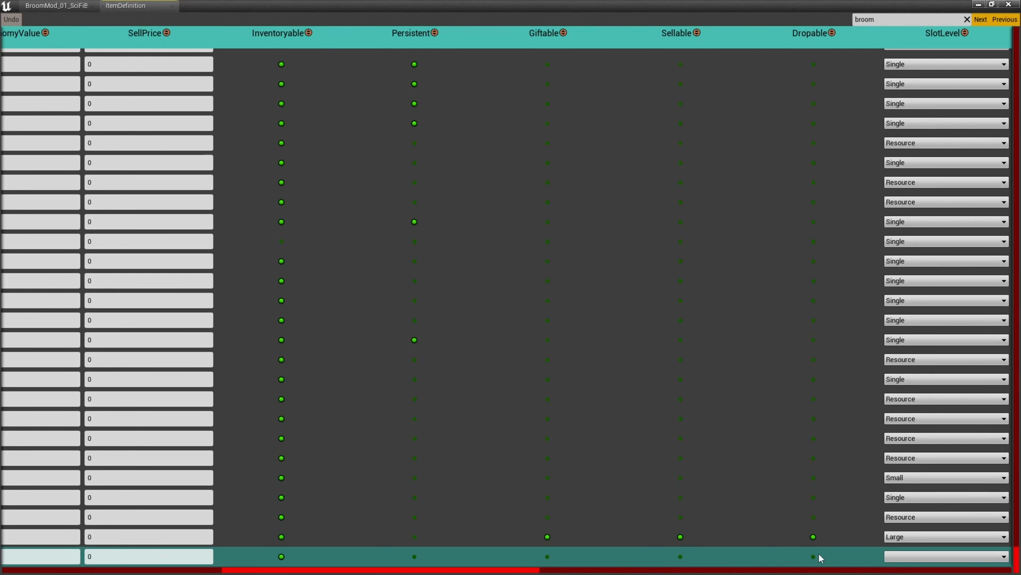
scroll(817, 563, right, 5)
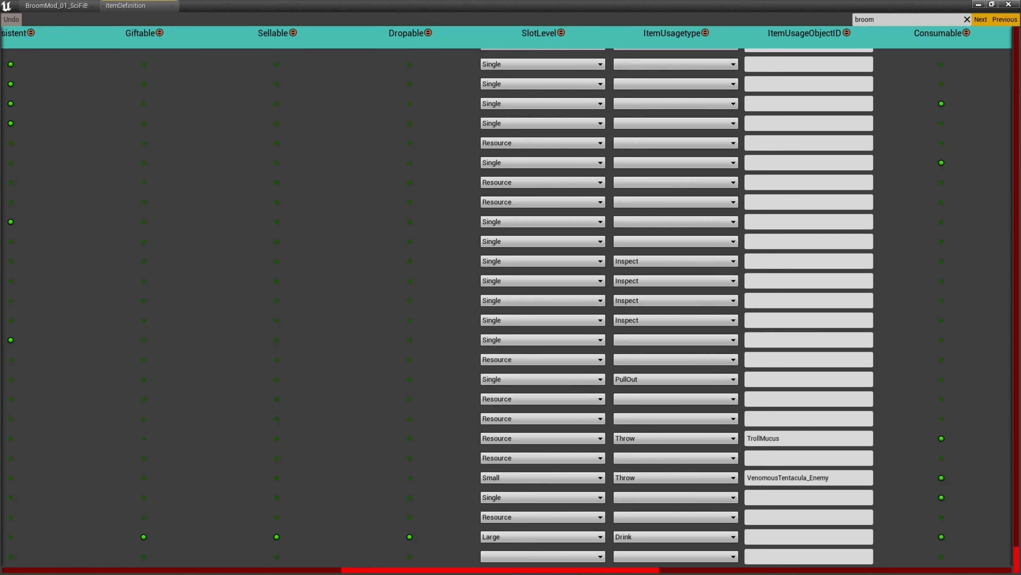
click(543, 560)
click(501, 387)
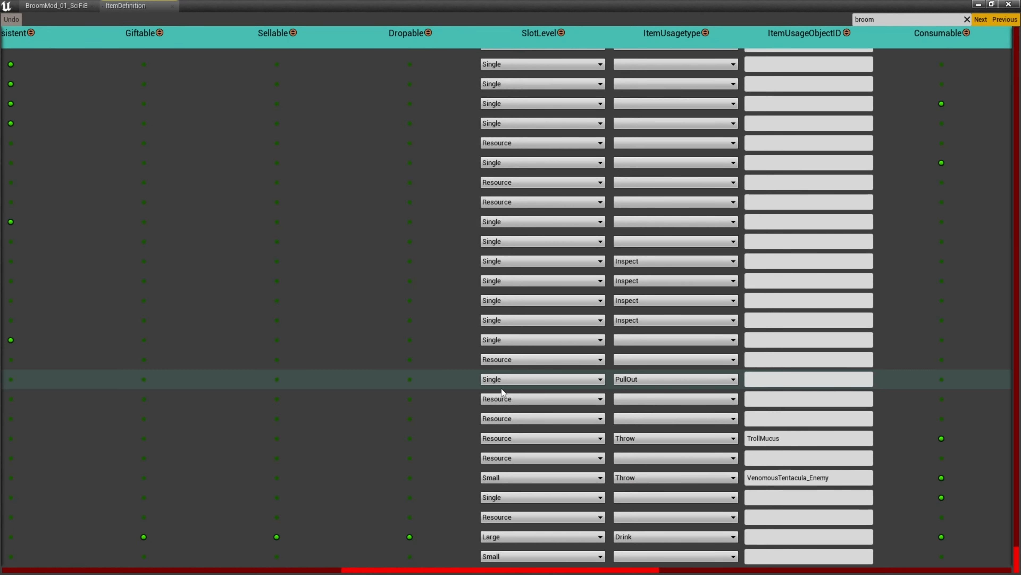
- Set the LockID of the new BroomSciFiBike row to Vendor_Broom_Acquired
drag(500, 570, 722, 569)
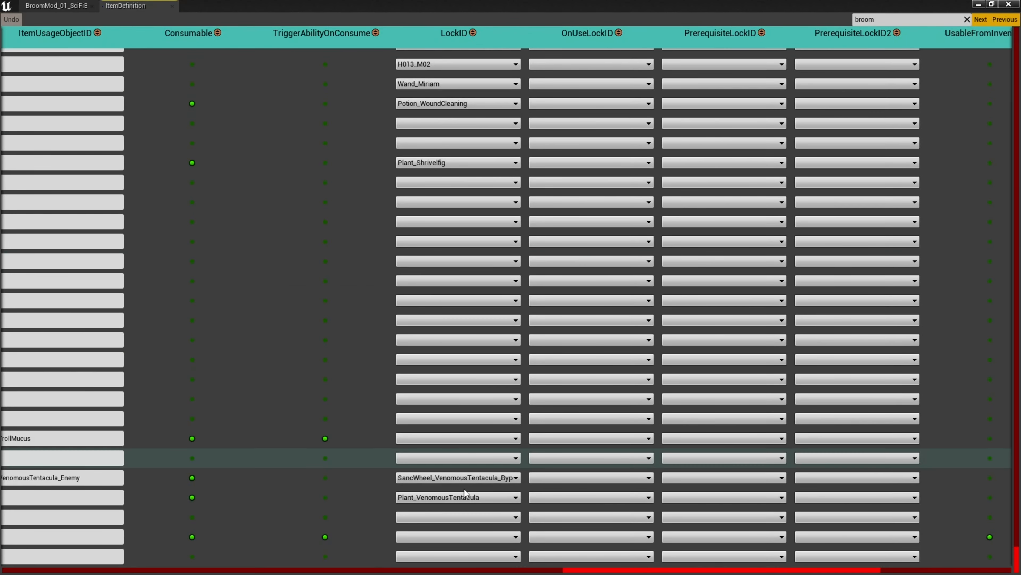
click(471, 557)
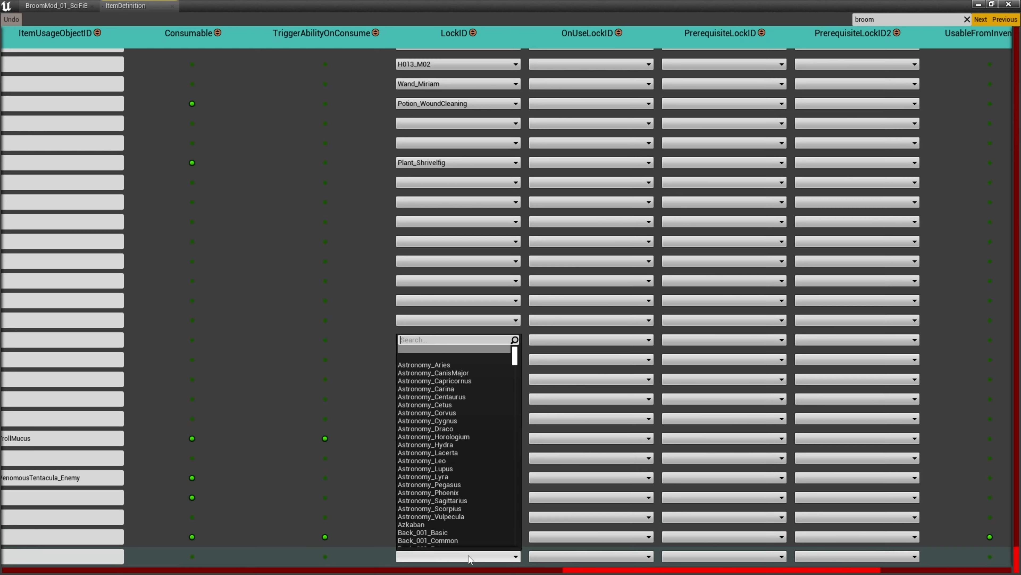
text(vendor)
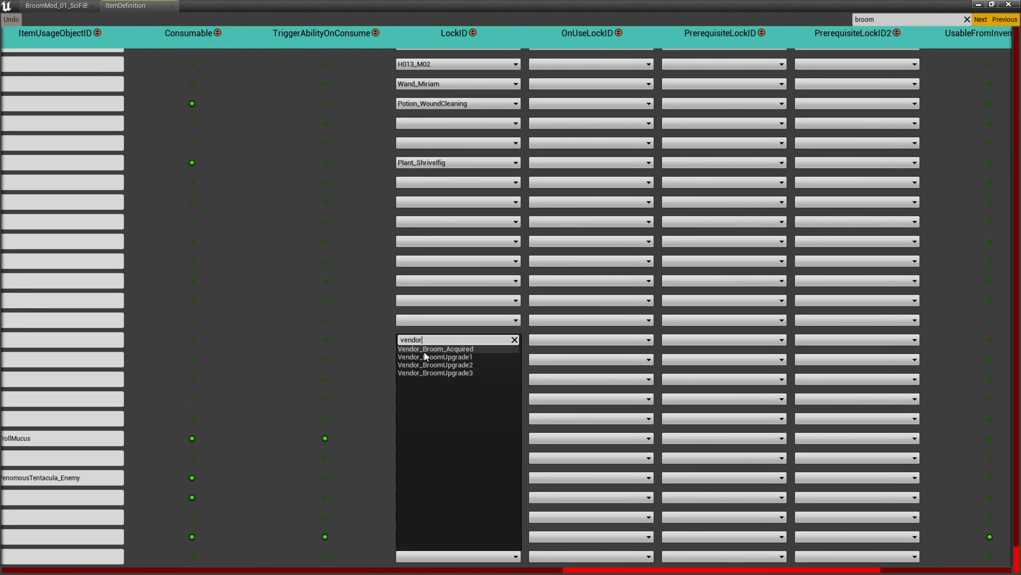
click(433, 348)
- Enable UsableOnDiamond and set StorageLocation to BroomStorage for the BroomSciFiBike row, and add the completed row to ItemDefinition
scroll(796, 50, right, 5)
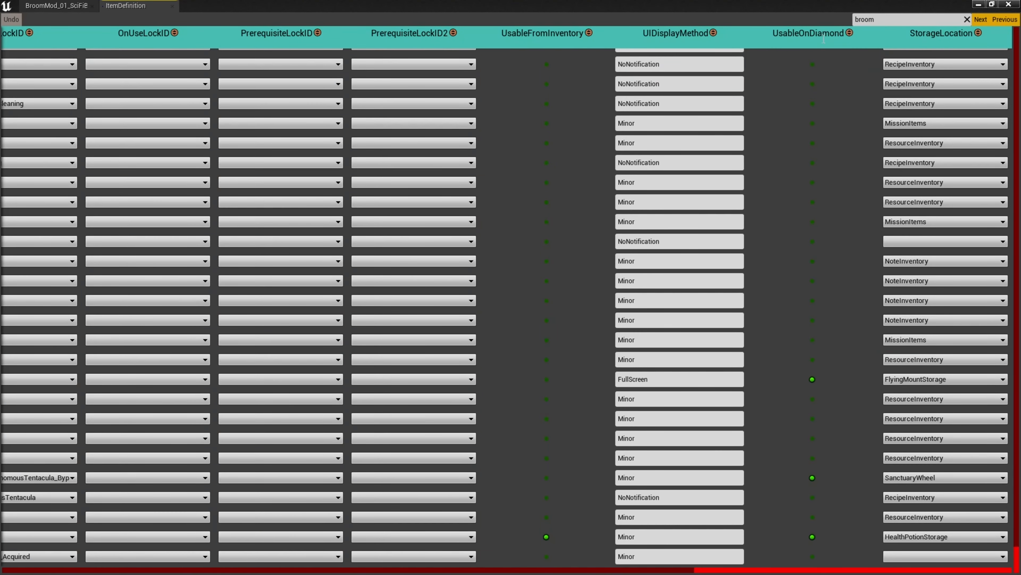
click(812, 556)
click(888, 556)
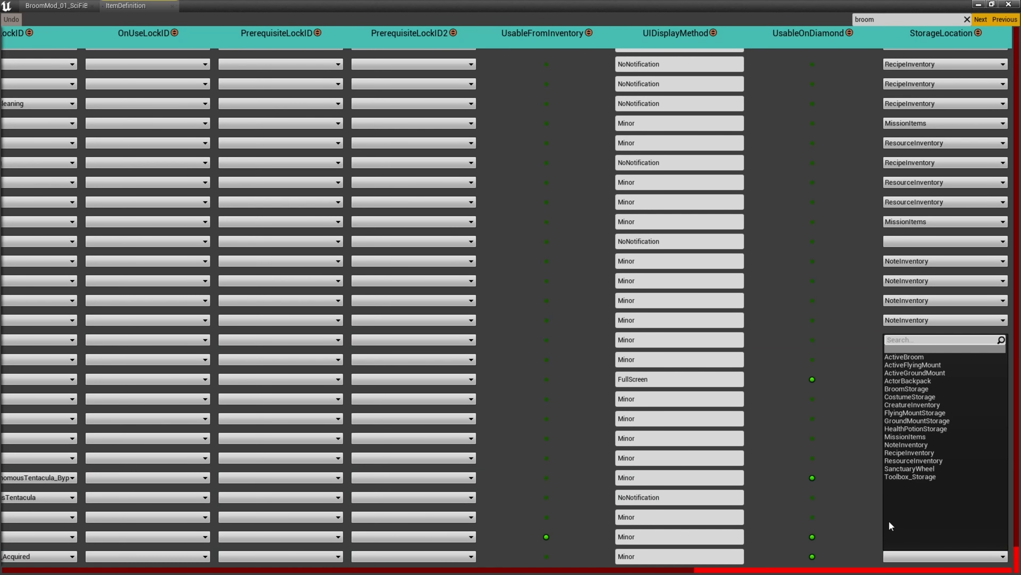
click(906, 389)
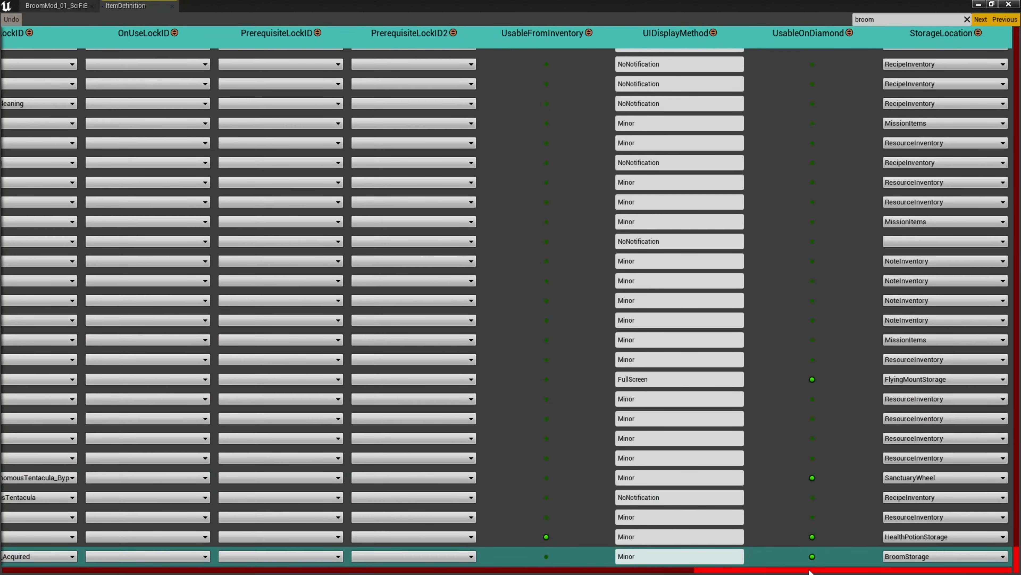
drag(809, 570, 115, 570)
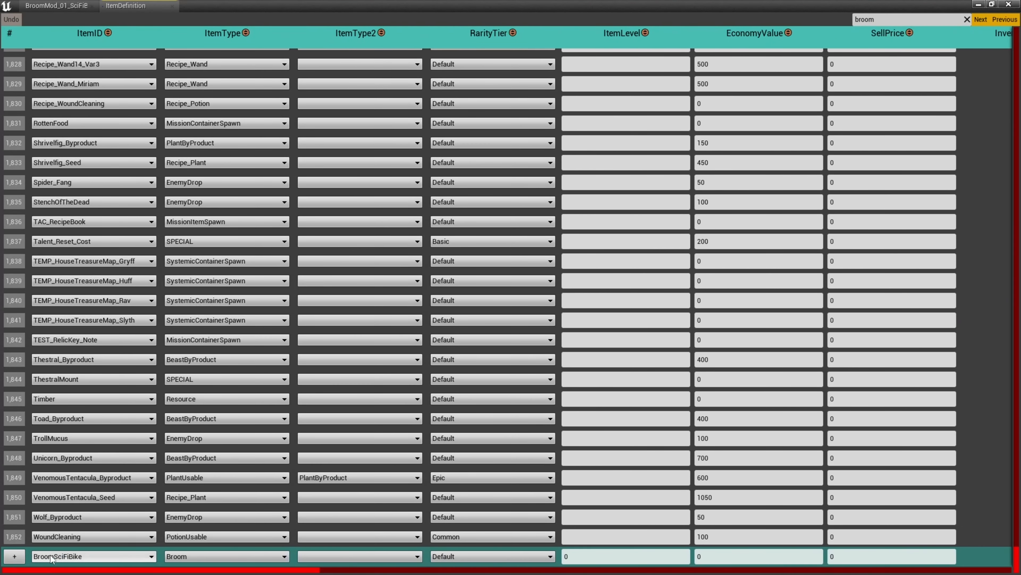
click(10, 556)
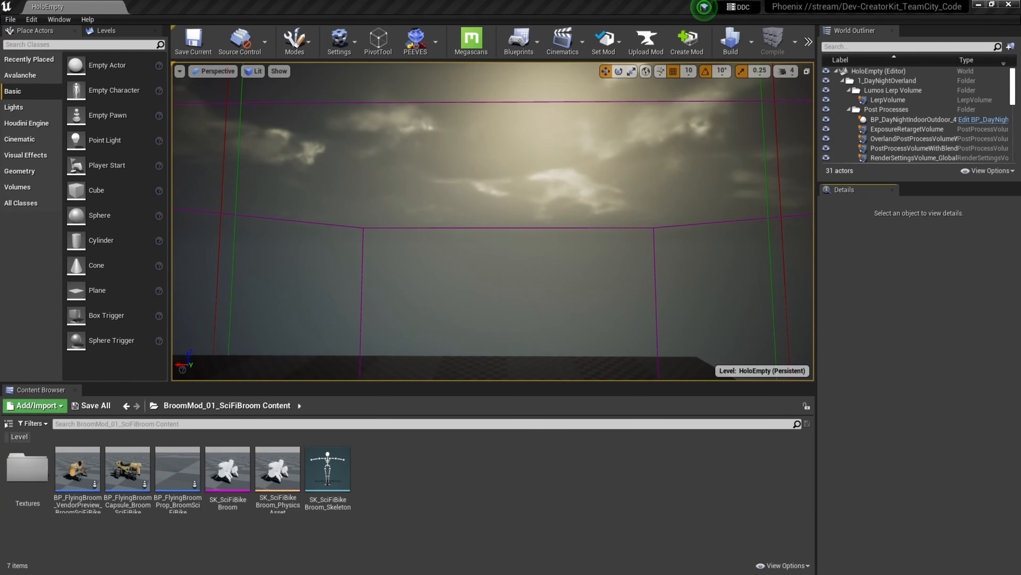
- Open the VirtualContainerList table from the mod's static database text entry
click(60, 19)
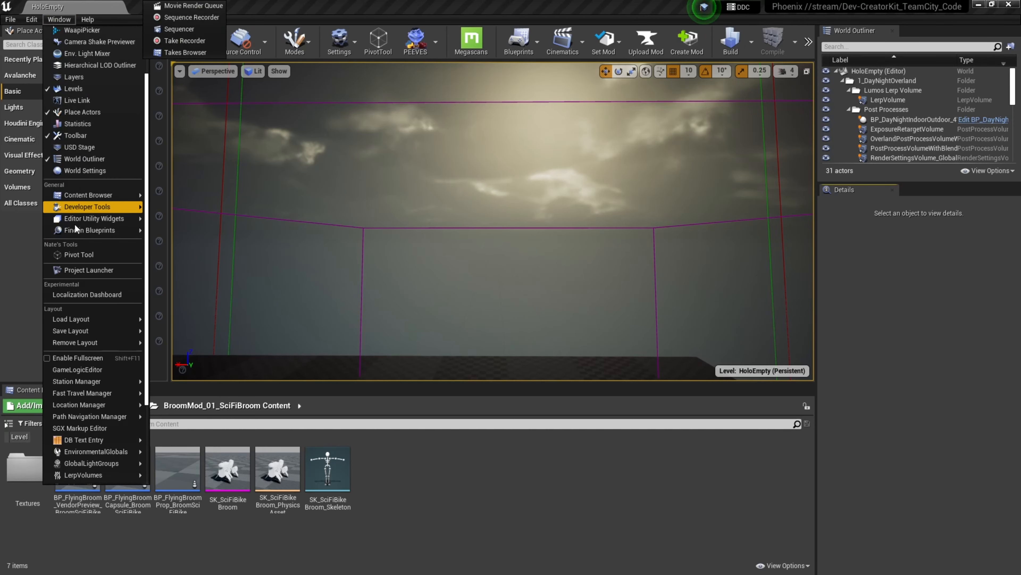
scroll(76, 228, down, 3)
mouse_move(92, 327)
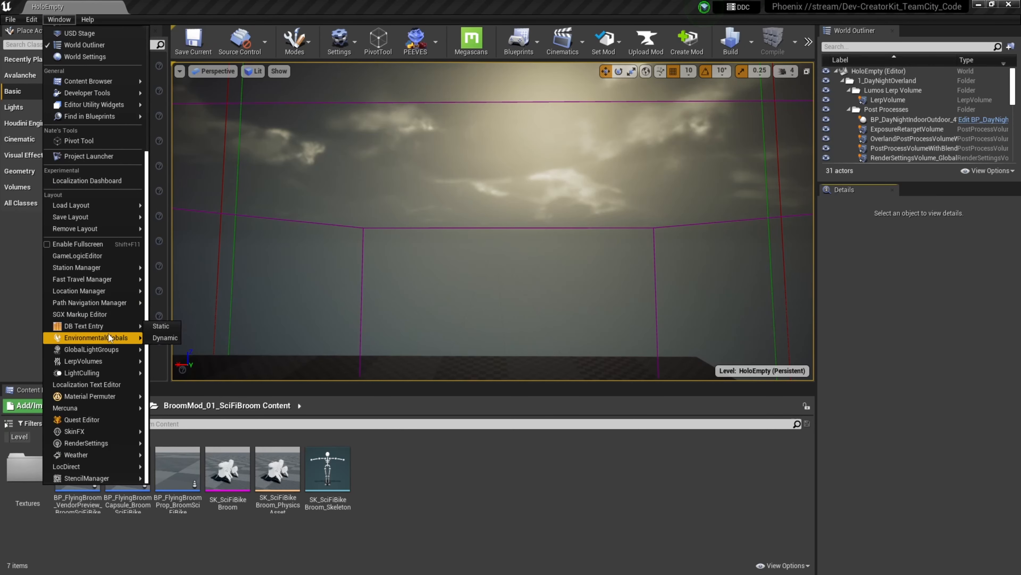
click(154, 328)
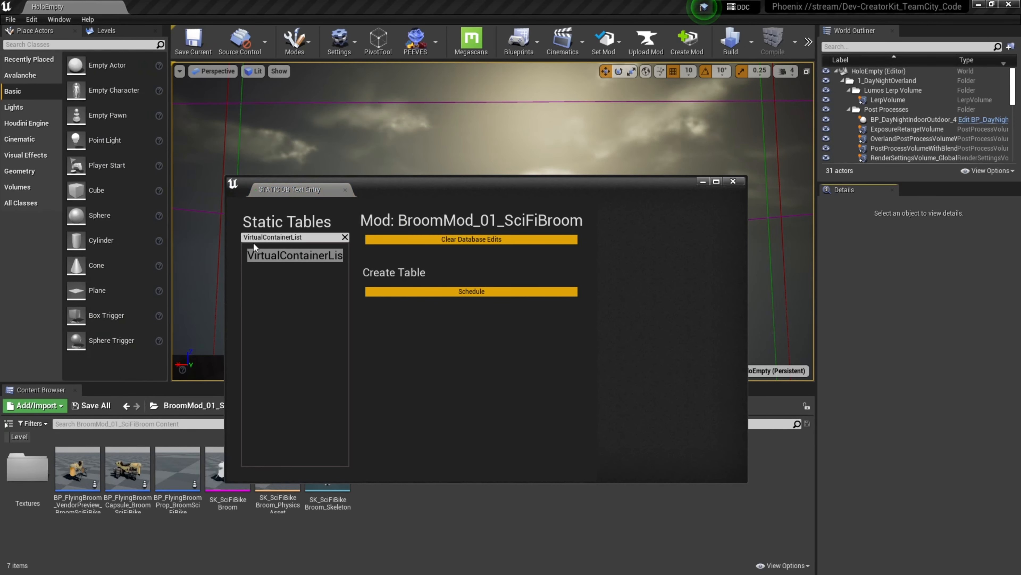
double_click(291, 257)
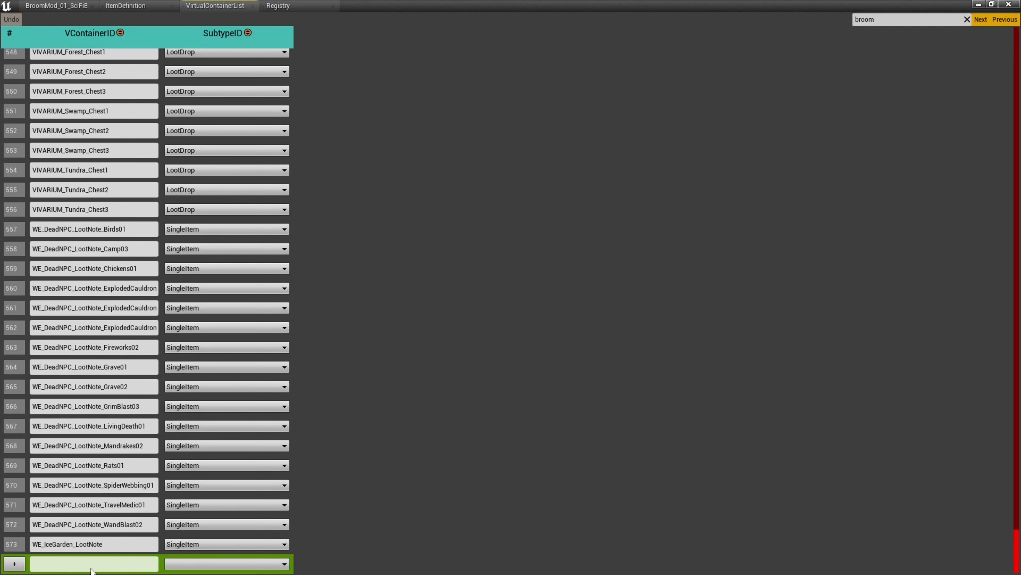
- Add a row at the end of VirtualContainerList with VContainerID ITEM_BroomSciFiBike and SubtypeID SingleItem, and leave the static table list
click(107, 564)
text(ITEM_BroomSciFiBike)
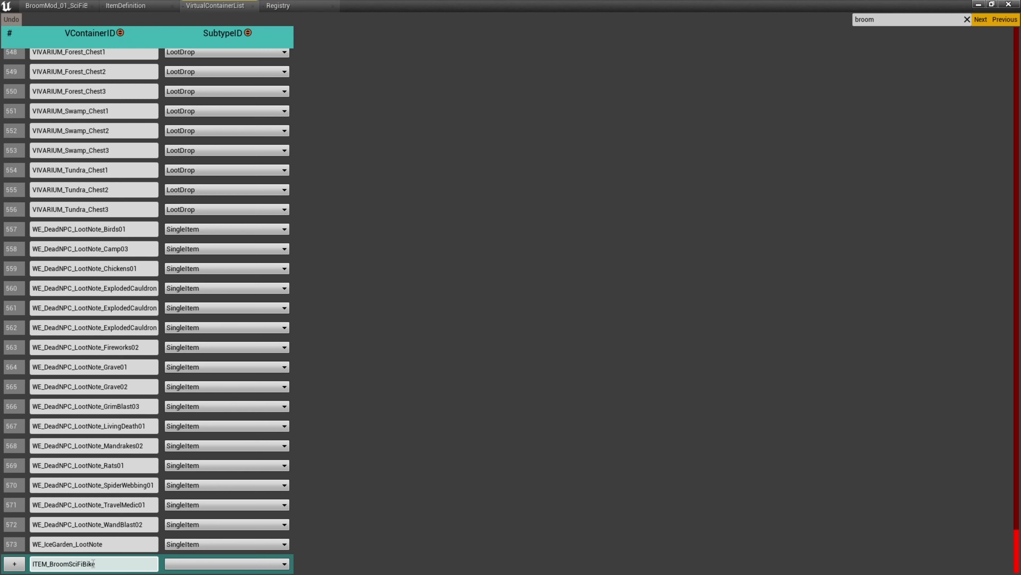
click(212, 564)
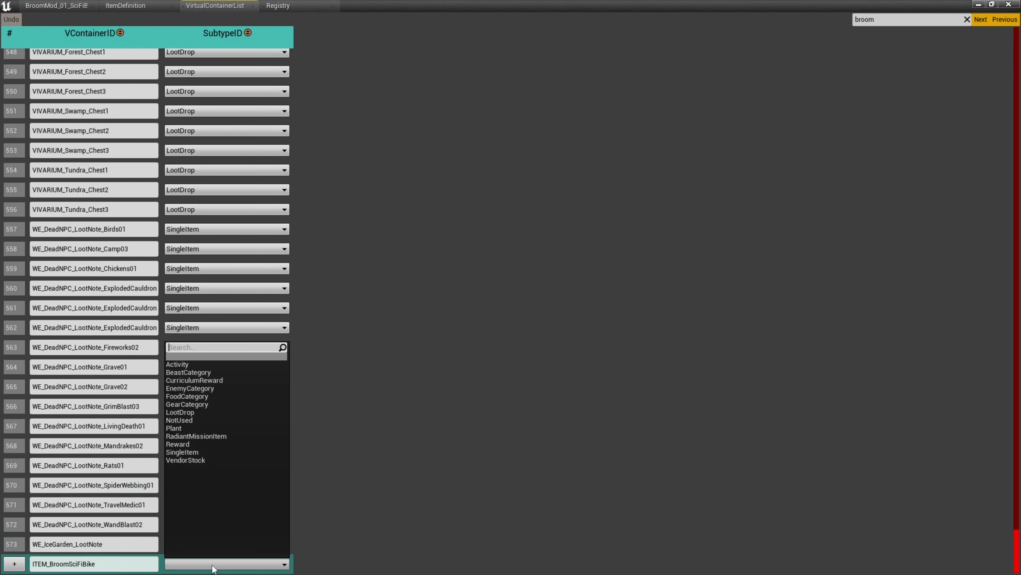
click(181, 454)
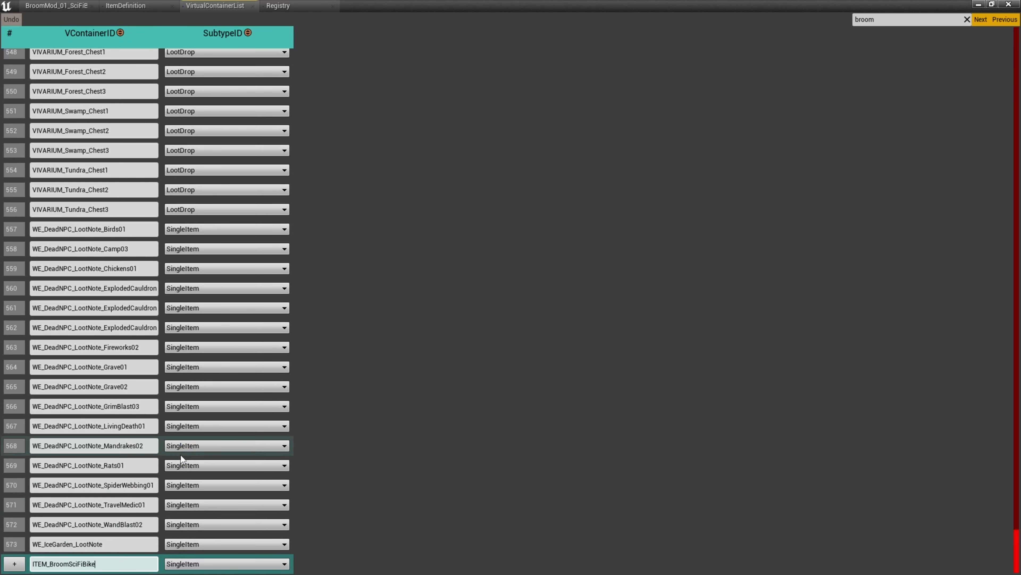
click(13, 565)
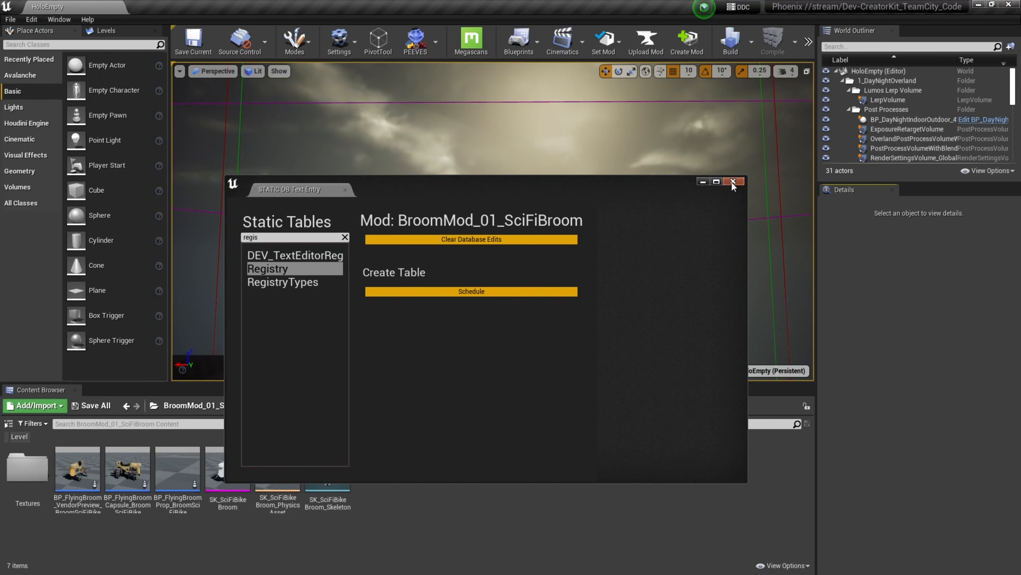
key(Escape)
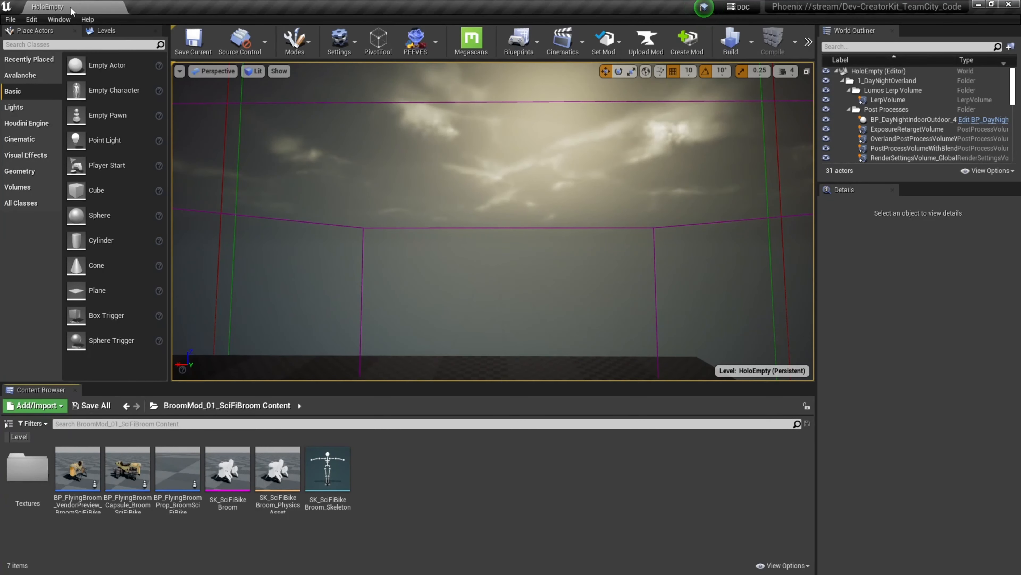
- Open the VirtualContainerContents table from the mod's static database text entry
click(59, 20)
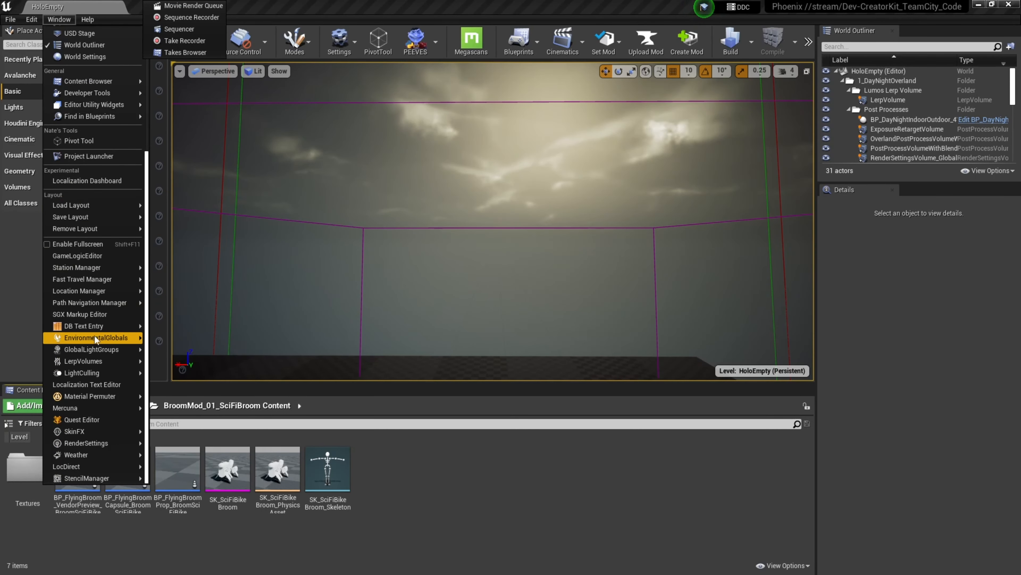
mouse_move(100, 329)
click(152, 326)
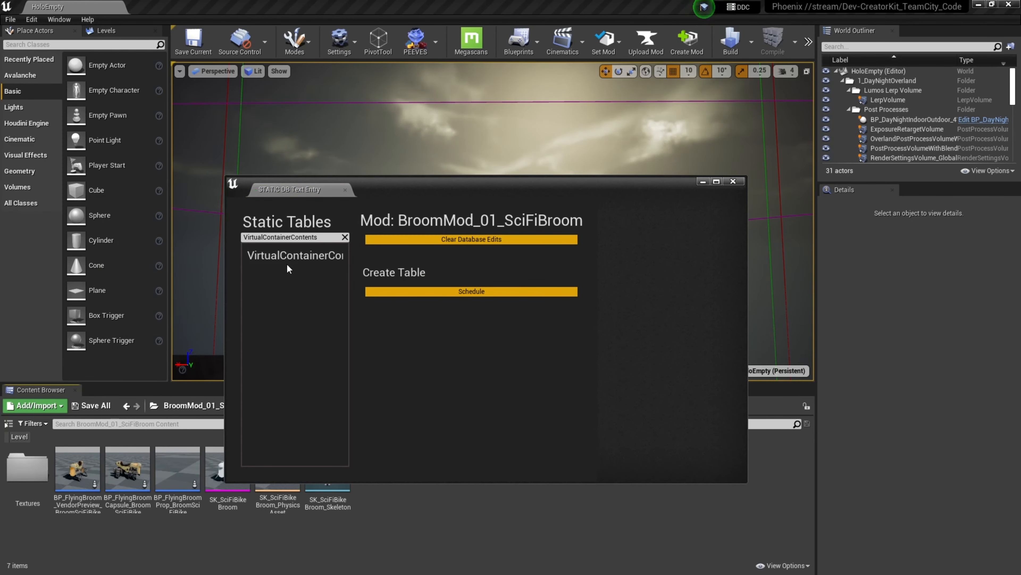
double_click(300, 257)
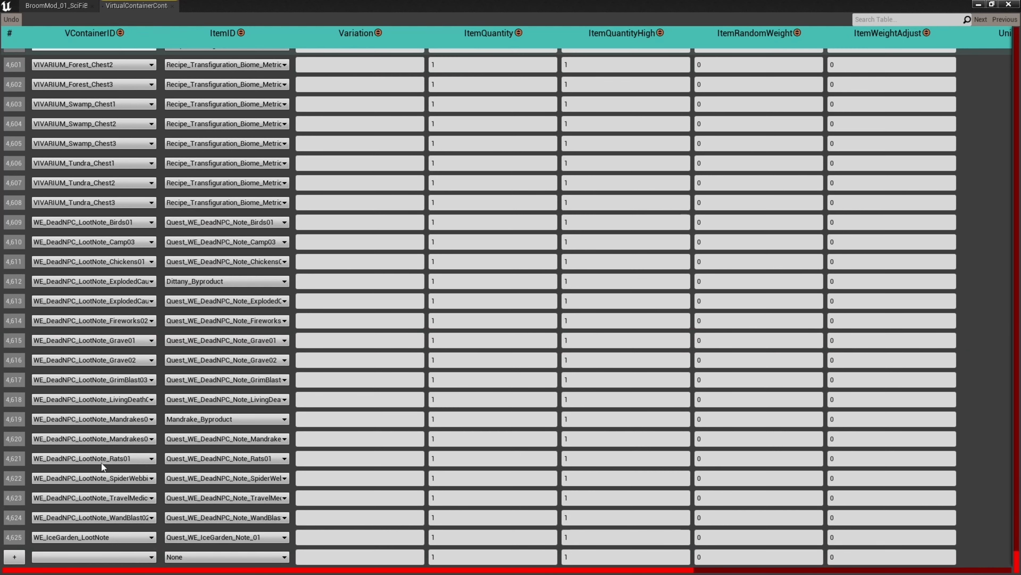
- In the blank row at the end, set VContainerID to ITEM_BroomSciFiBike and ItemID to BroomSciFiBike, and search the table for broom
click(115, 561)
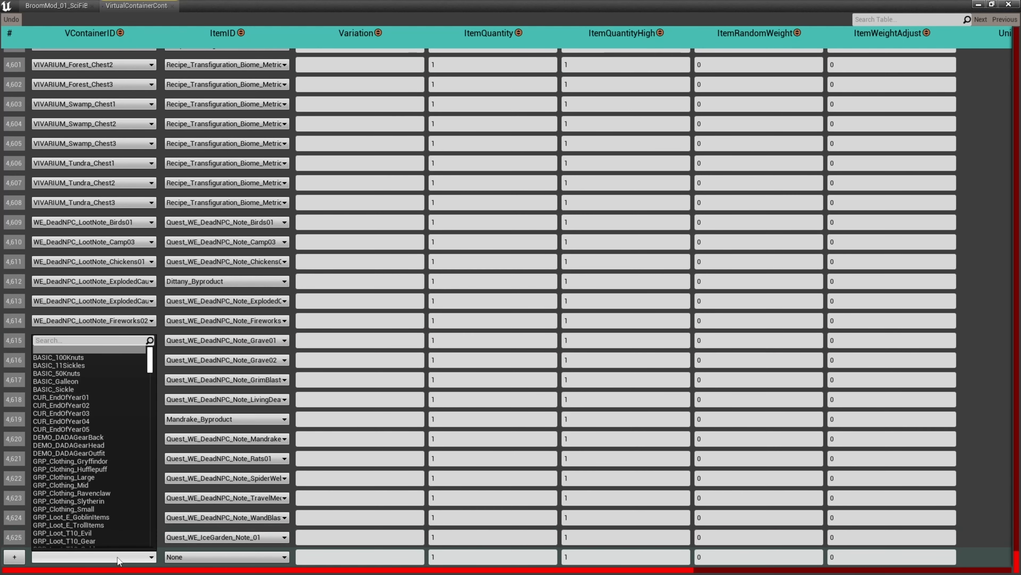
text(scifi)
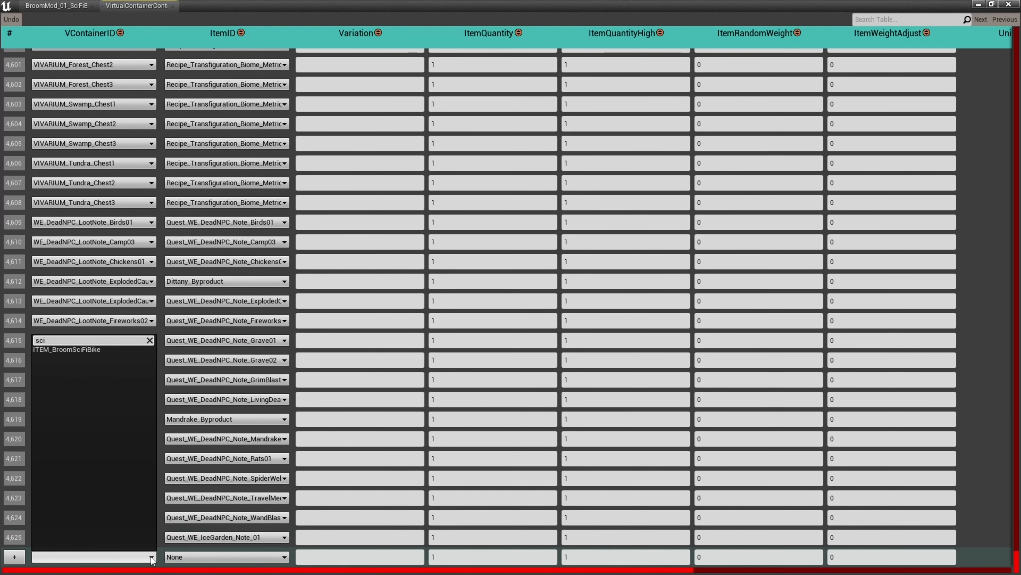
click(93, 349)
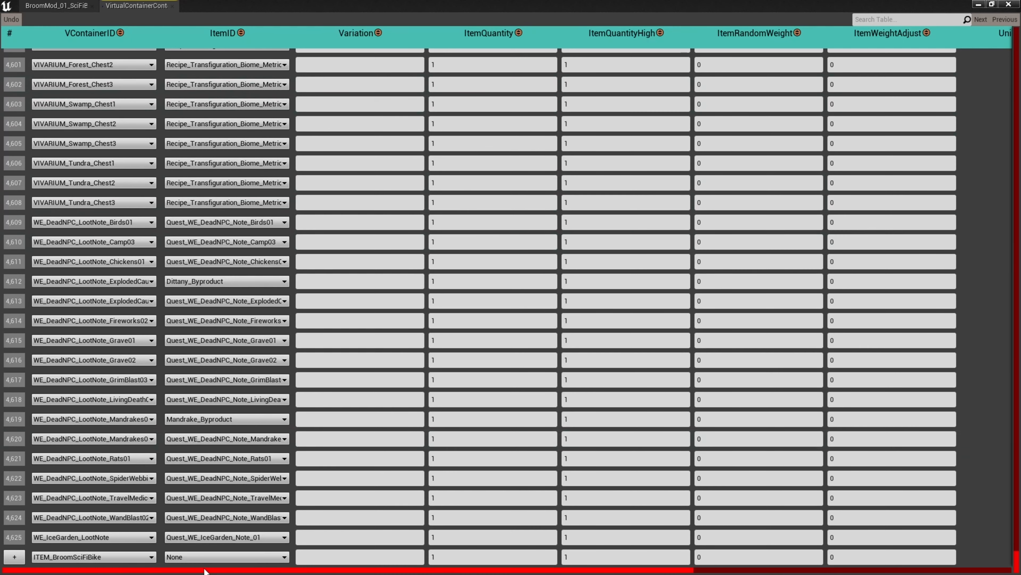
click(211, 558)
text(scifi)
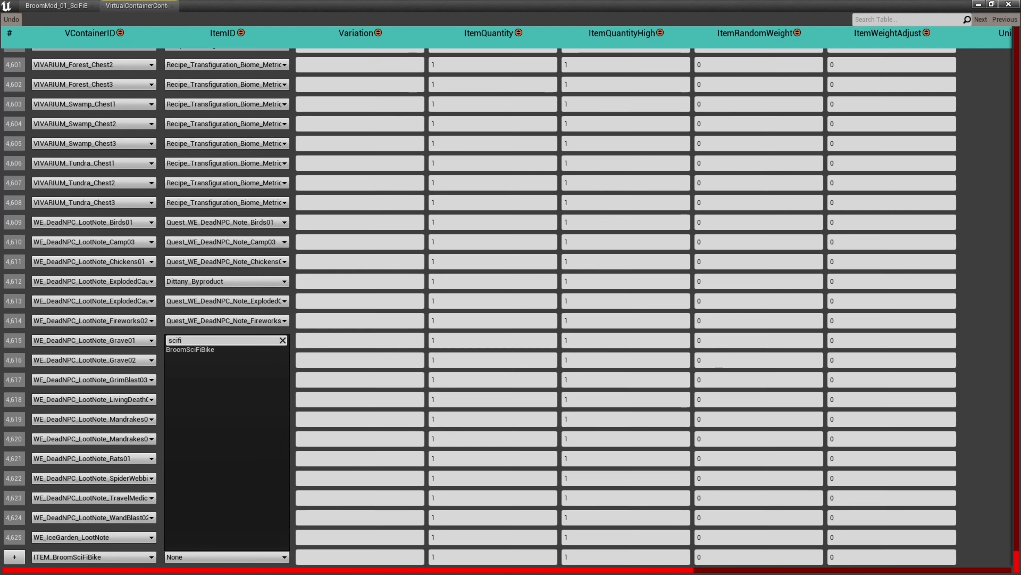
click(233, 349)
text(broom)
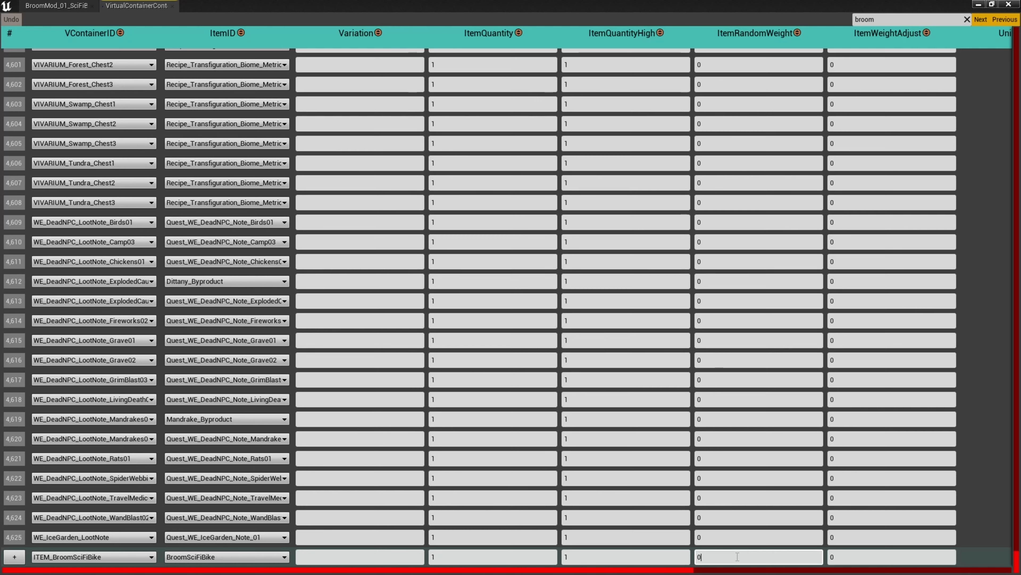
- Set the new row's ItemRandomWeight to 100, add the row to VirtualContainerContents, and close the table and the static table list
click(737, 557)
text(1)
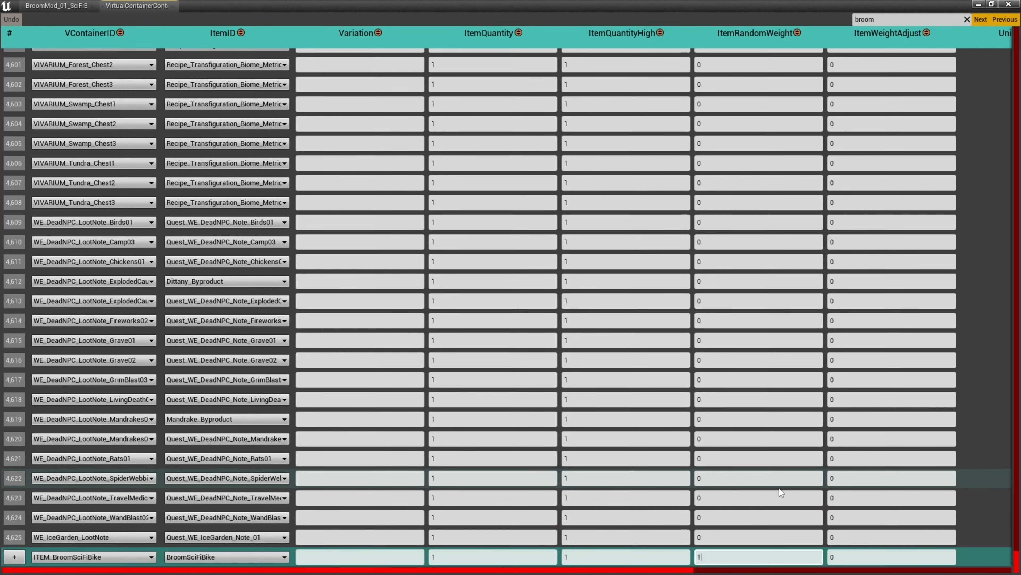
text(00)
key(Return)
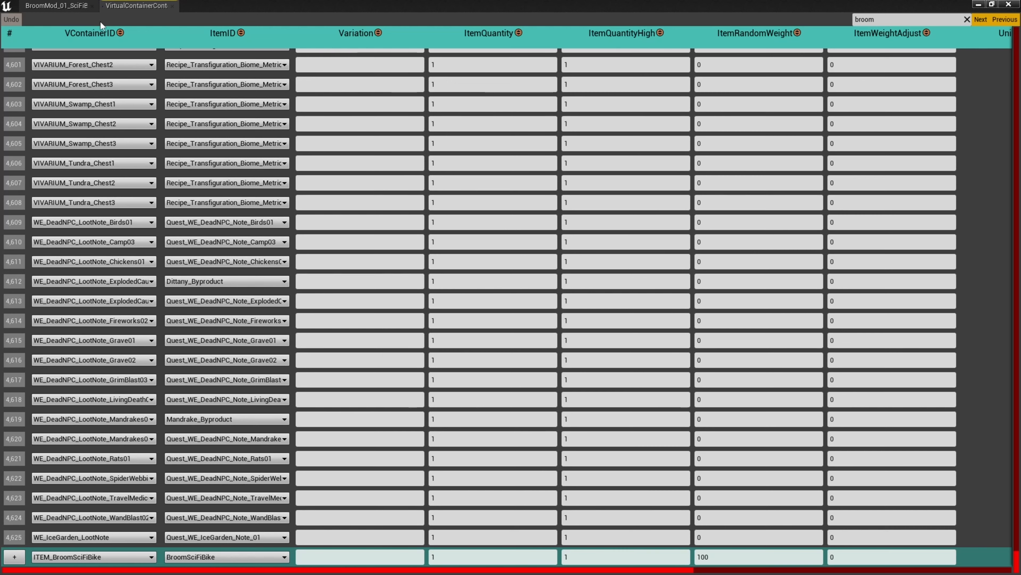
click(15, 557)
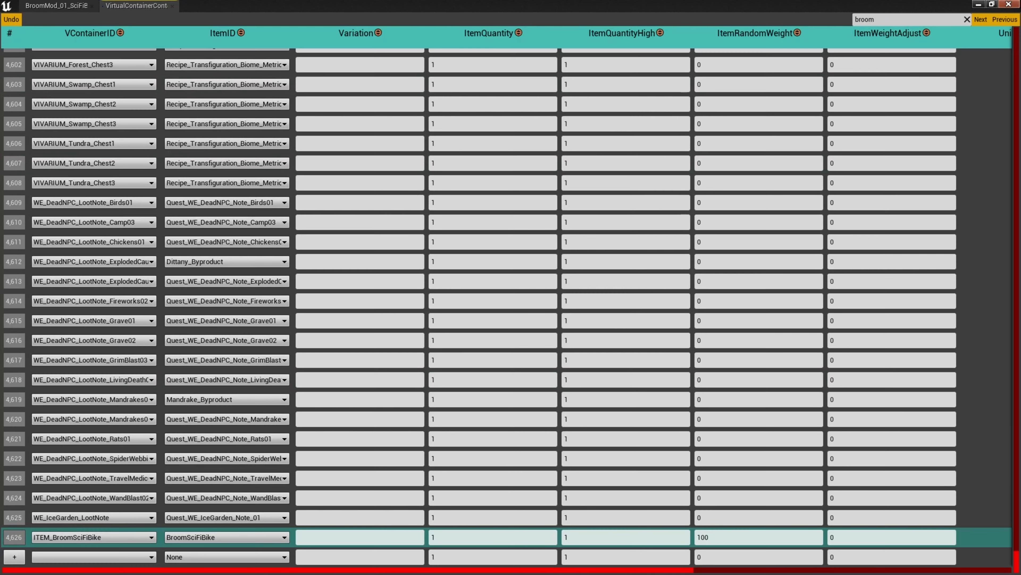
click(1015, 4)
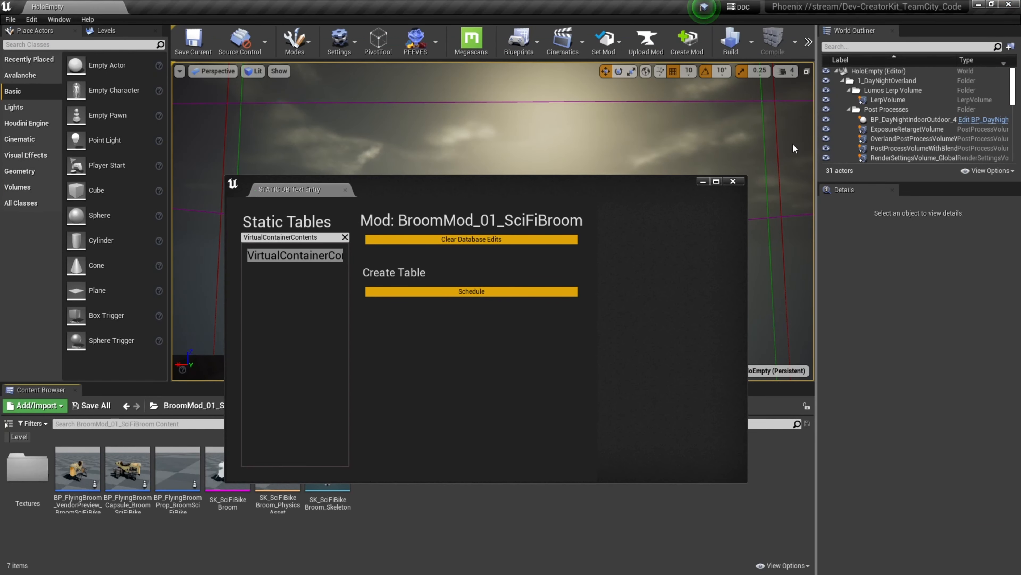
click(733, 182)
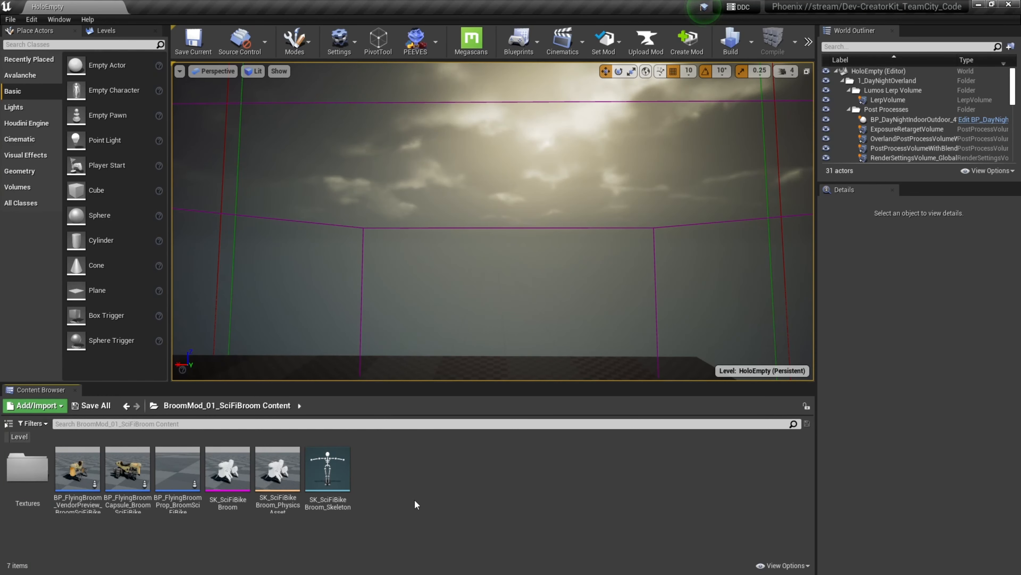
- Create a data table with the VendorBroomPreviewActor row structure in the mod's content folder and name it DT_VendorBroomPreviewActors
right_click(416, 504)
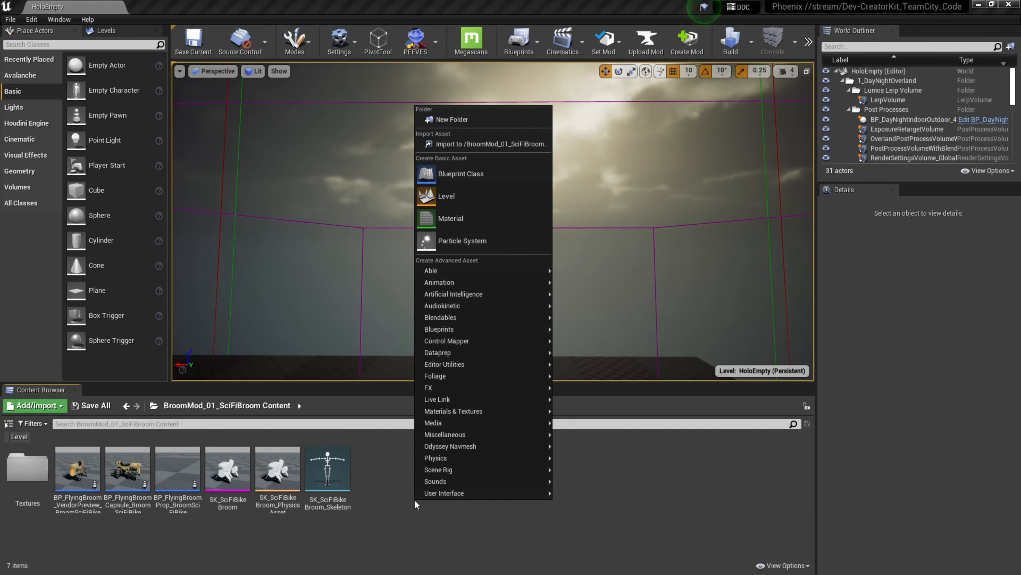
mouse_move(502, 433)
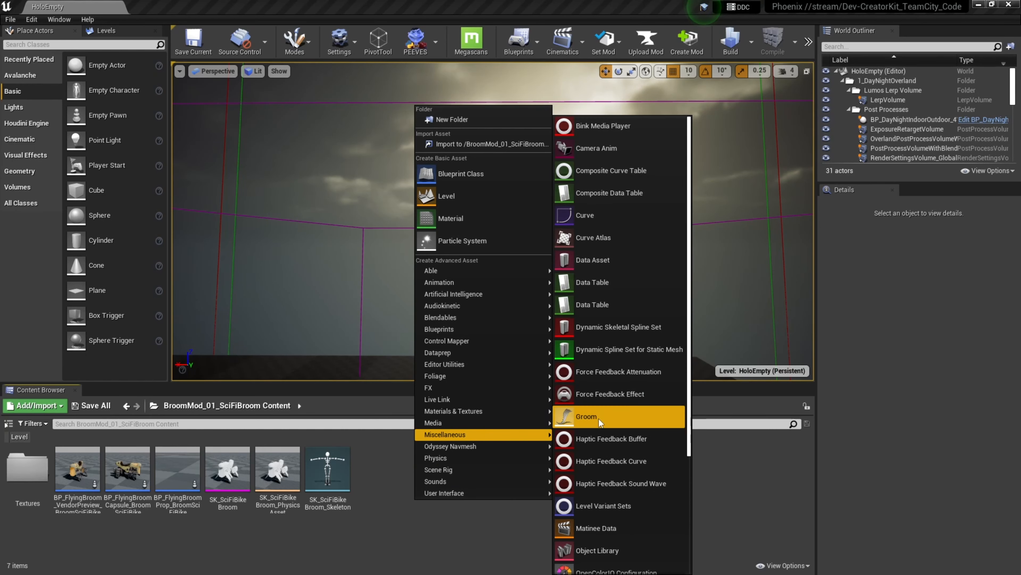
click(616, 288)
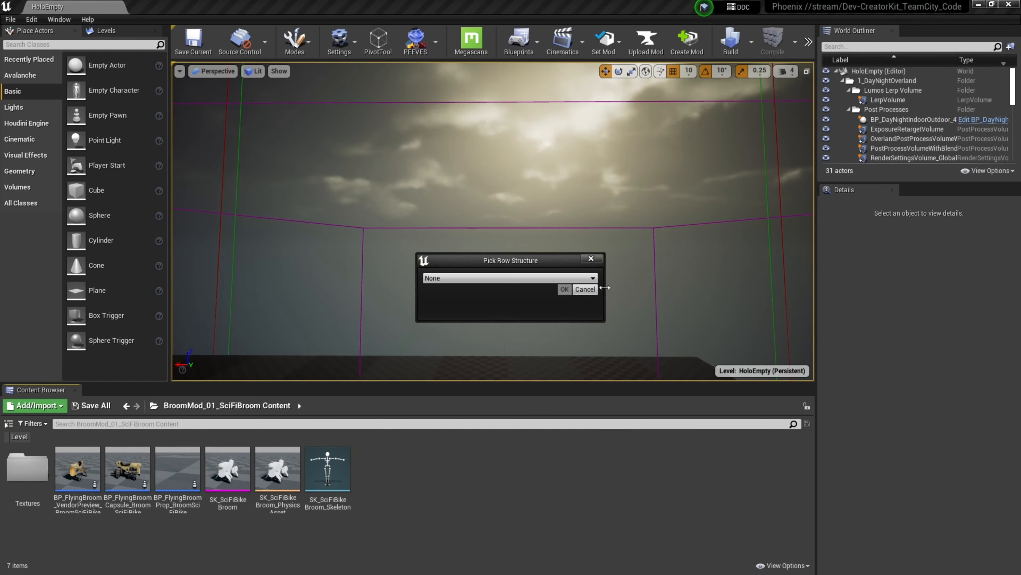
click(465, 281)
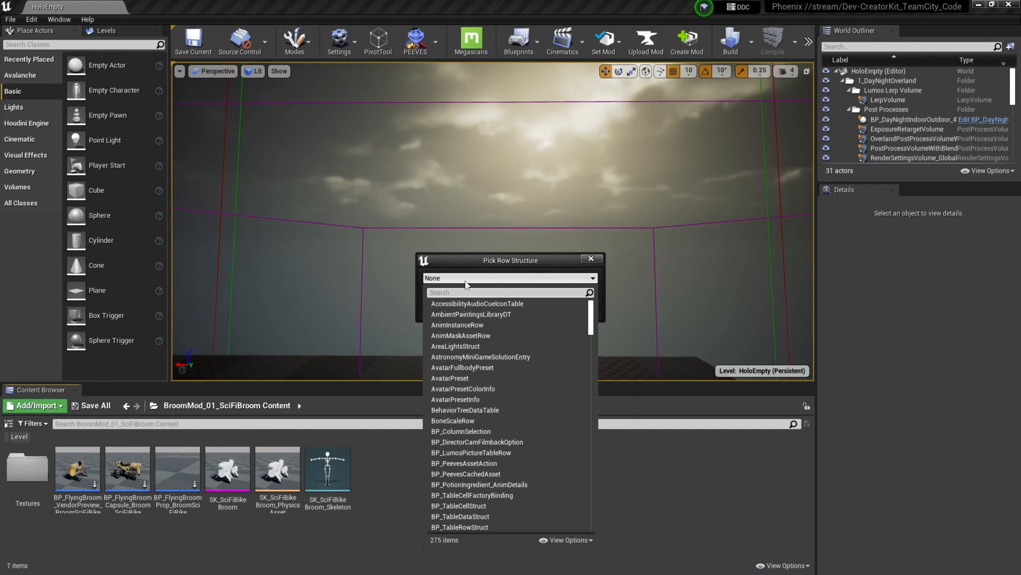
text(vendor)
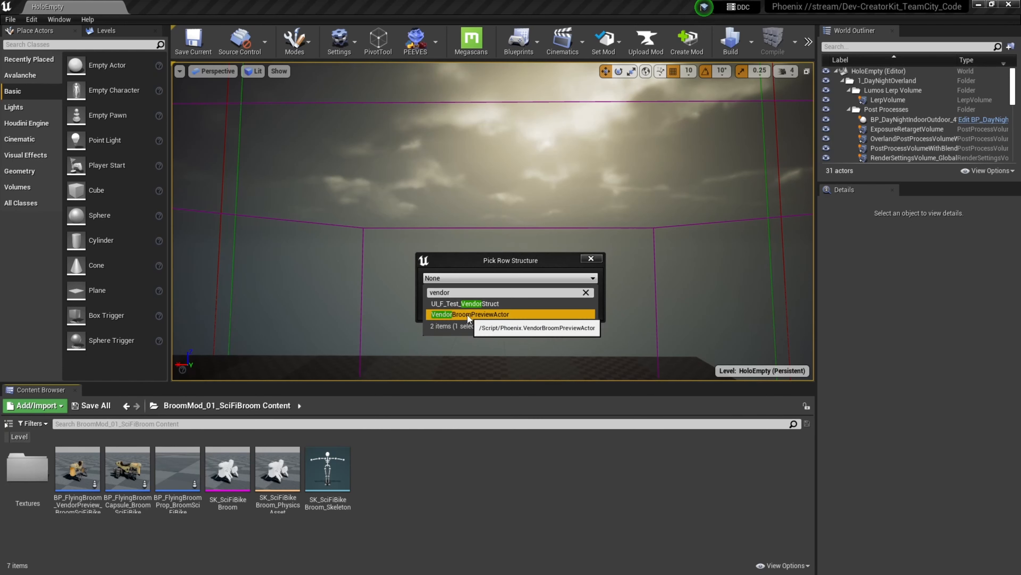
click(468, 314)
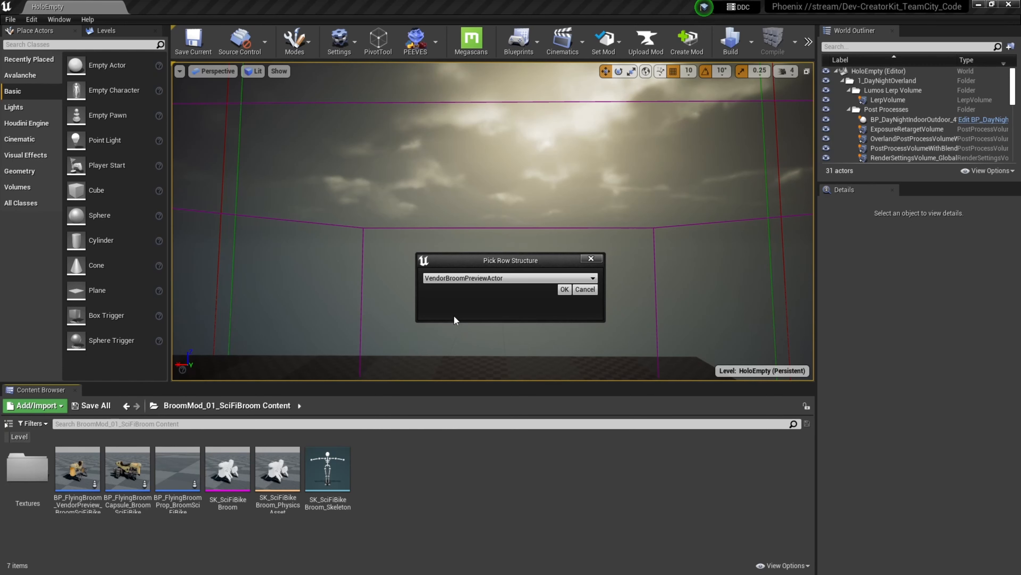
click(563, 290)
text(PreviewActors)
key(Return)
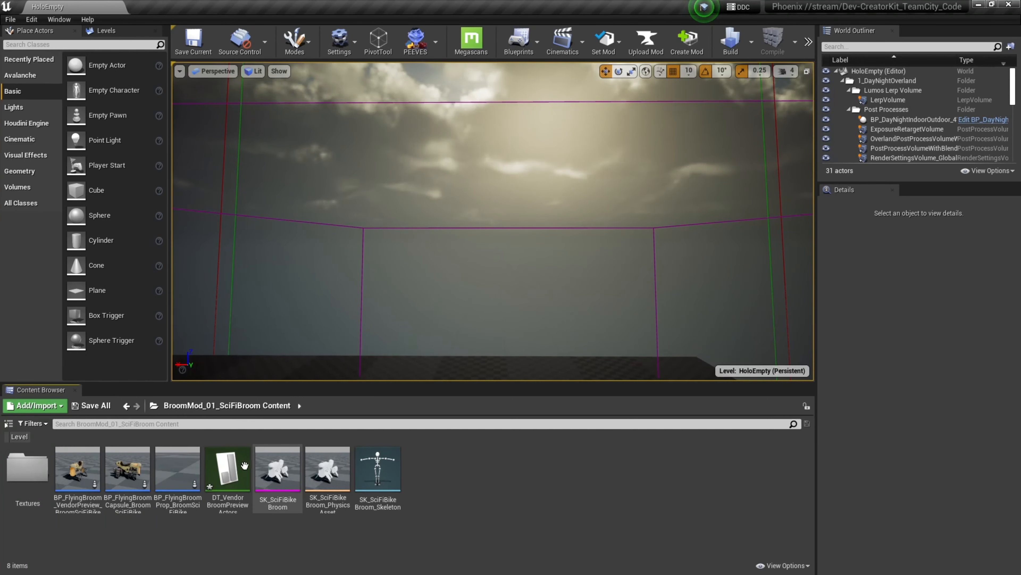
click(244, 536)
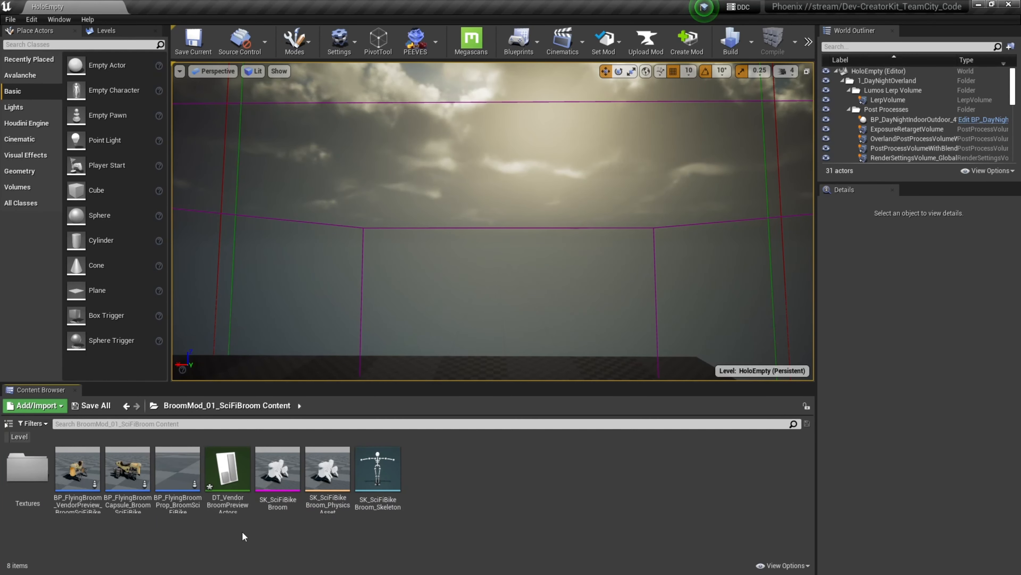
- Add a row named BroomSciFiBike to DT_VendorBroomPreviewActors and set its Broom Preview Class to BP_FlyingBroom_VendorPreview_BroomSciFiBike
double_click(238, 484)
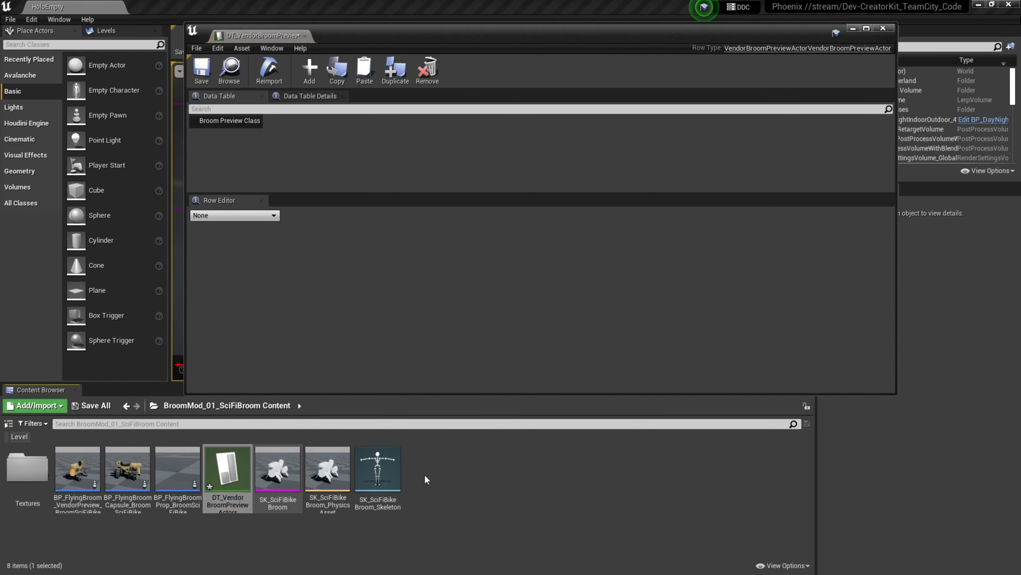
click(312, 74)
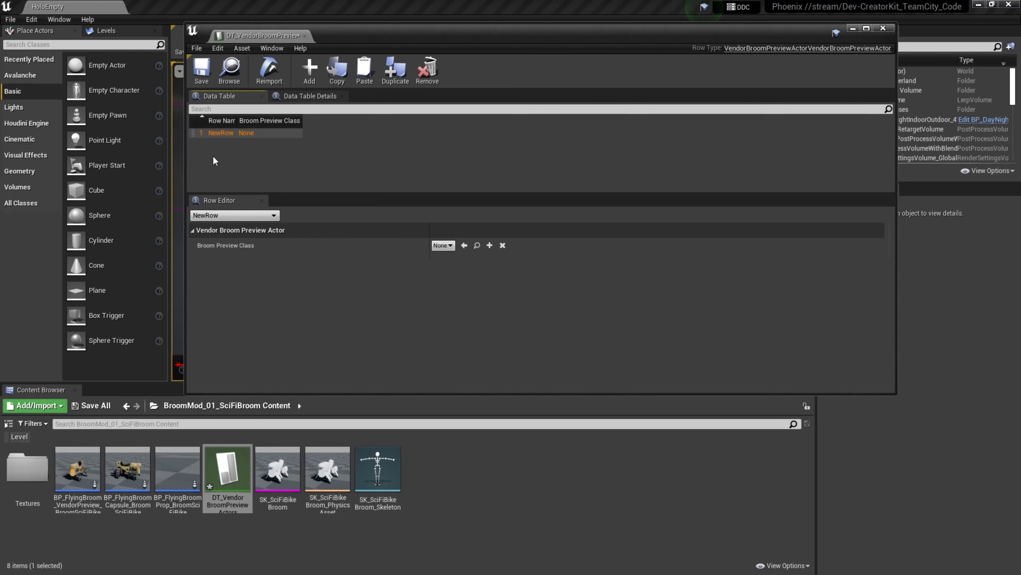
click(240, 160)
double_click(224, 133)
key(ctrl+v)
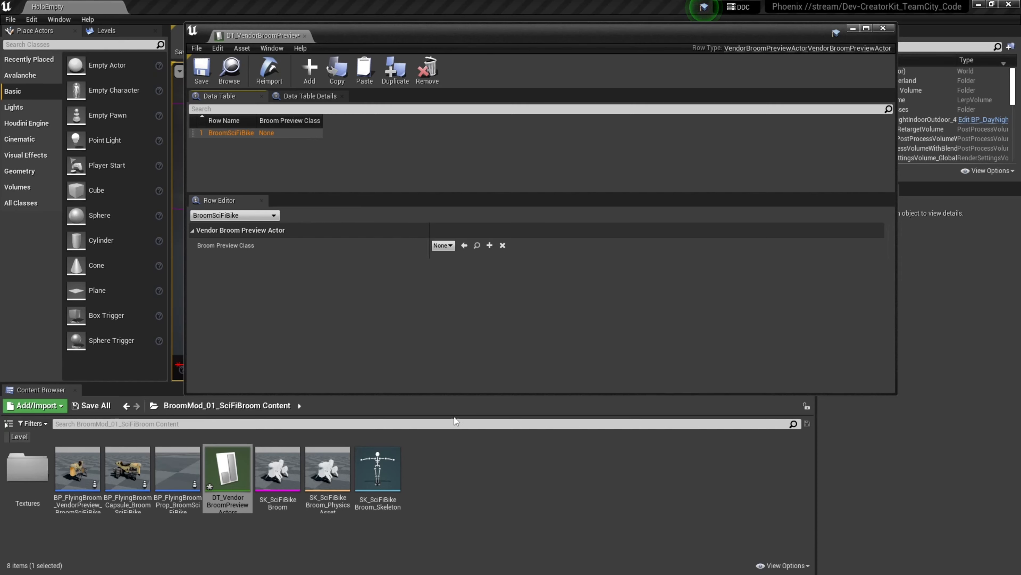
click(78, 469)
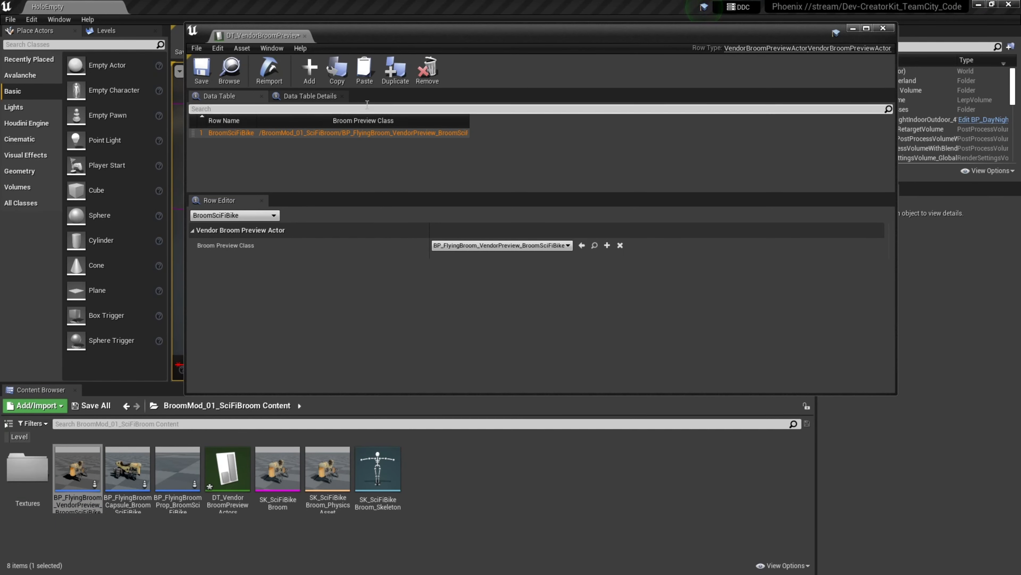
- Add and delete an extra blank row in DT_VendorBroomPreviewActors, and save and close the table
click(309, 71)
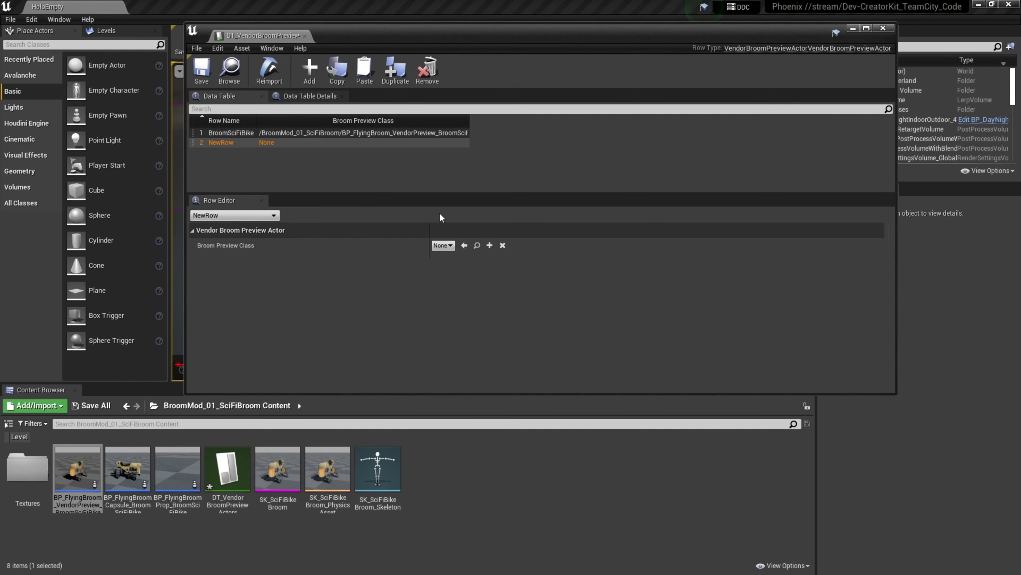
key(Delete)
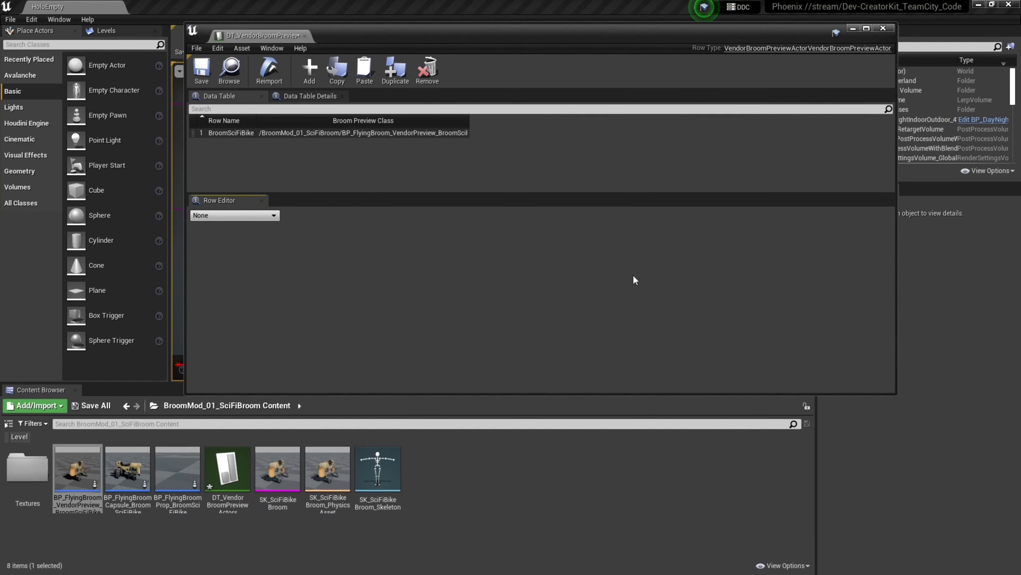
click(201, 70)
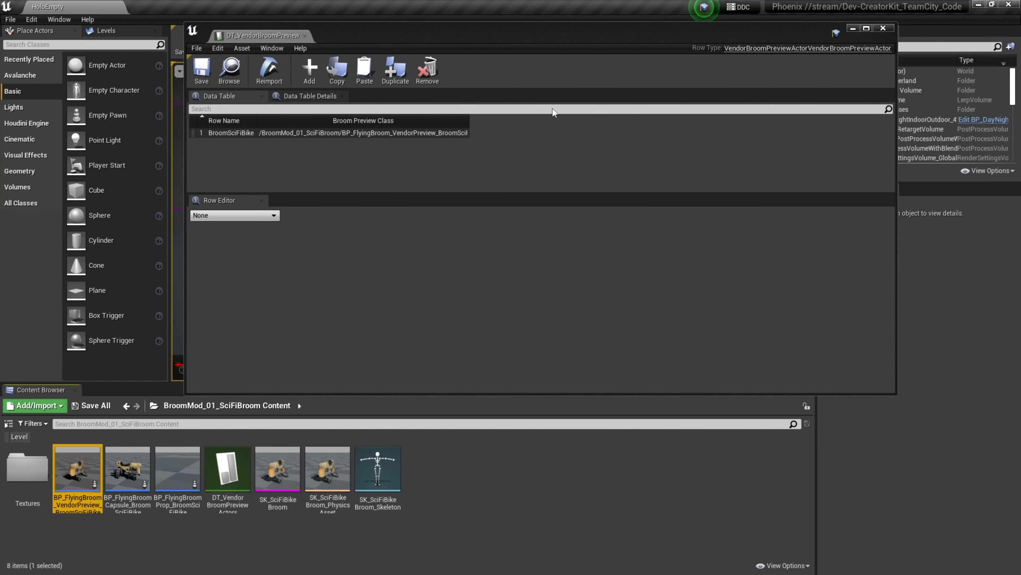
click(883, 28)
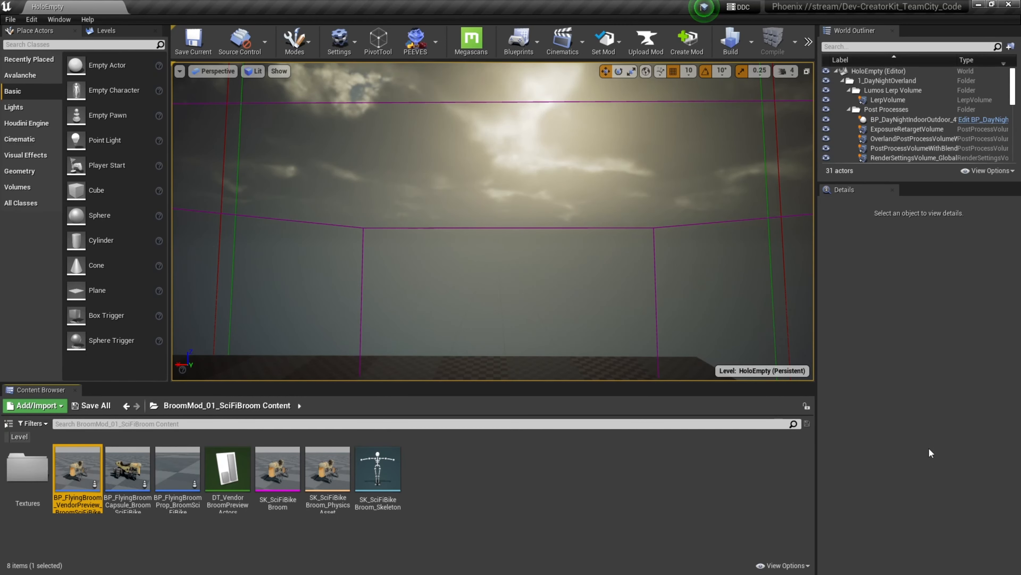
click(715, 480)
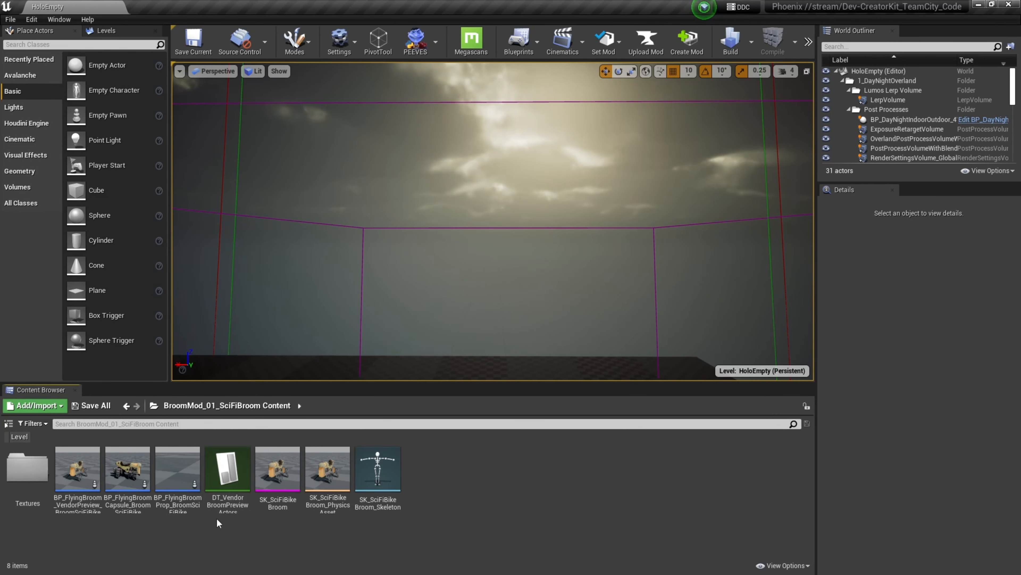
- Create a Blueprint class with ModMutator as its parent in the mod's content folder and name it BP_ModMutator
right_click(460, 483)
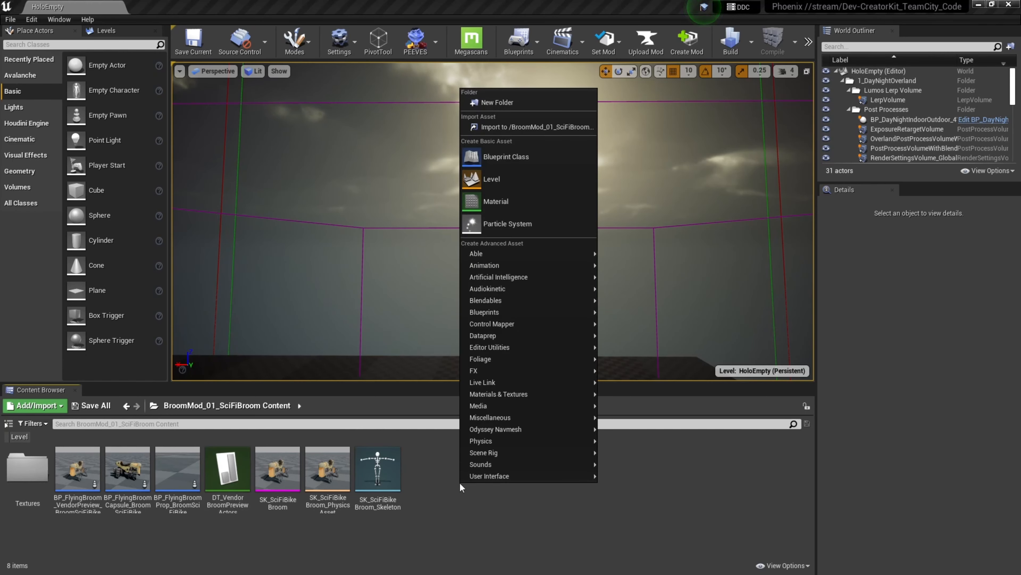
click(479, 161)
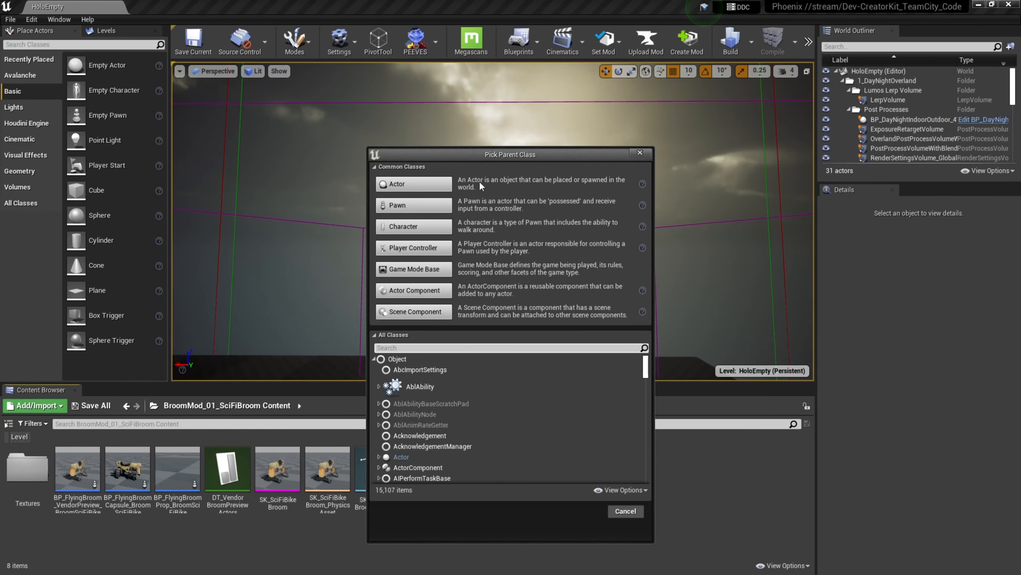
text(mod)
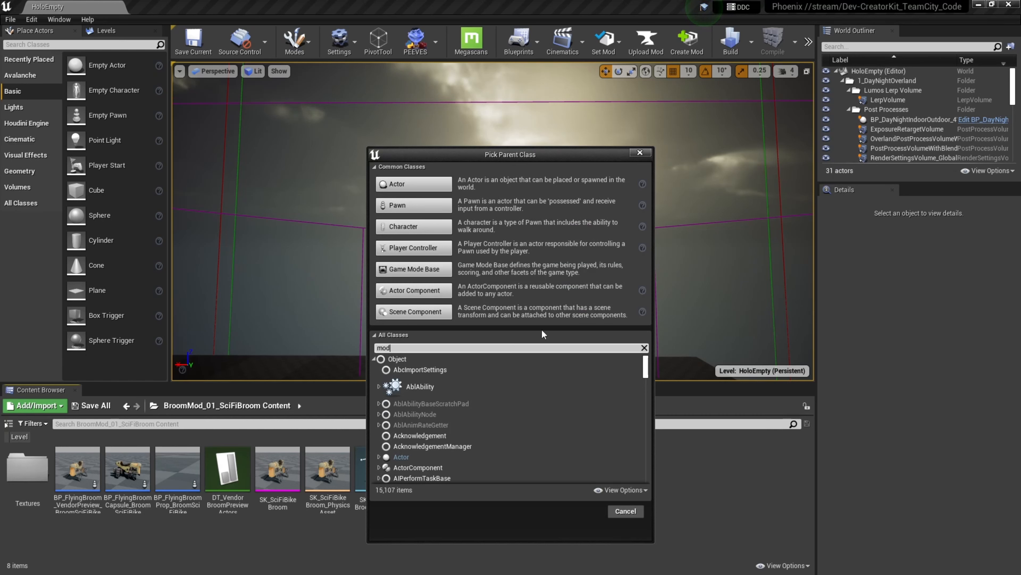
text( mutator)
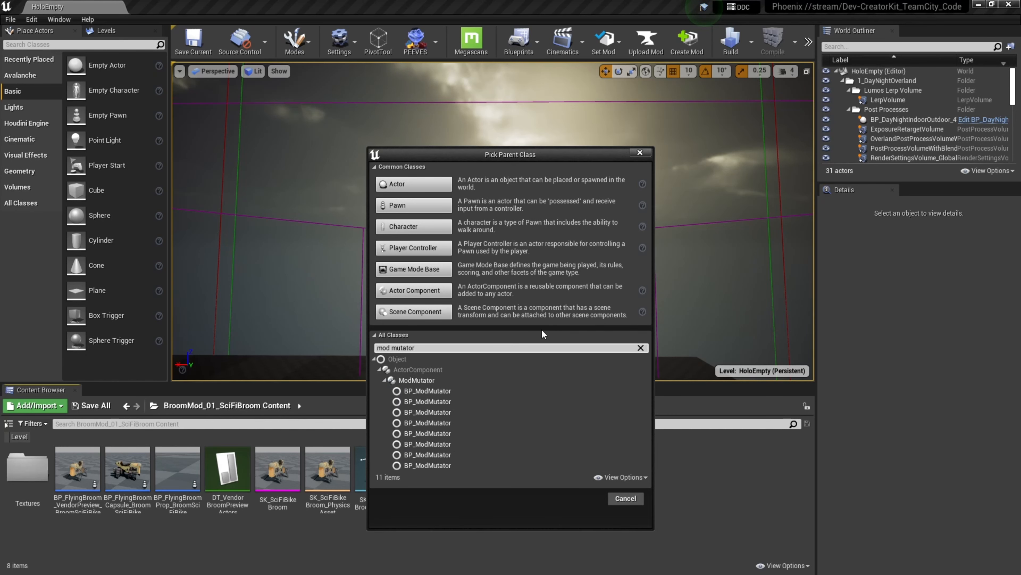
click(443, 379)
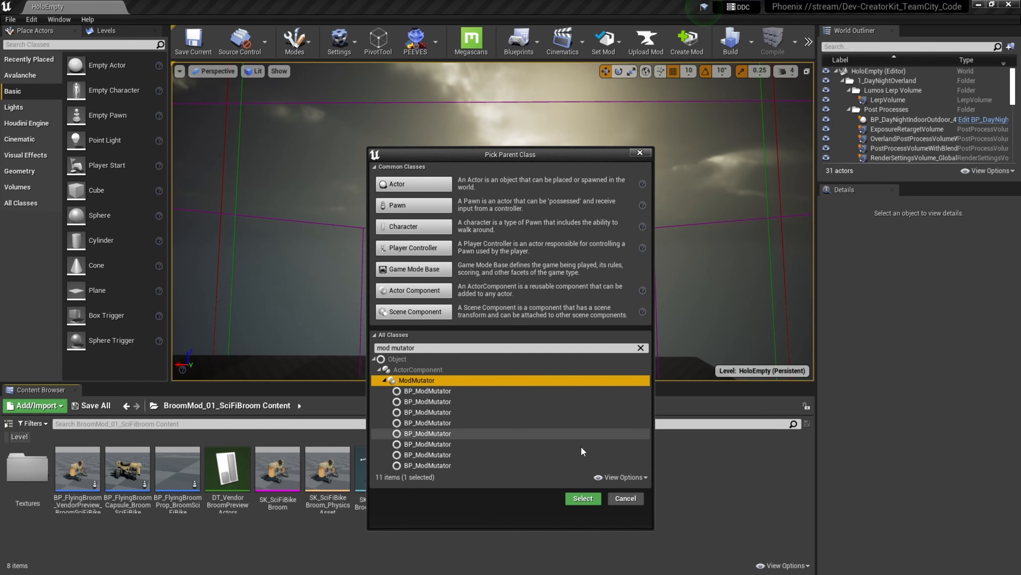
click(581, 497)
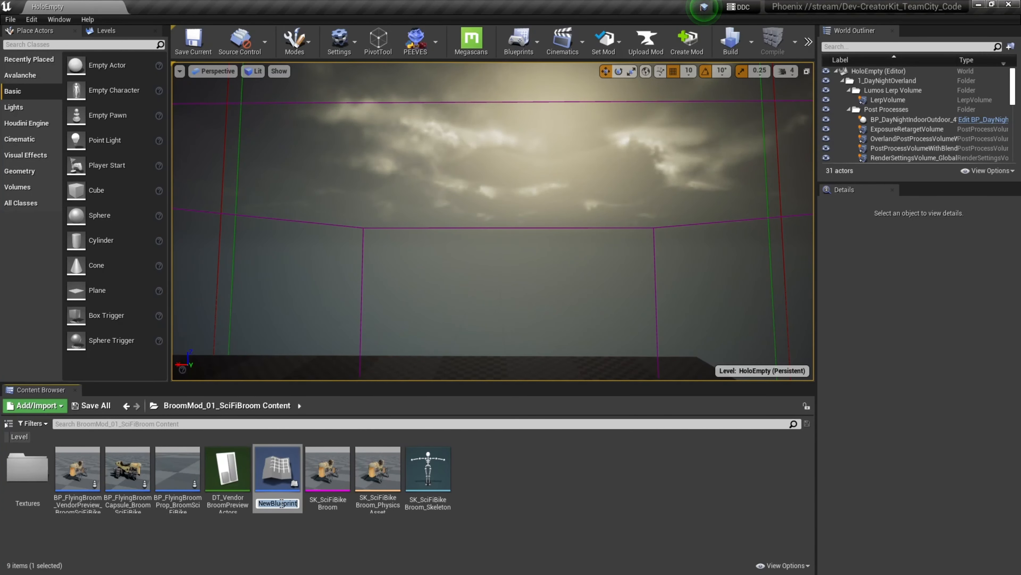
text(BP_ModMutator)
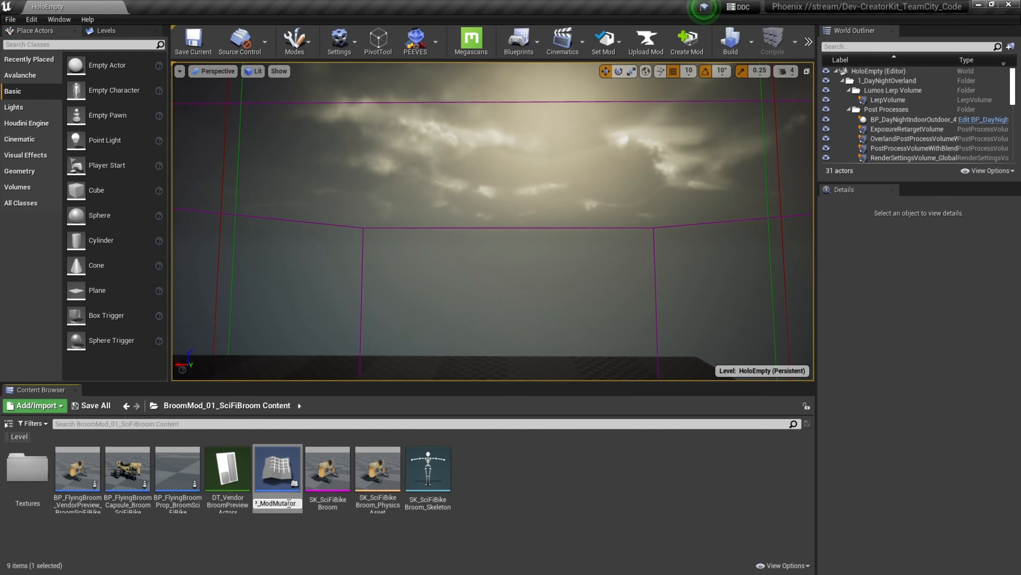
key(Return)
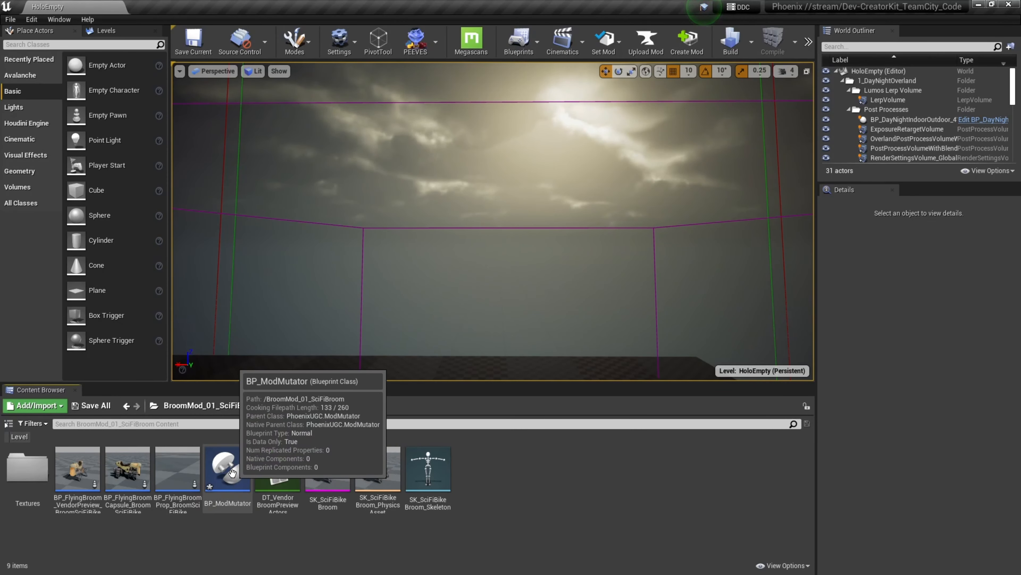
- In BP_ModMutator, add a data table extension element and assign DT_VendorBroomPreviewActors as its additional data table
double_click(232, 472)
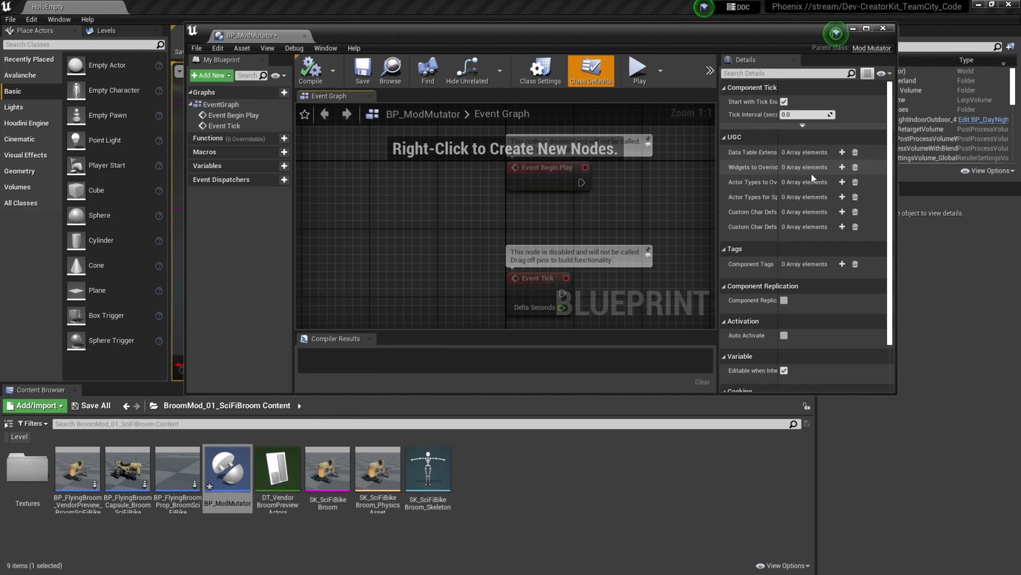
click(842, 152)
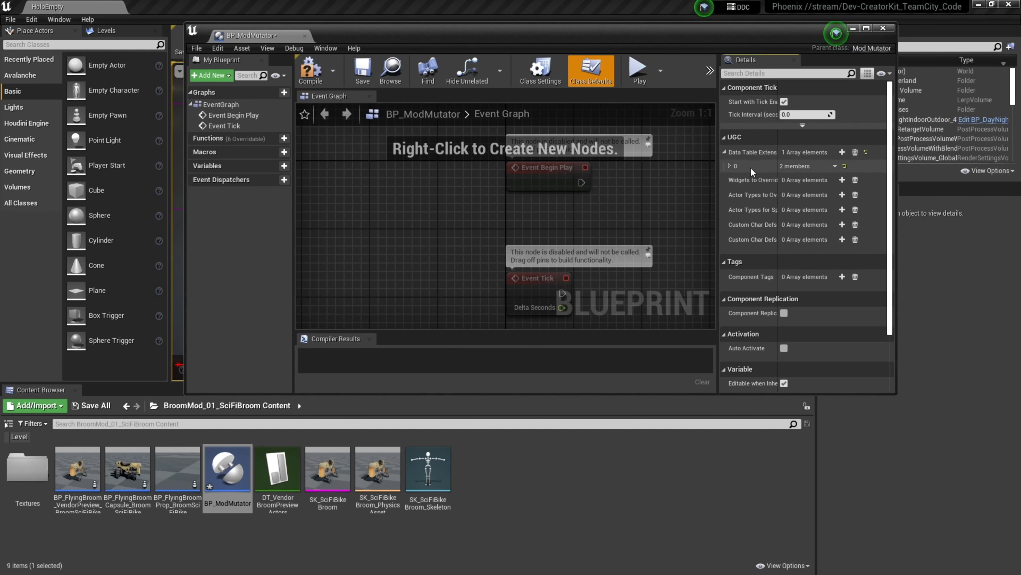
click(730, 166)
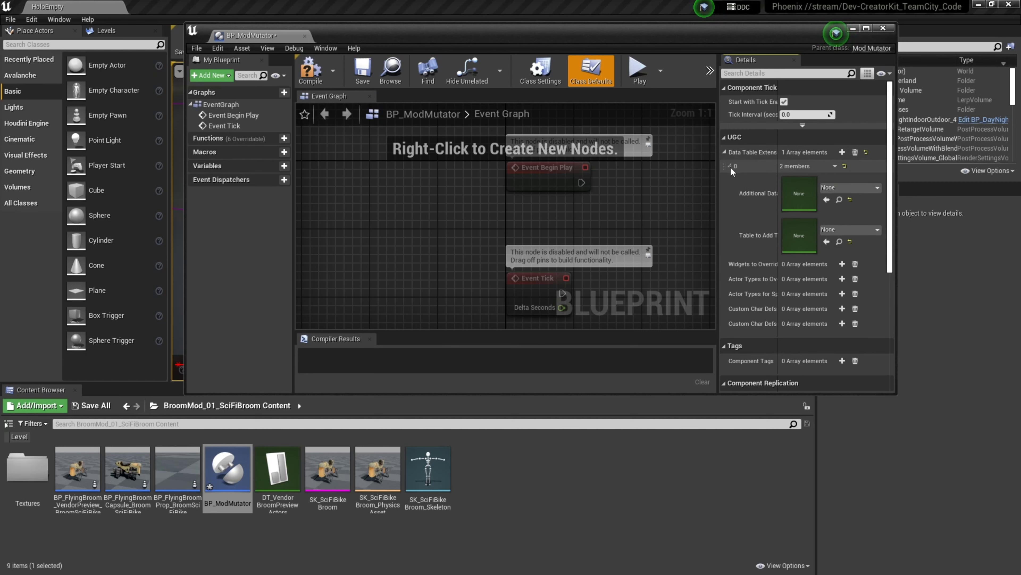
drag(277, 469, 799, 193)
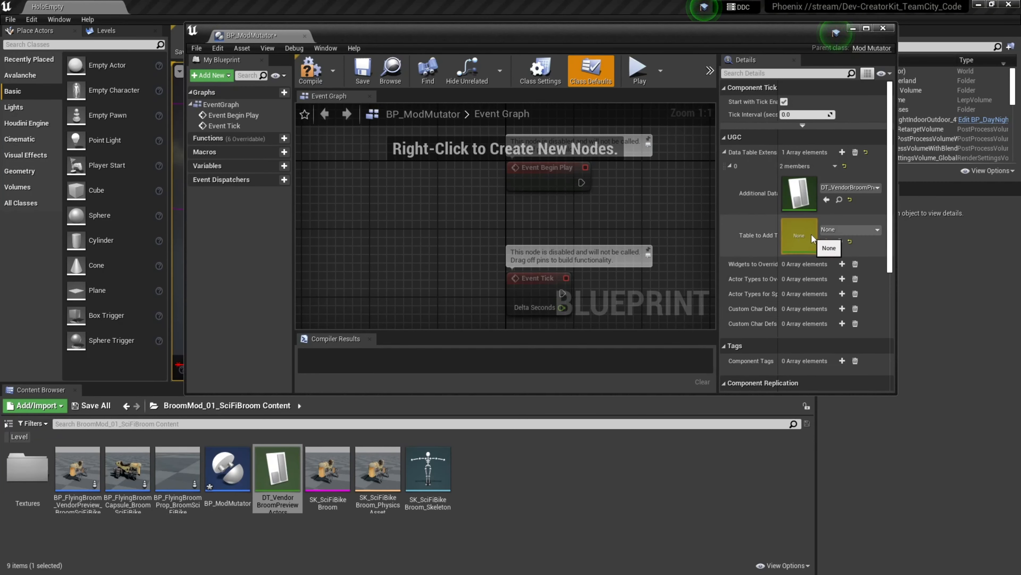
- Set the extension's table to add to as UI_DT_VendorBroomPreviewActors, and compile and save BP_ModMutator
click(838, 230)
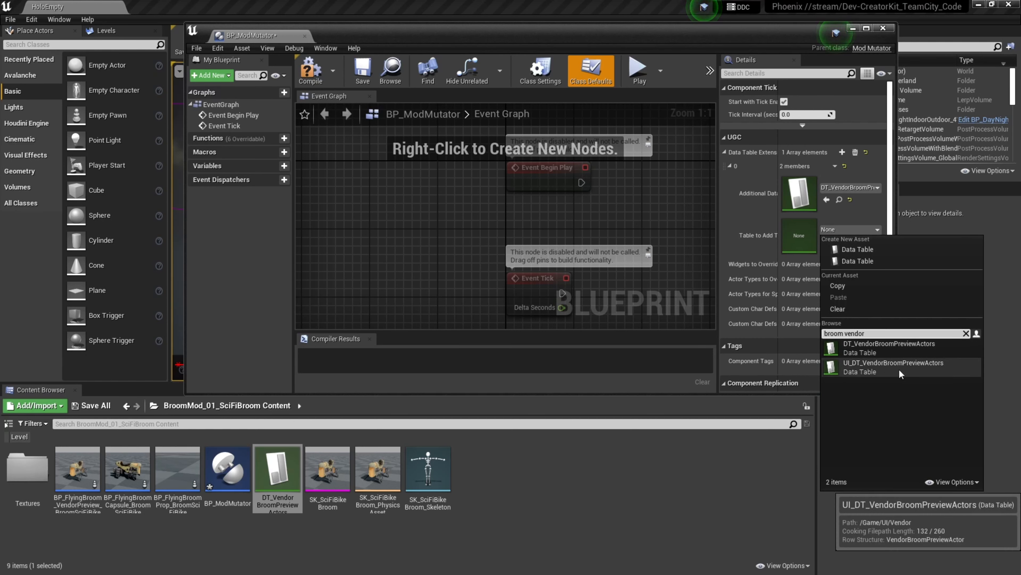
click(914, 372)
key(ctrl+s)
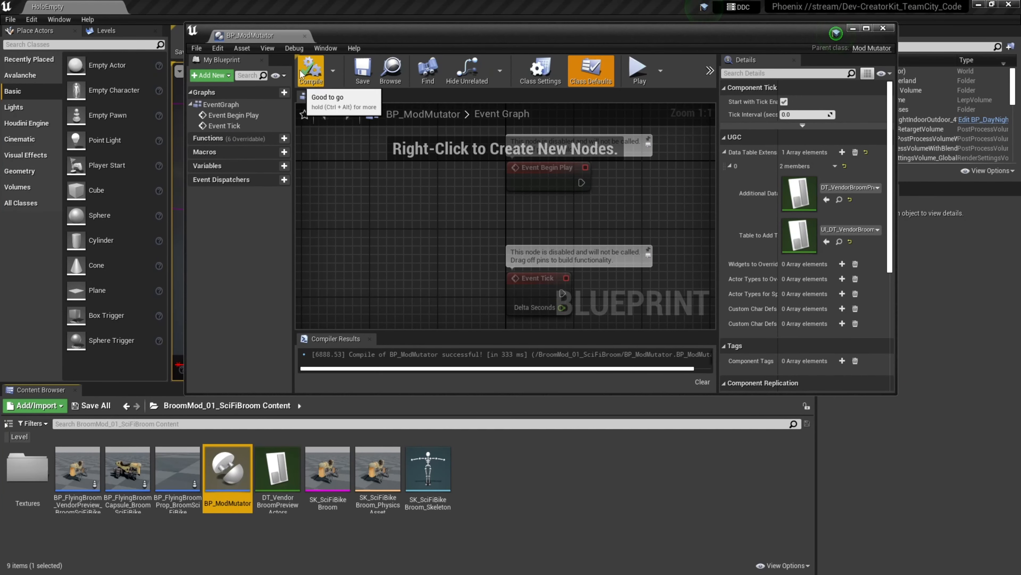
click(311, 71)
- Examine the stock broom icon texture UI_T_Item_BroomWildFire and the mod's own icon texture UI_T_SciFiBikeBroom
click(512, 5)
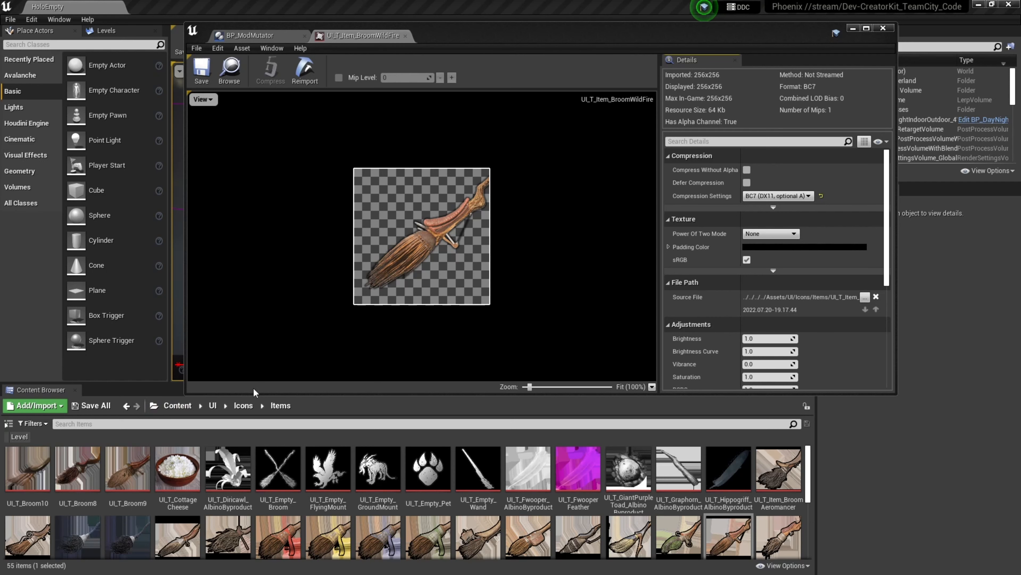
scroll(355, 450, down, 2)
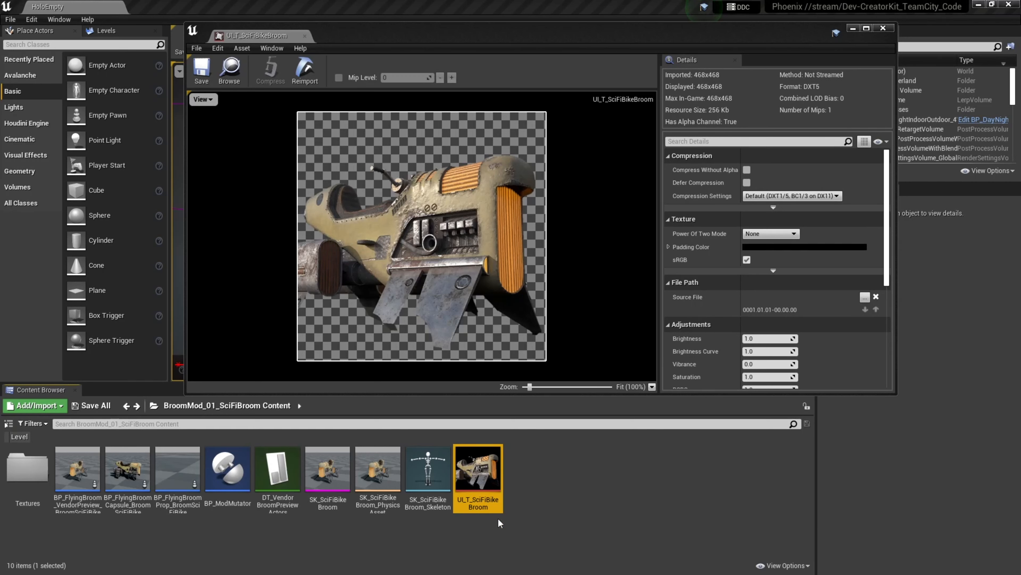
mouse_move(462, 506)
click(610, 510)
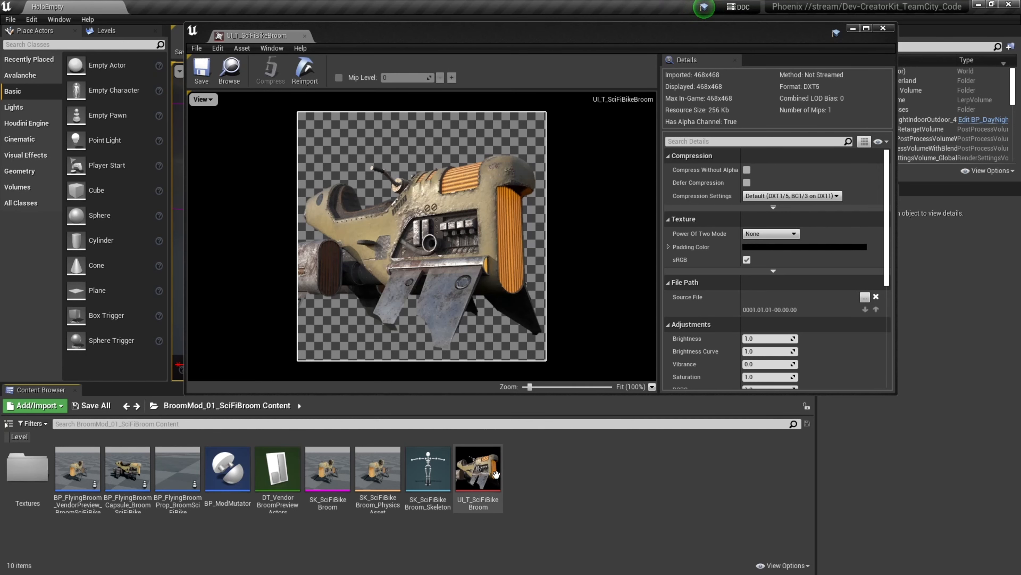
mouse_move(482, 483)
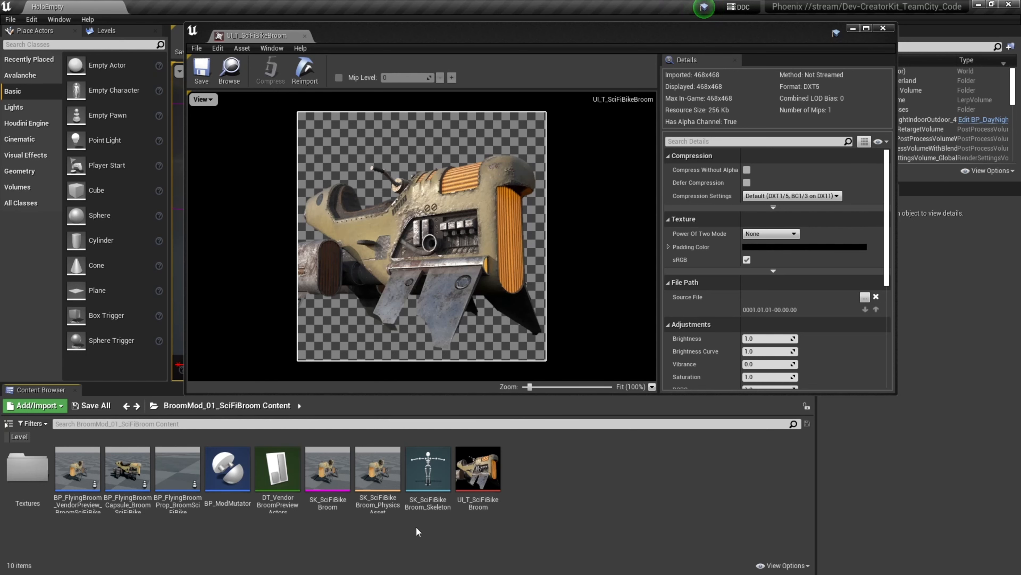
- Create a data table with the IconInfo row structure in the mod's content folder and name it DT_IconInfo
right_click(525, 476)
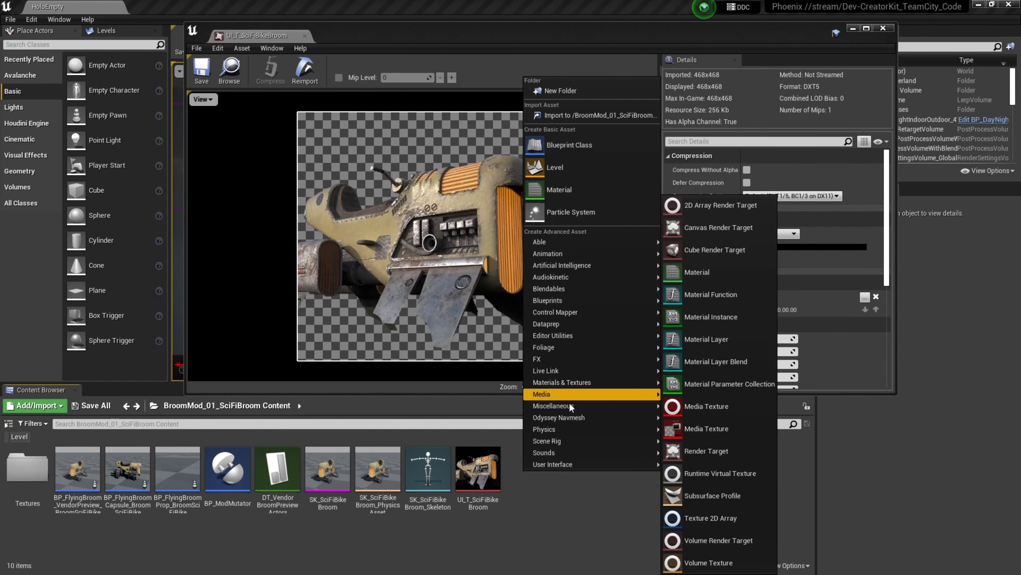
mouse_move(570, 407)
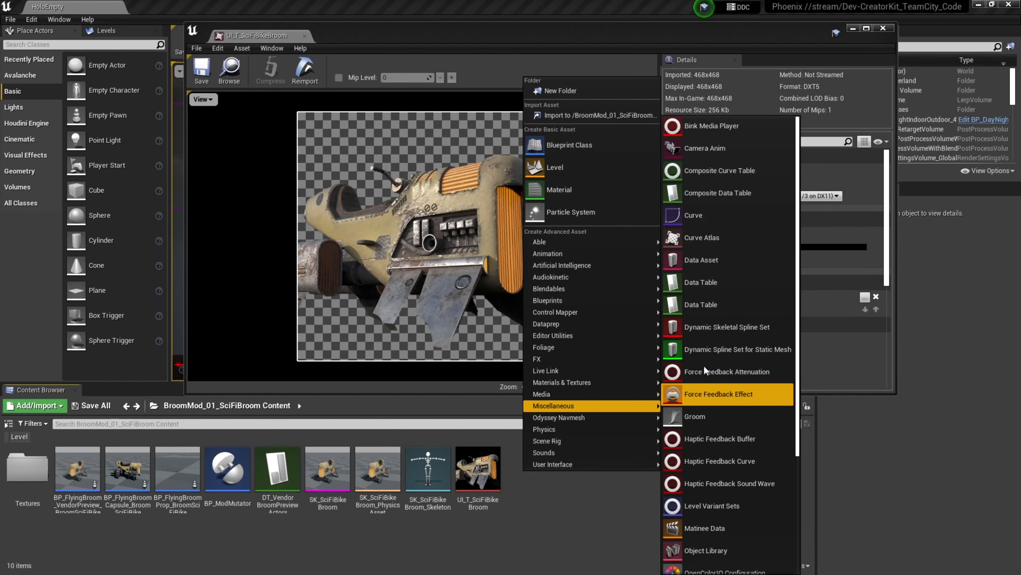
click(721, 284)
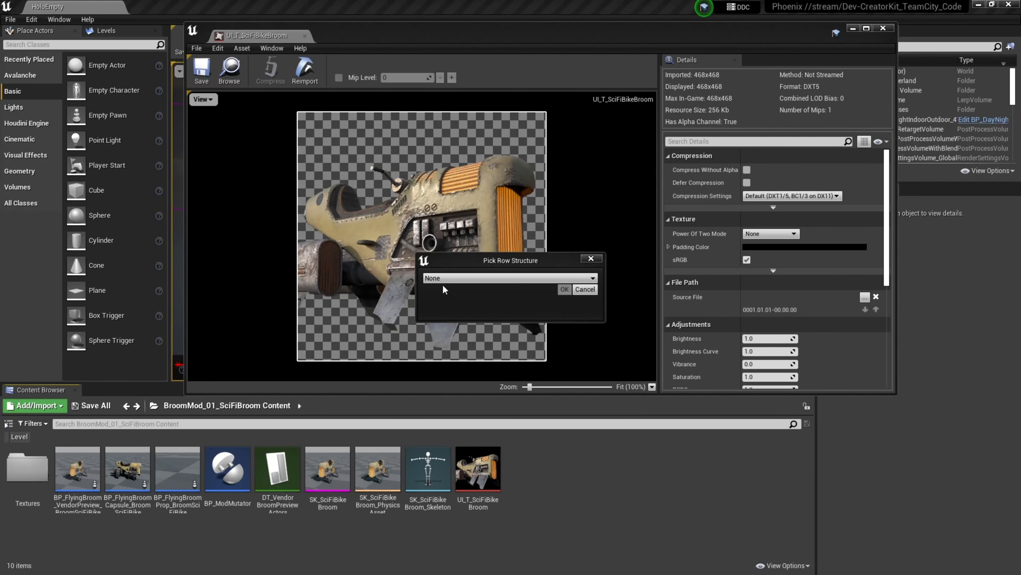
click(447, 279)
text(icon)
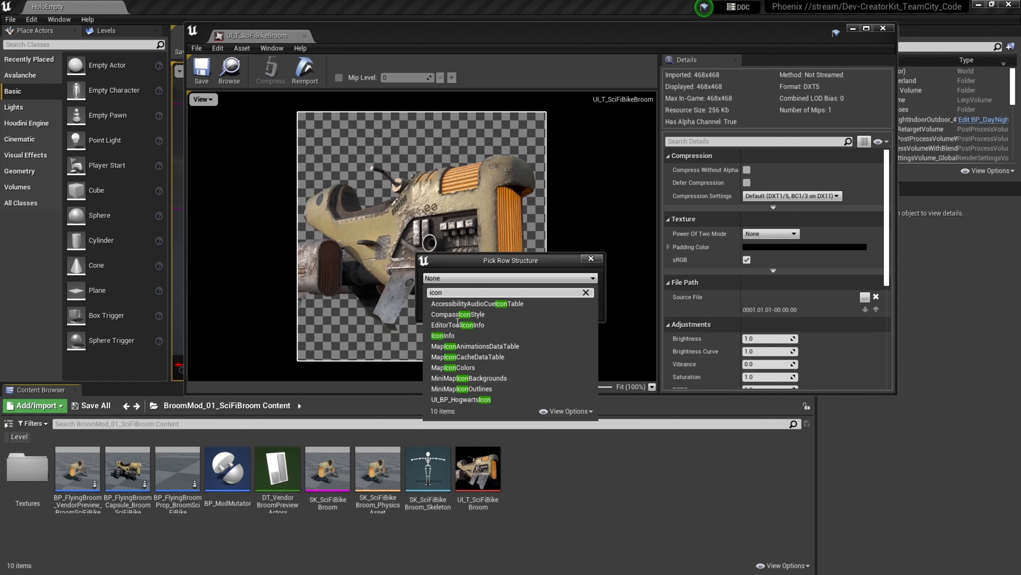
click(479, 337)
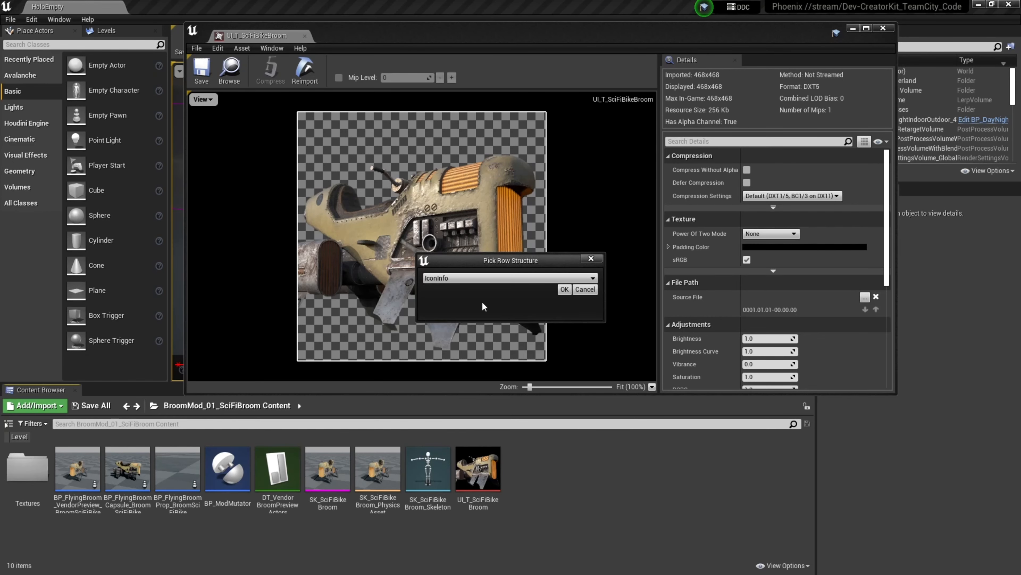
click(564, 290)
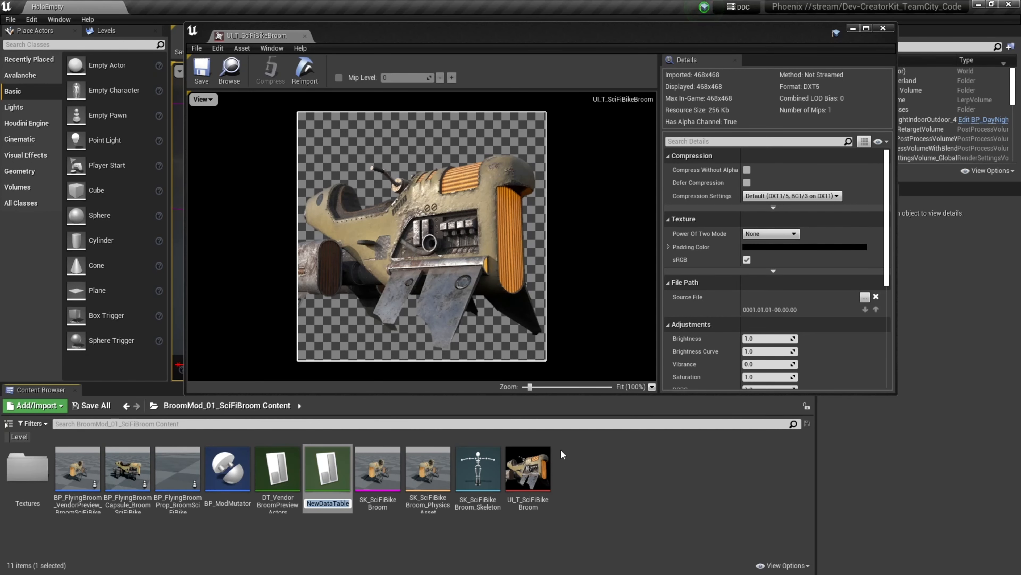
text(DT_IconInfo)
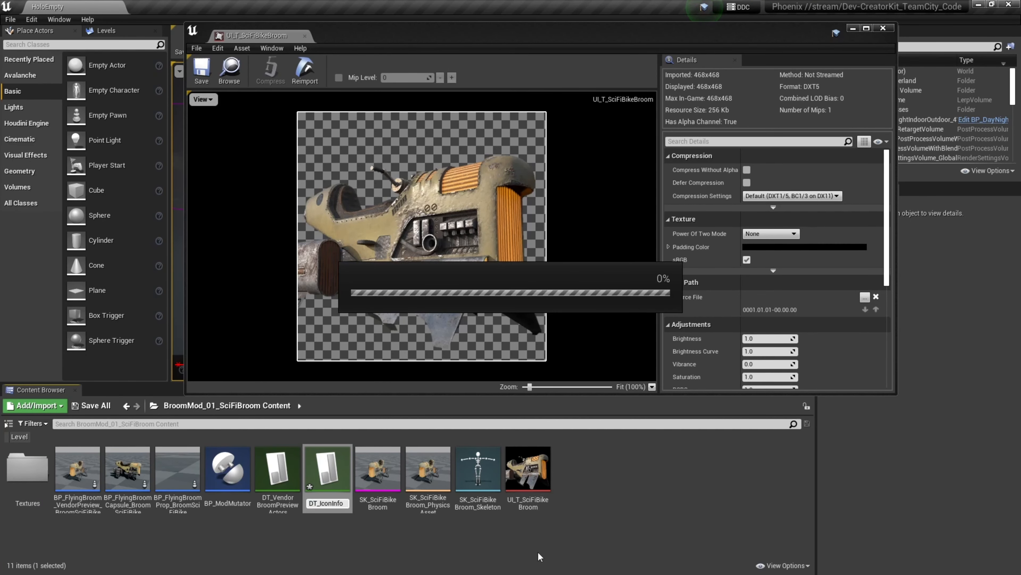
click(538, 553)
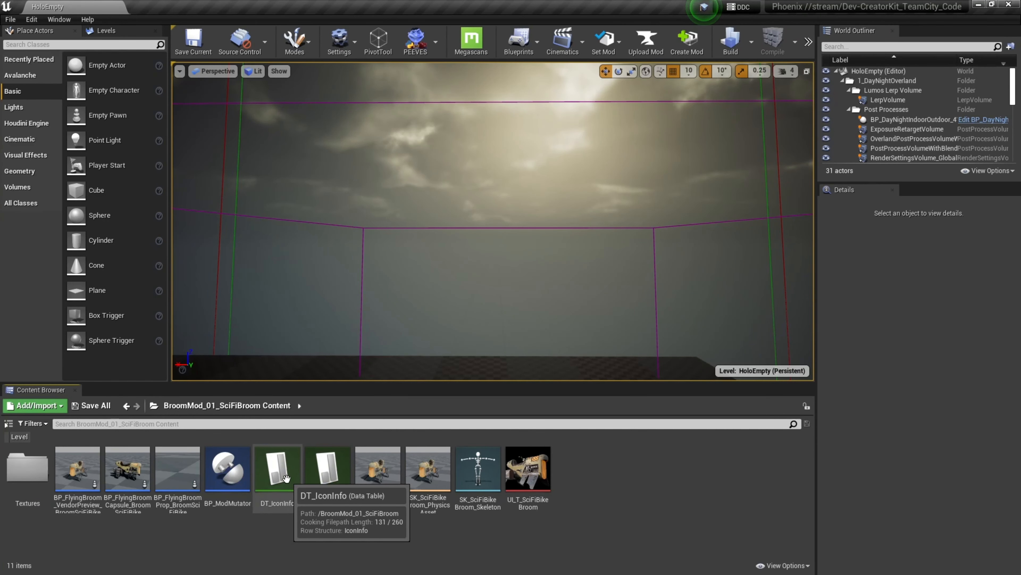
- Open DT_IconInfo, add a row and name it BroomSciFiBike
double_click(286, 478)
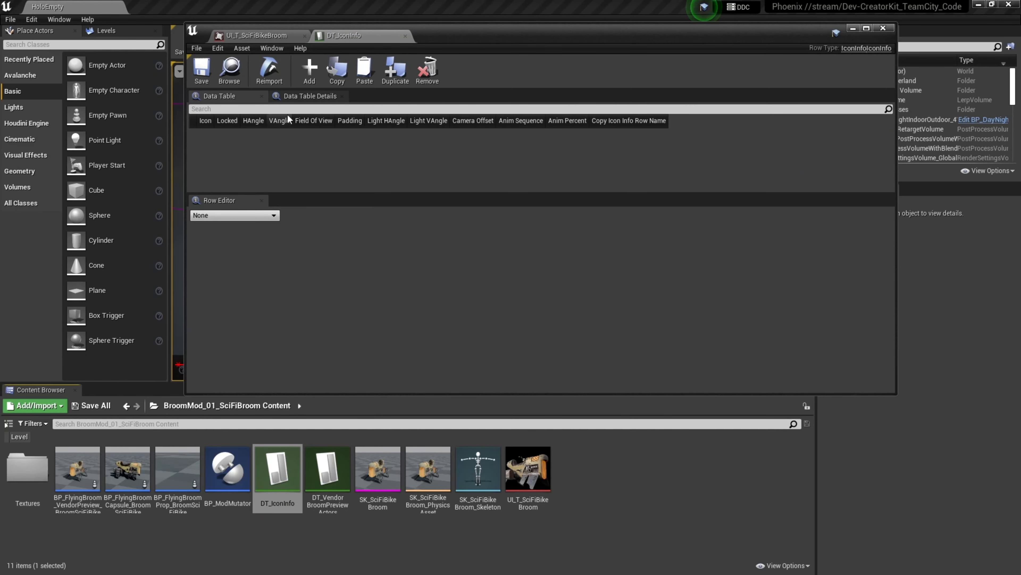
click(309, 69)
click(247, 170)
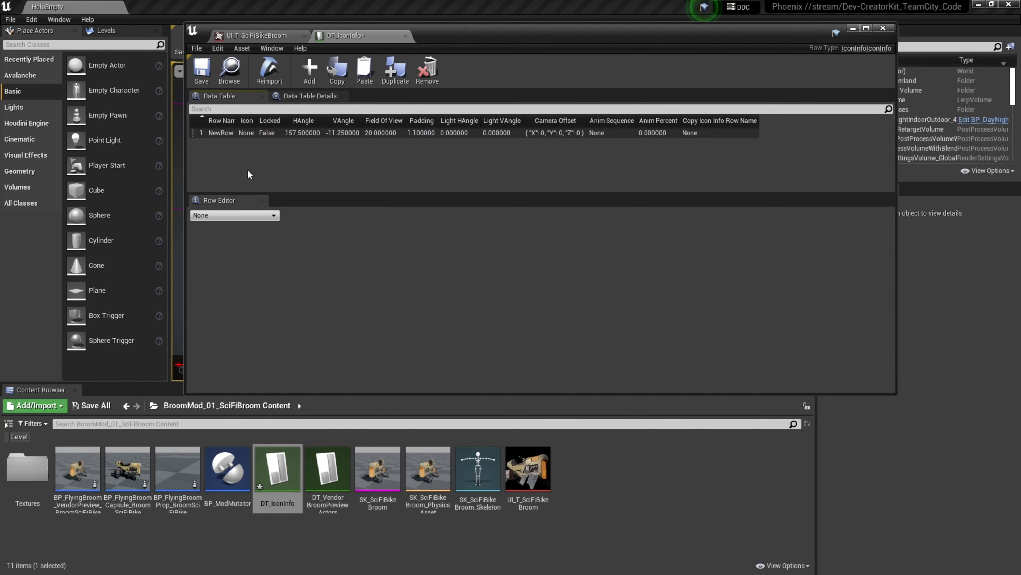
double_click(222, 134)
text(BroomSciFiBike)
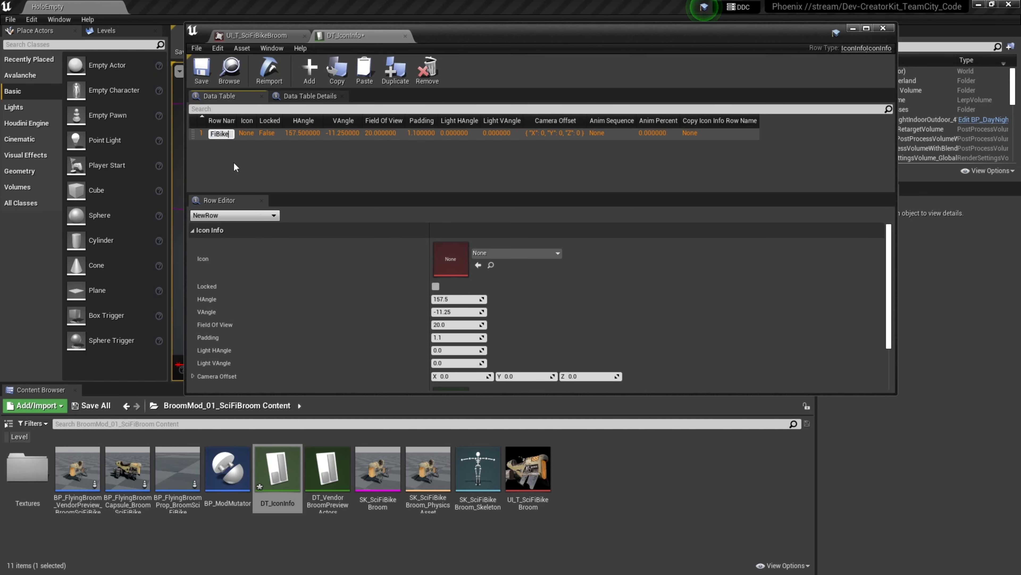
key(Return)
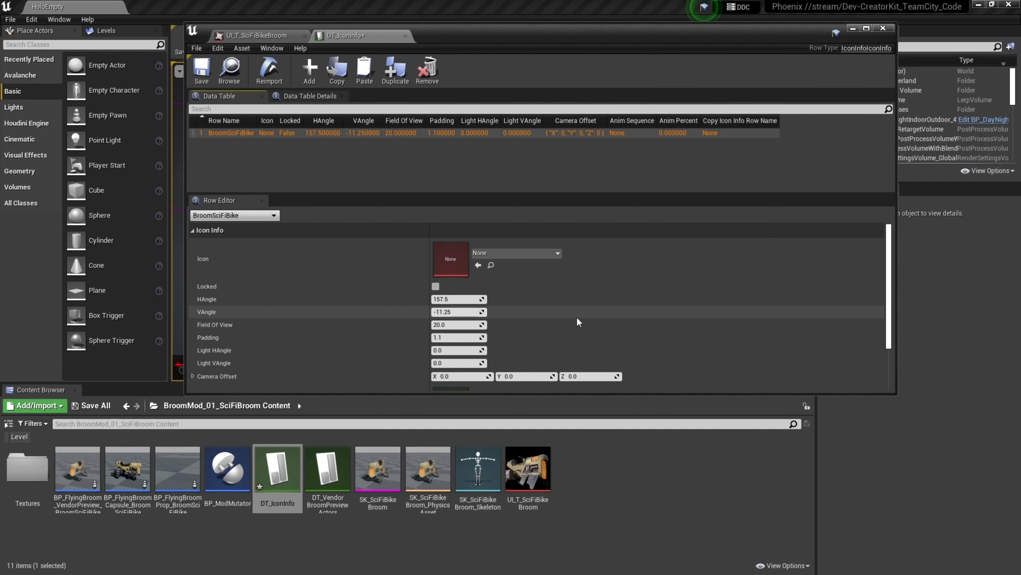
- Assign UI_T_SciFiBikeBroom as the icon of the BroomSciFiBike row, save DT_IconInfo and minimize its editor window
click(537, 476)
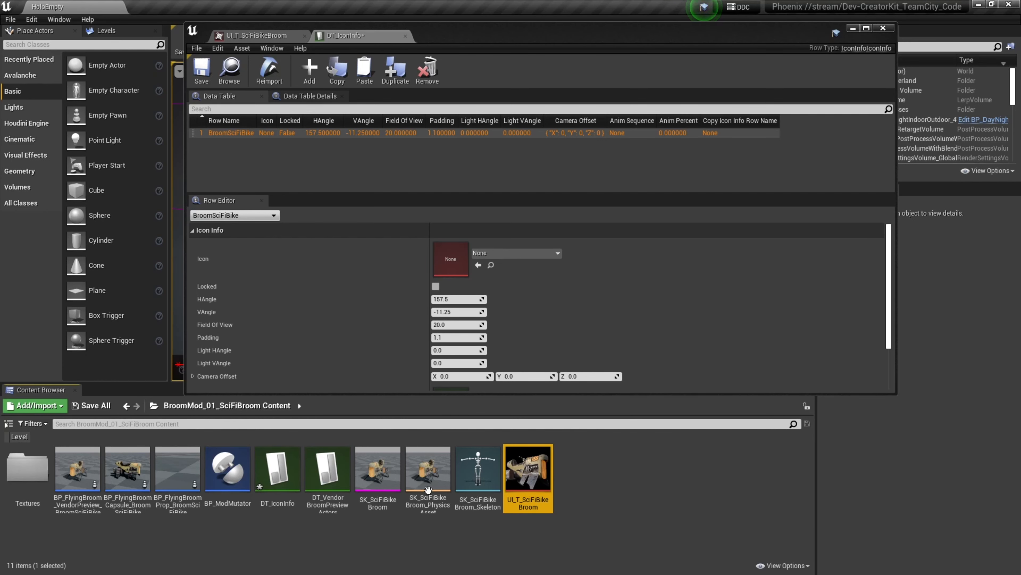
click(476, 269)
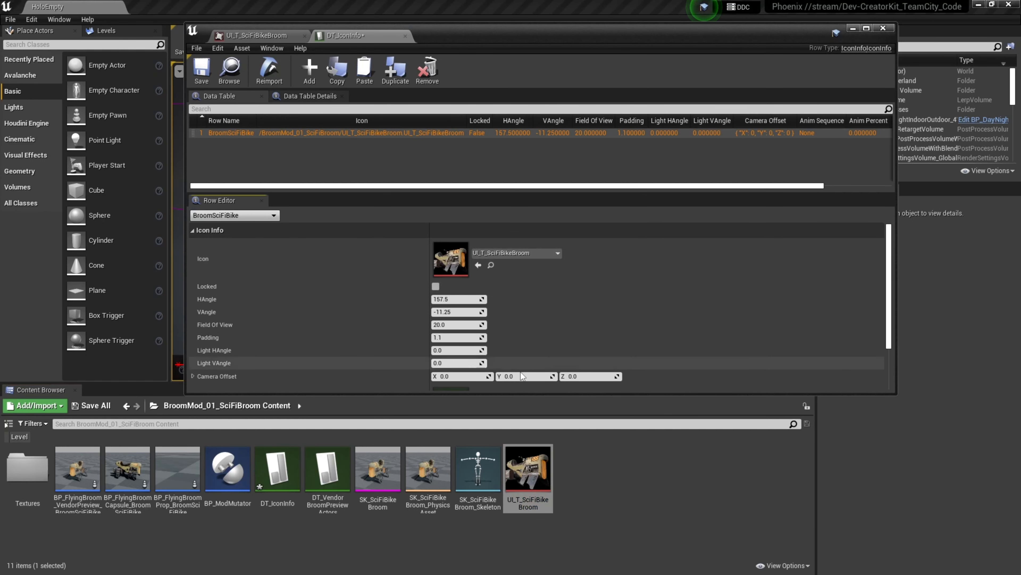
click(201, 70)
click(854, 29)
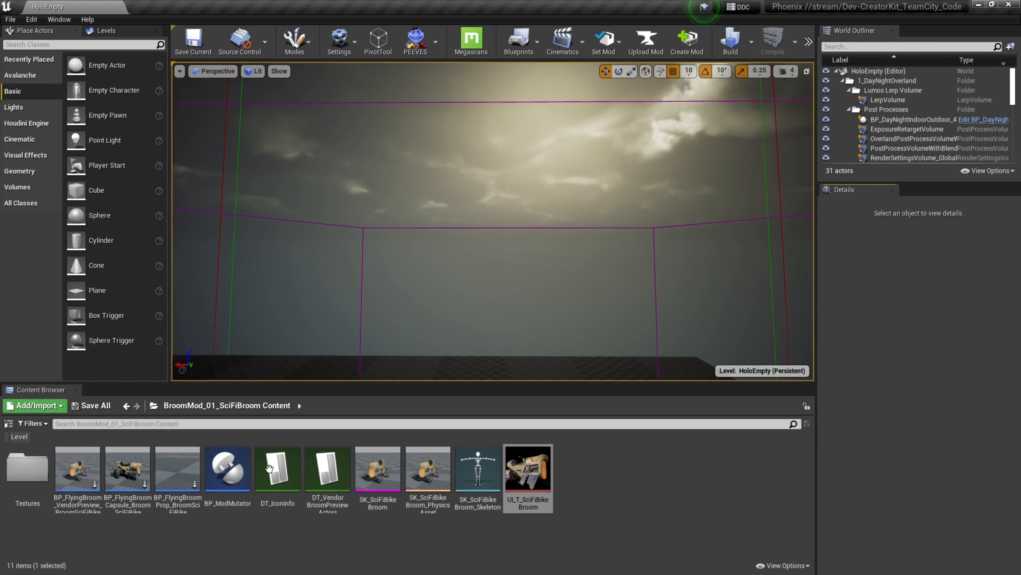
- In BP_ModMutator, add a second data table extension element and assign DT_IconInfo as its additional data
double_click(220, 484)
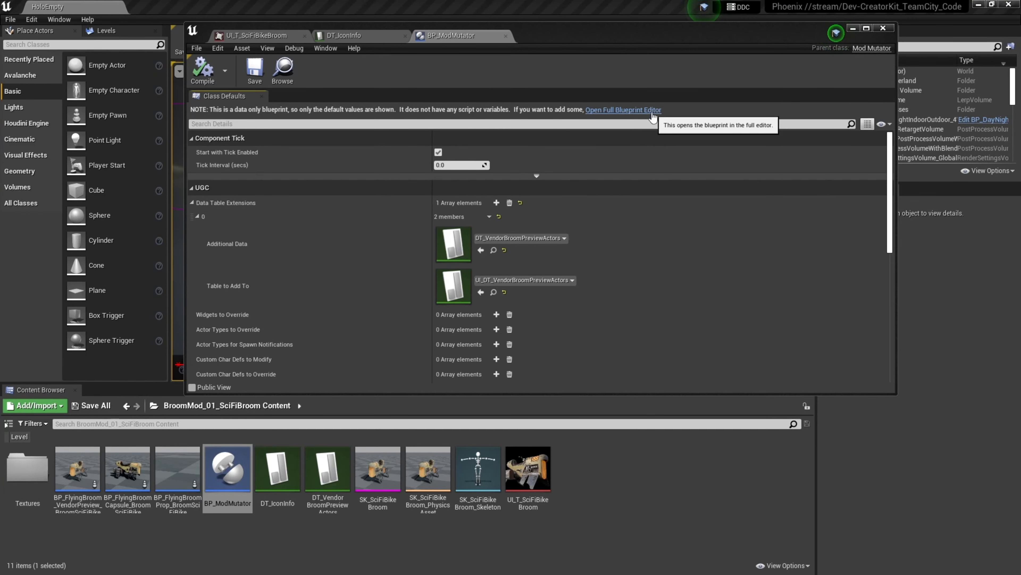
click(644, 110)
click(842, 152)
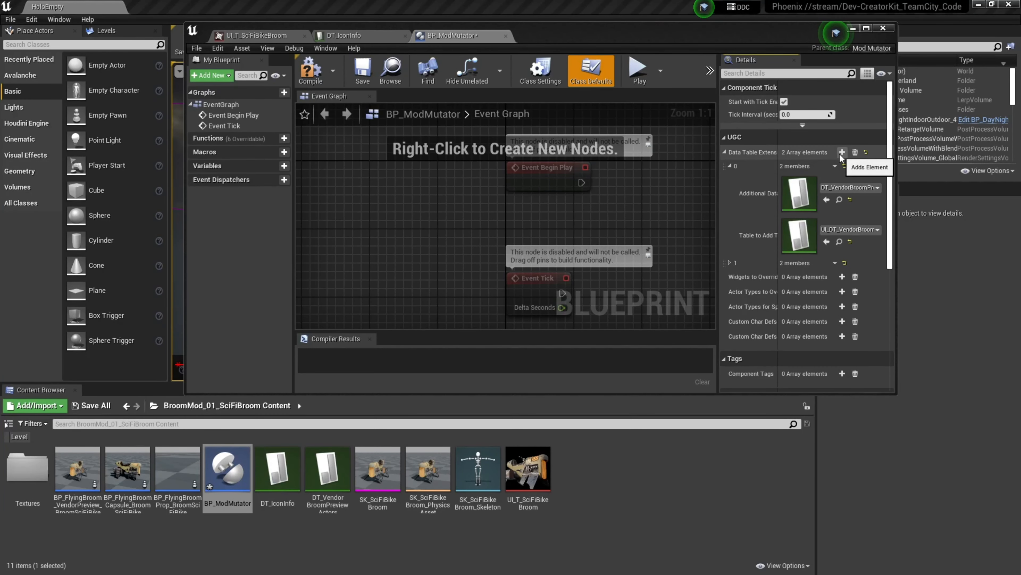
click(730, 263)
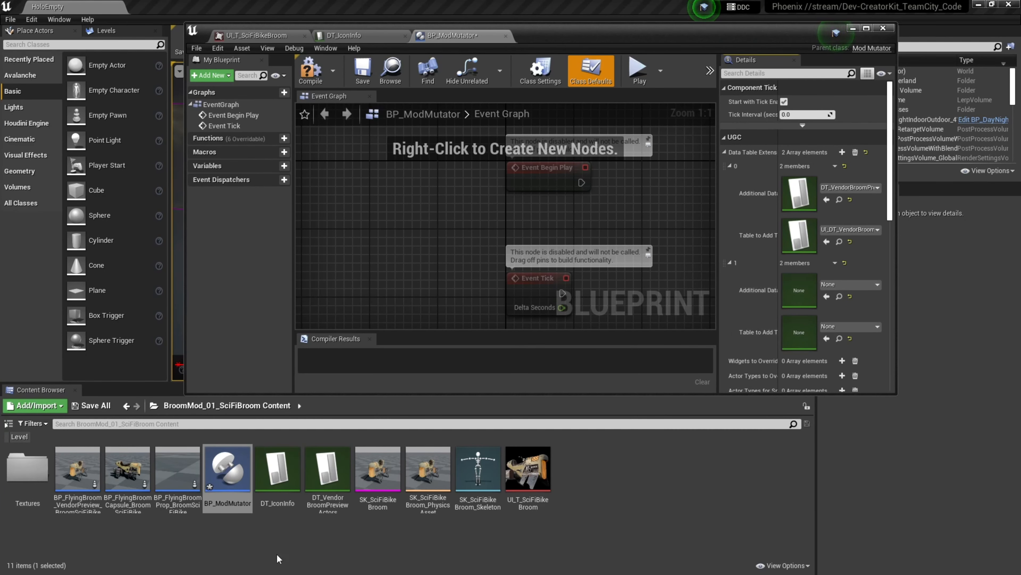
drag(278, 469, 809, 294)
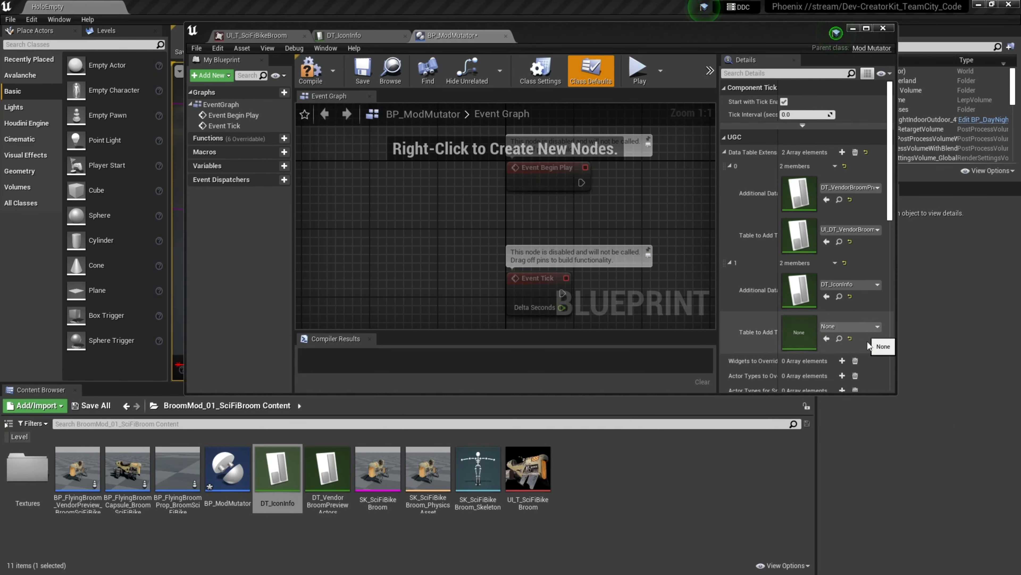
- Set the second extension's table to add to as UI_DT_Icons, and compile and save BP_ModMutator
click(870, 326)
text(icons)
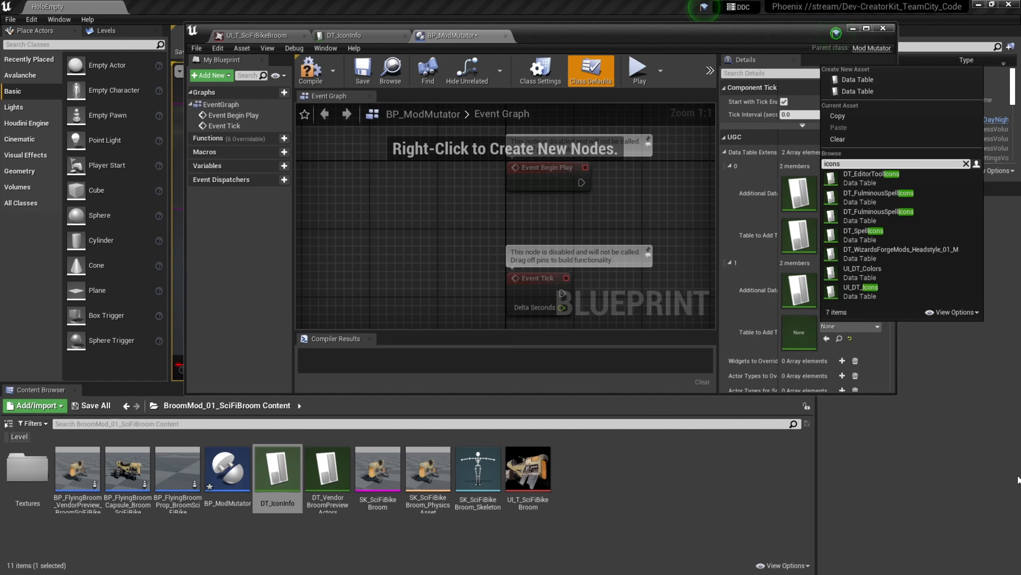
click(880, 299)
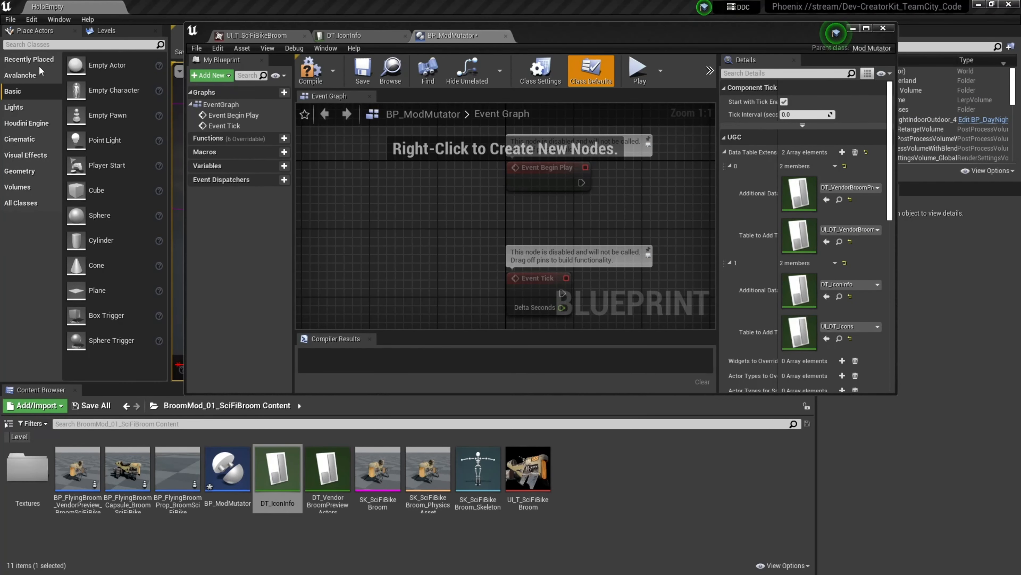
click(310, 72)
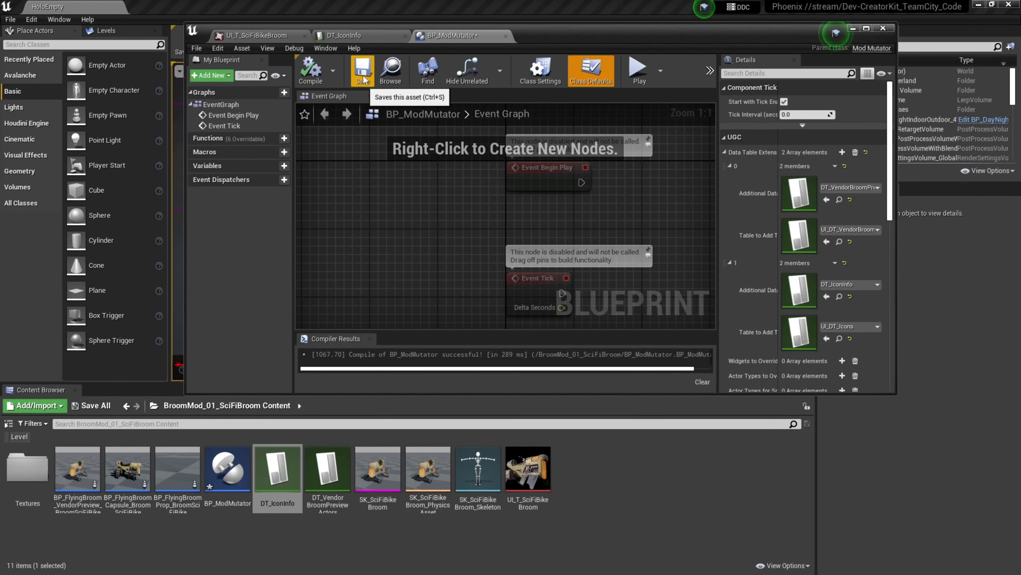
click(363, 74)
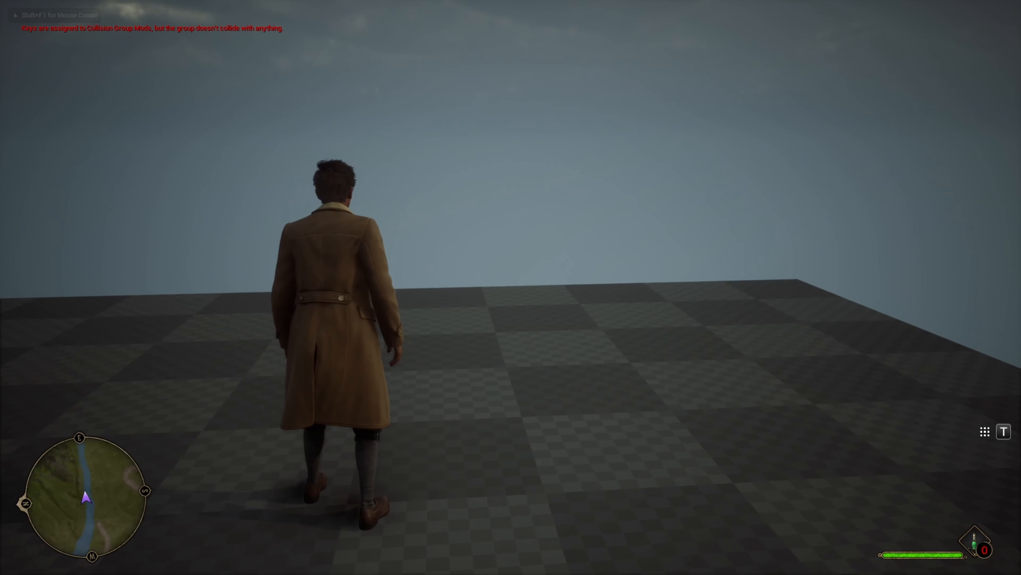
- In the running game, execute the console command InventoryAdd BroomSciFiBike 1 and check the broom slot on the gear screen
key(grave)
key(Up)
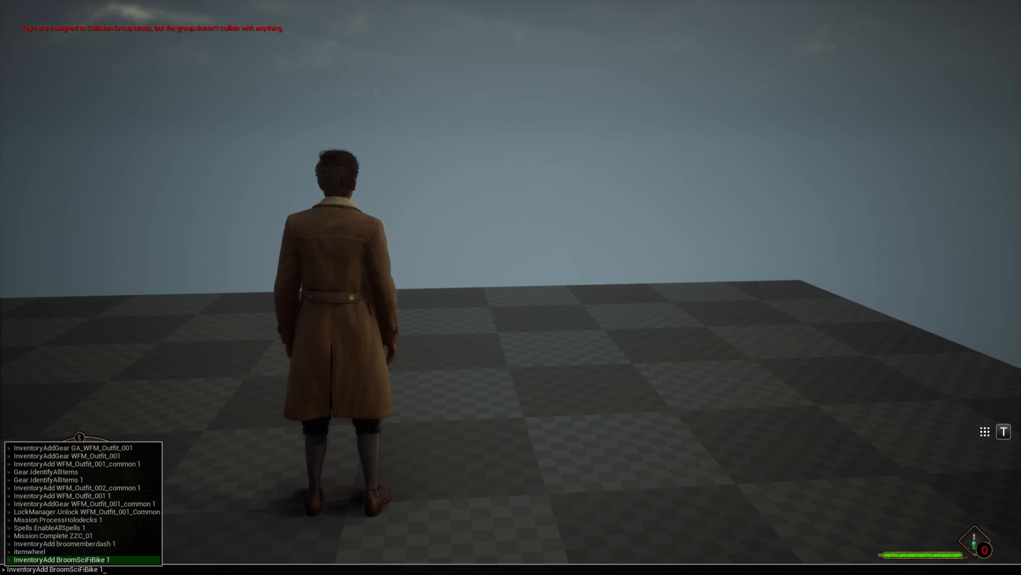
key(Return)
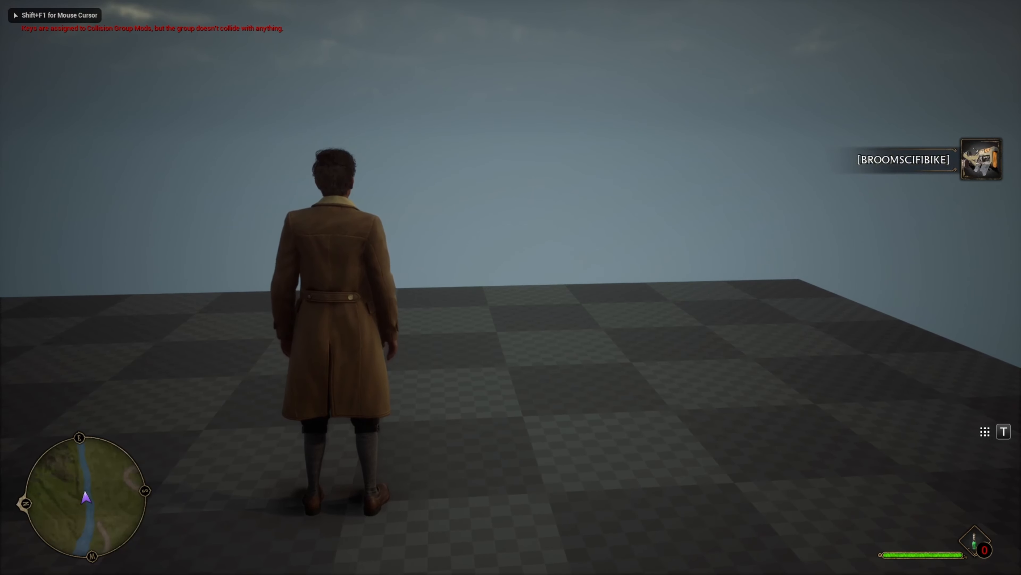
key(w)
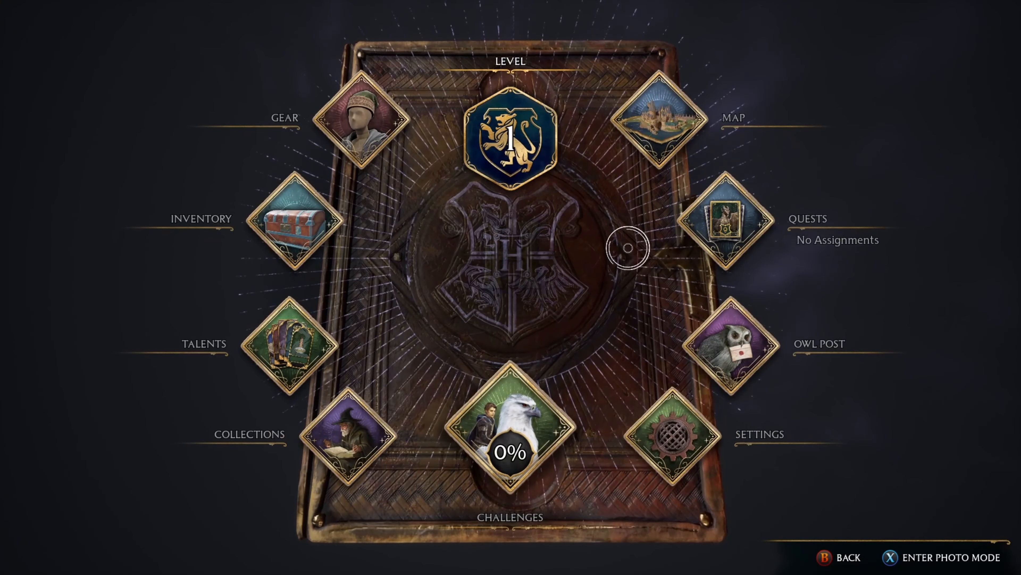
click(363, 107)
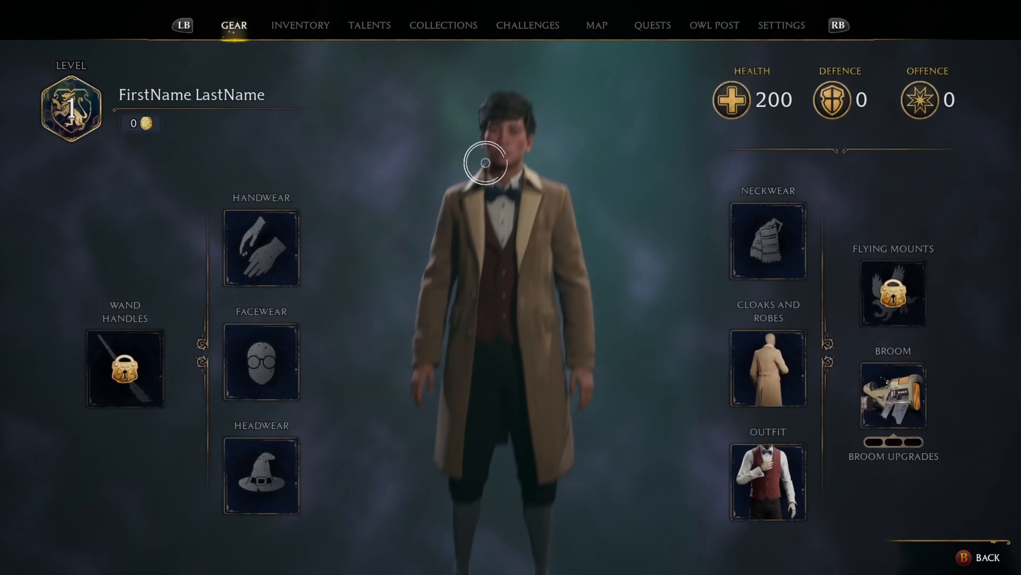
click(877, 388)
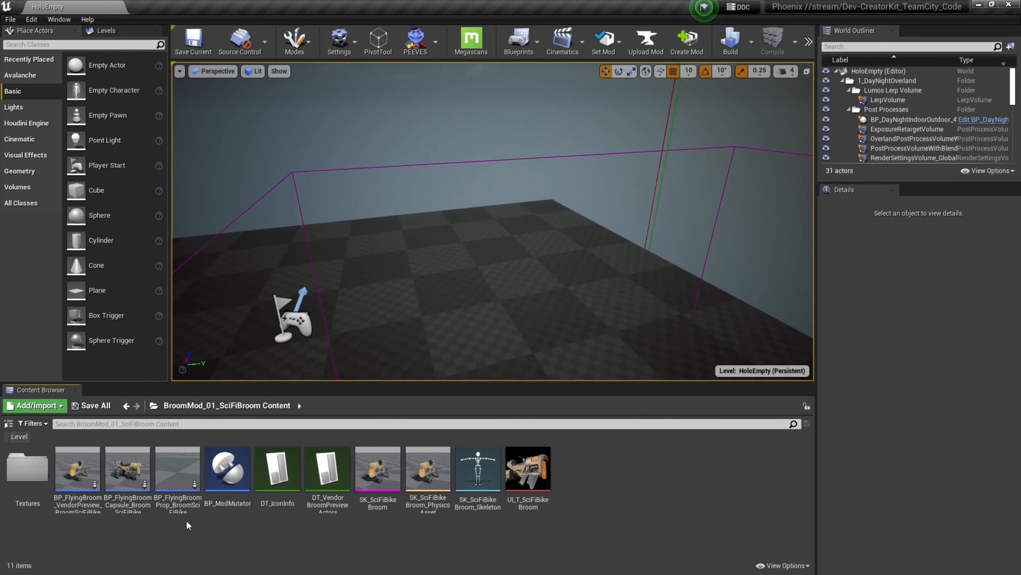
- Create a Blueprint class with BroomItemTool as its parent in the mod's content folder, name it BP_BroomSciFiBikeItem and open it
right_click(612, 467)
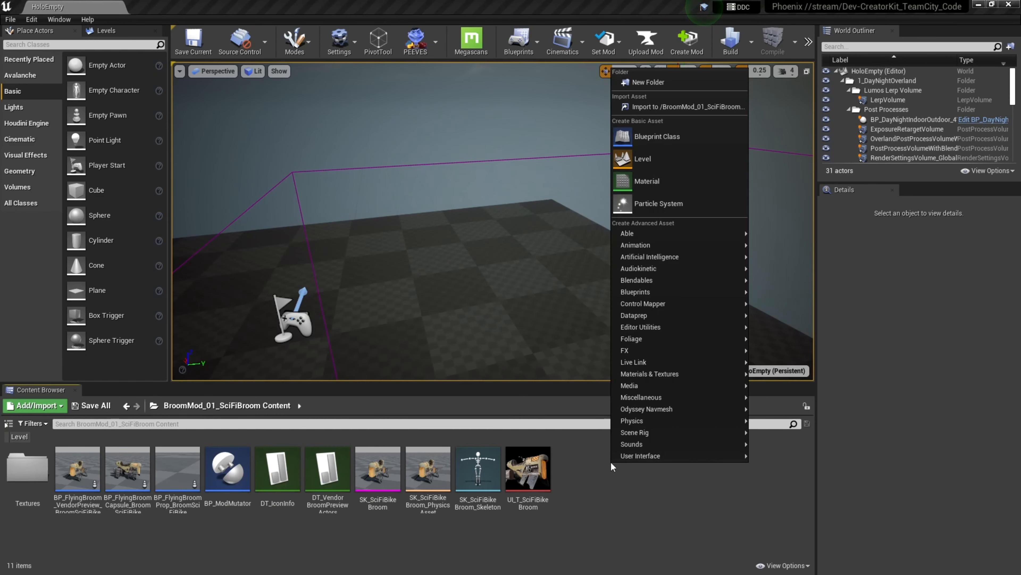
click(675, 134)
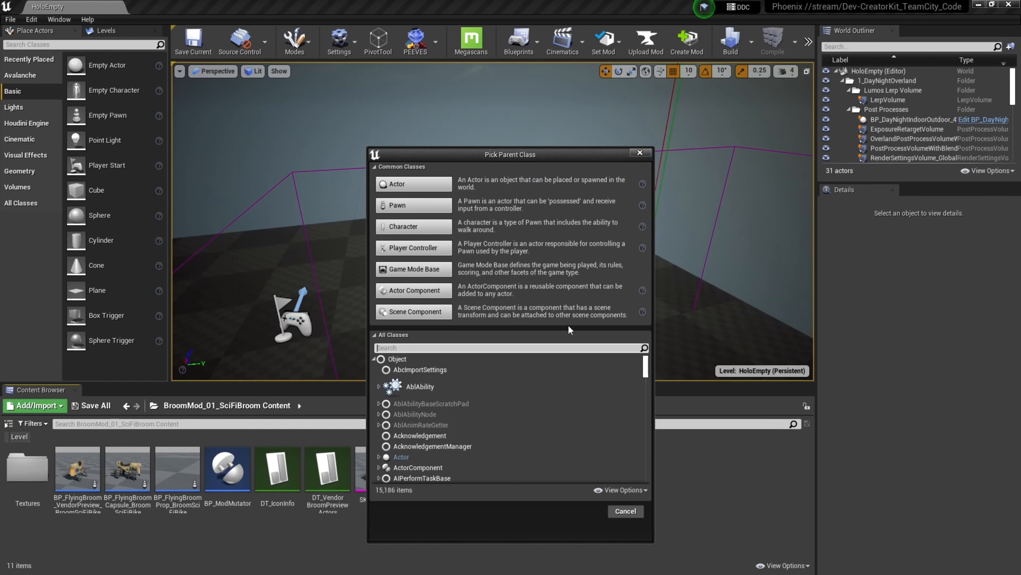
text(broom item)
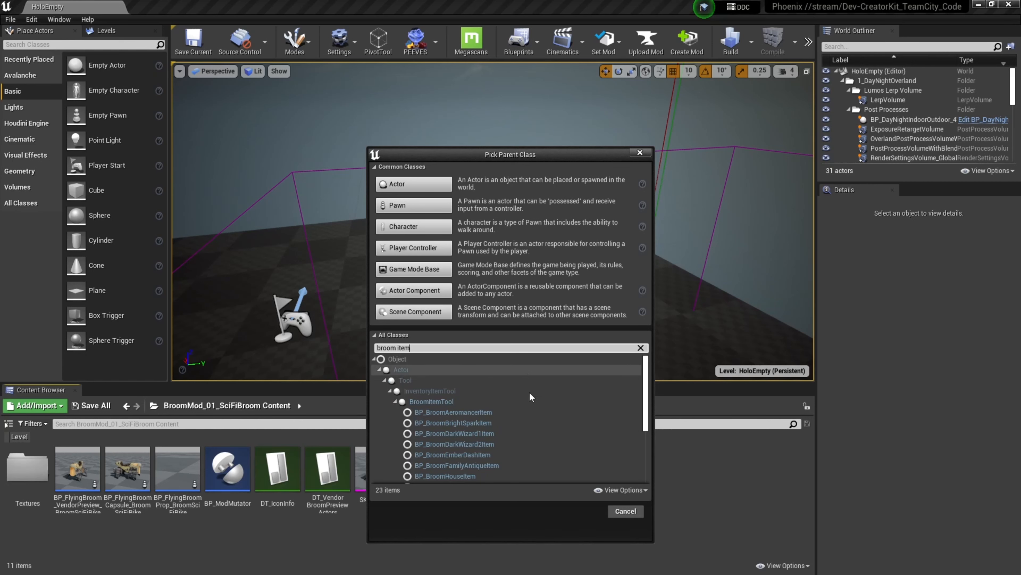
click(492, 403)
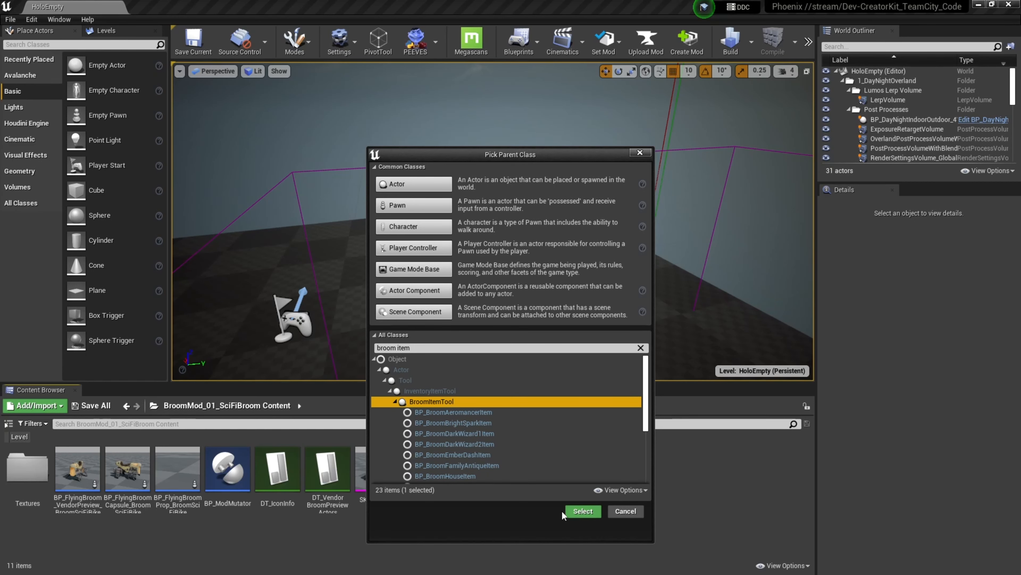
click(582, 511)
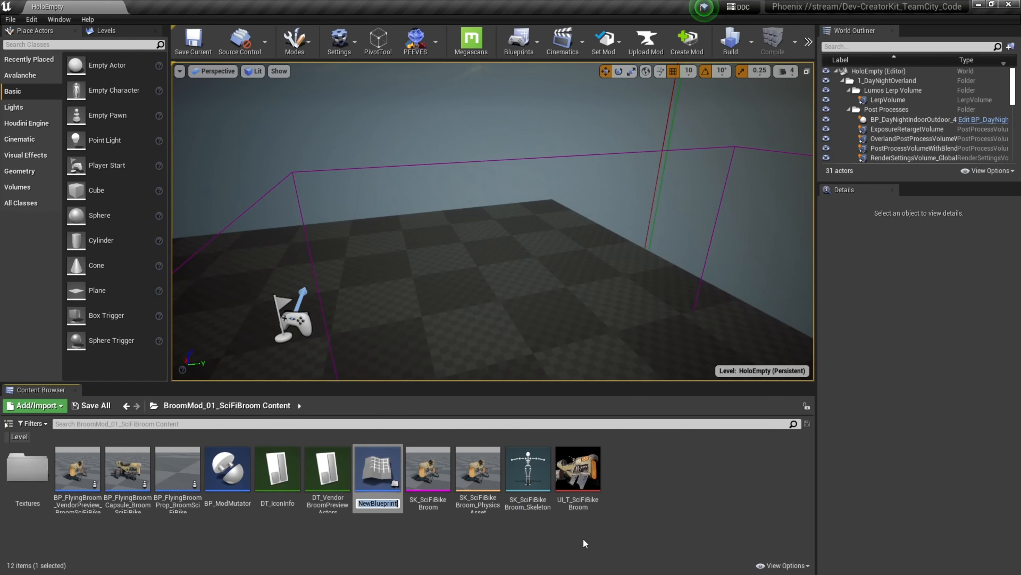
text(BP_BroomSciFiBikeItem)
key(Return)
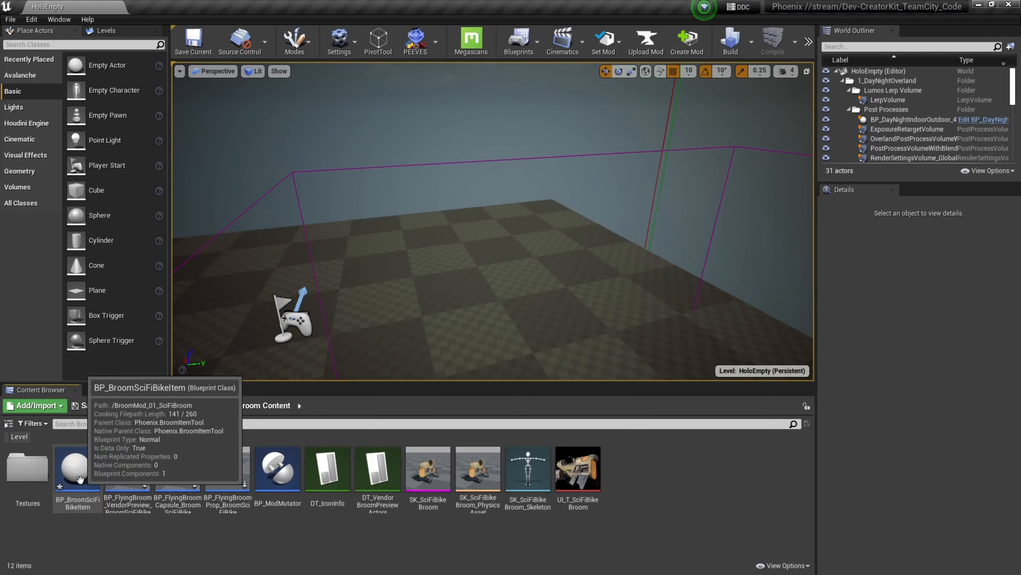
double_click(76, 468)
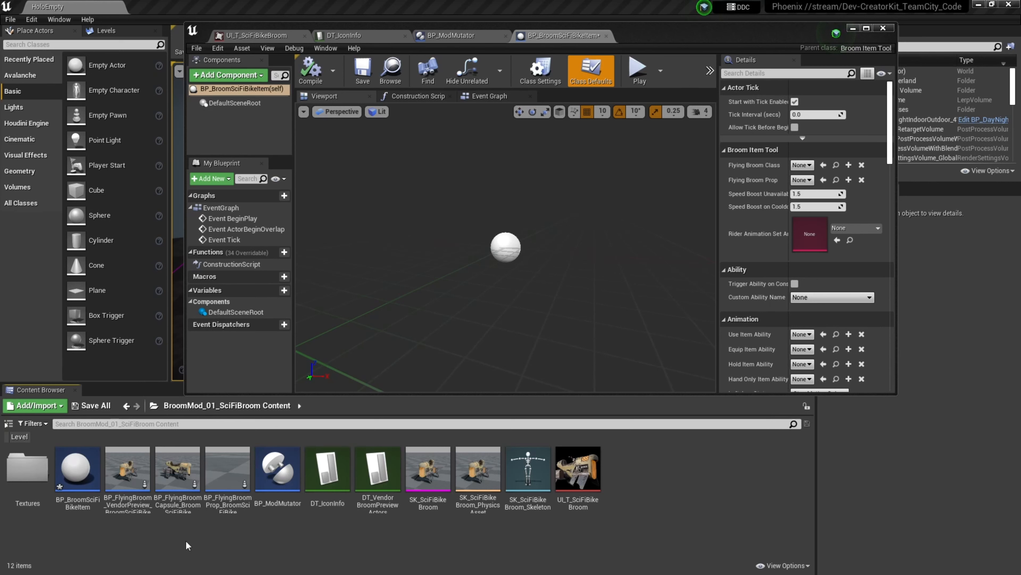
- Assign the mod's BP_FlyingBroomCapsule_BroomSciFiBike as the item's Flying Broom Class and BP_FlyingBroomProp_BroomSciFiBike as its Flying Broom Prop
click(172, 473)
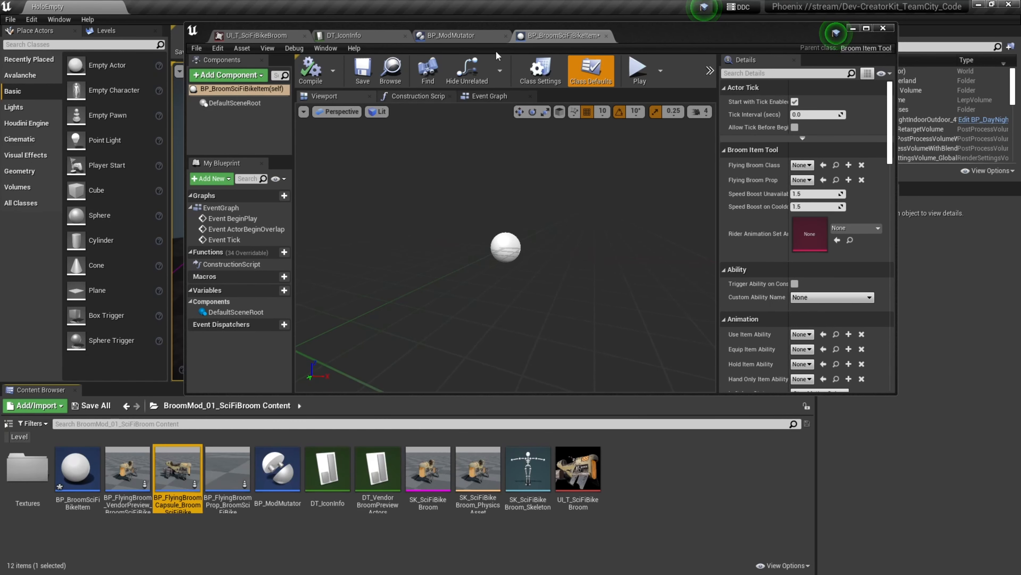
click(828, 166)
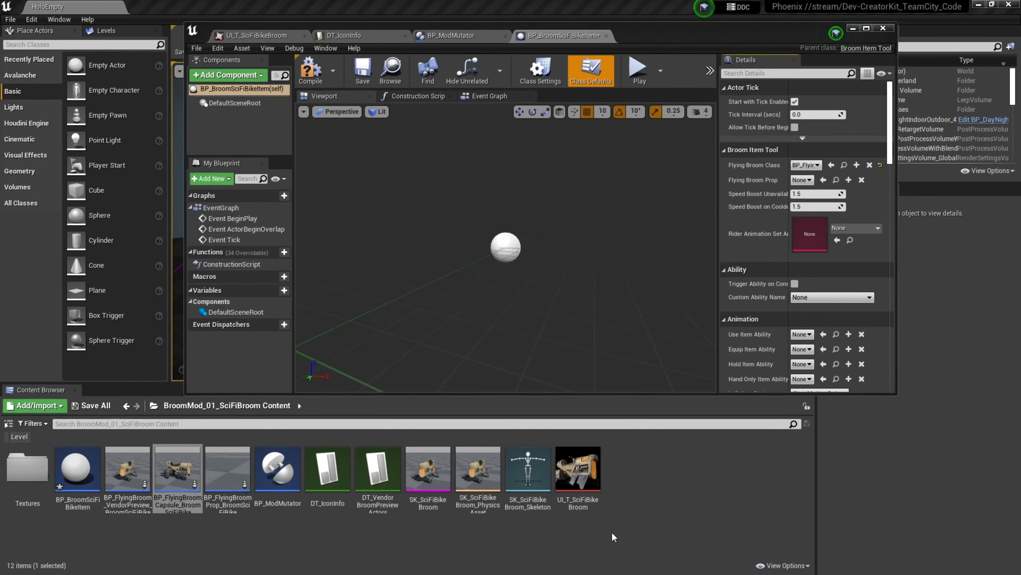
click(234, 479)
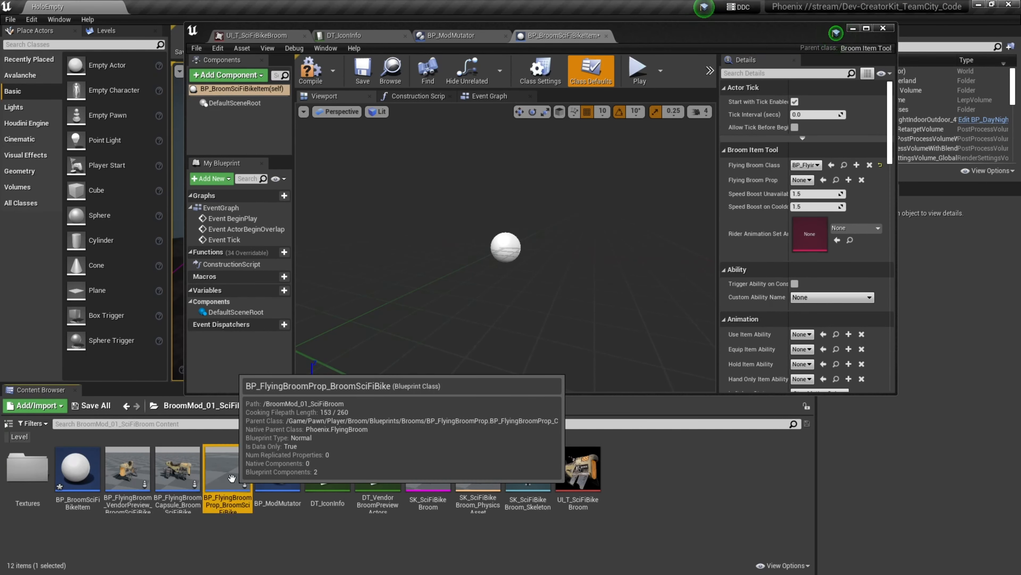
click(824, 180)
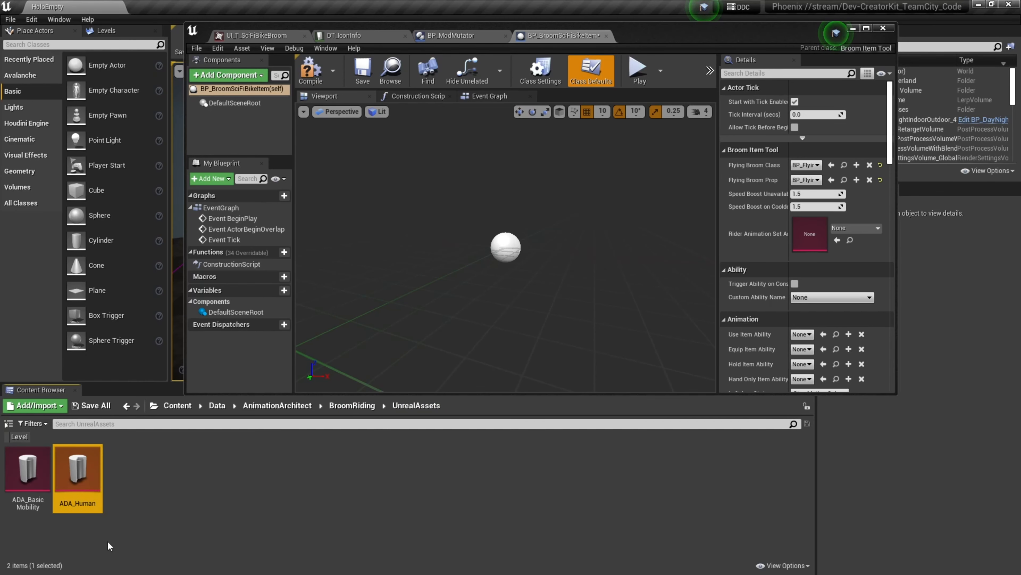
- Assign ADA_Human from the BroomRiding UnrealAssets folder as the rider animation set architect asset and maximize the blueprint editor
click(838, 241)
click(838, 241)
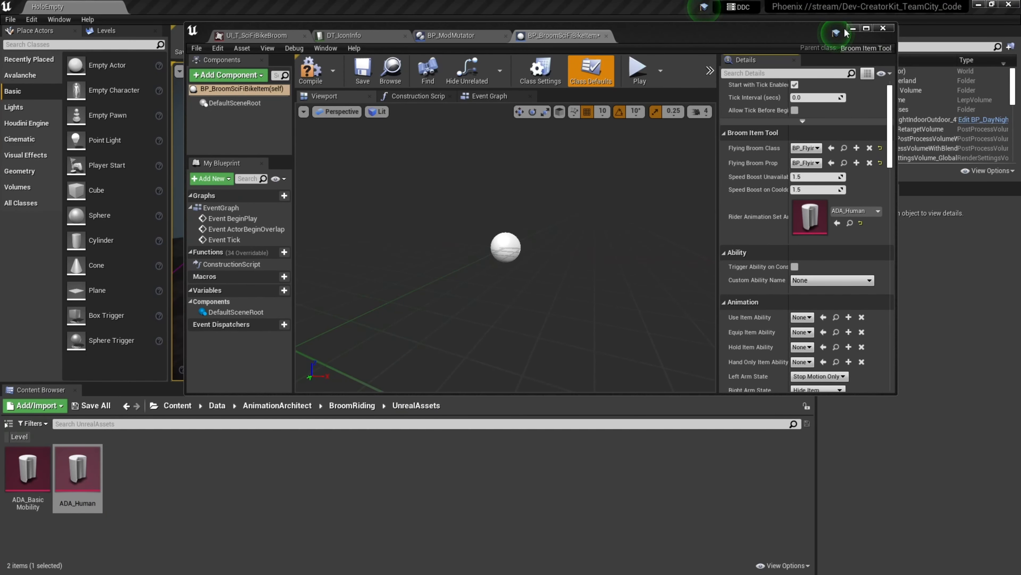
click(866, 29)
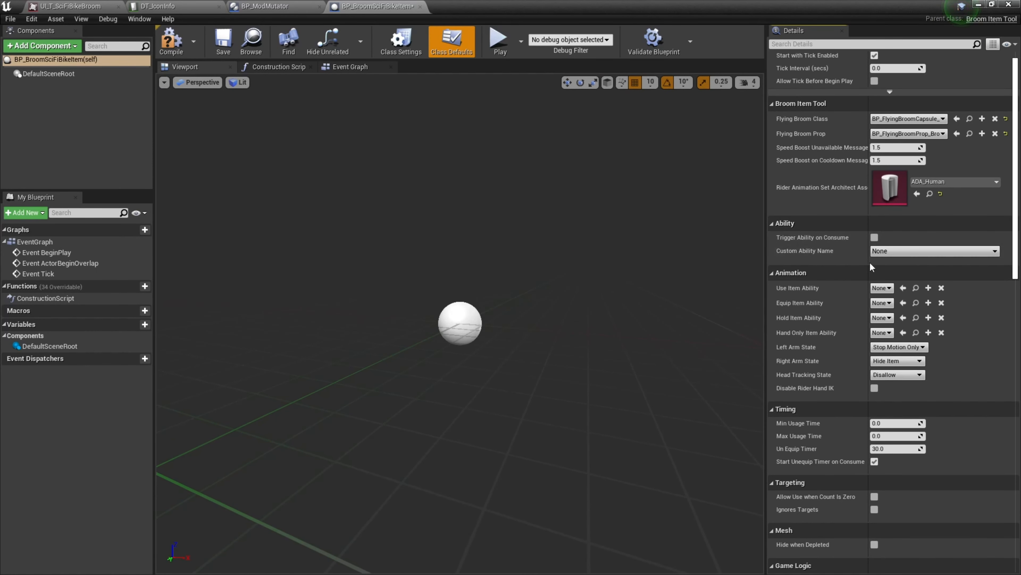
- Enable Trigger Ability on Consume and set the Custom Ability Name to WellFed
click(875, 237)
click(899, 251)
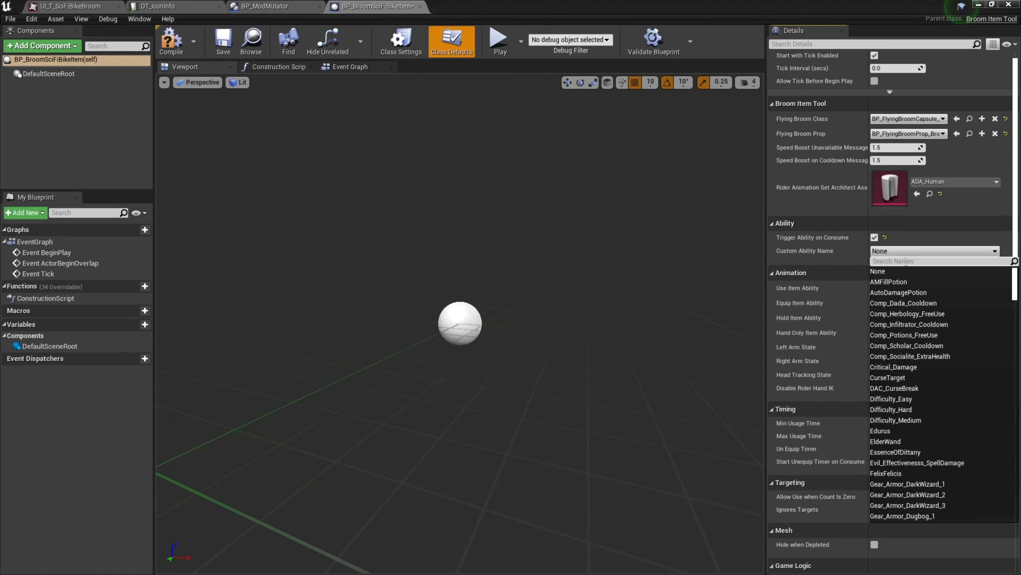
text(well fwd)
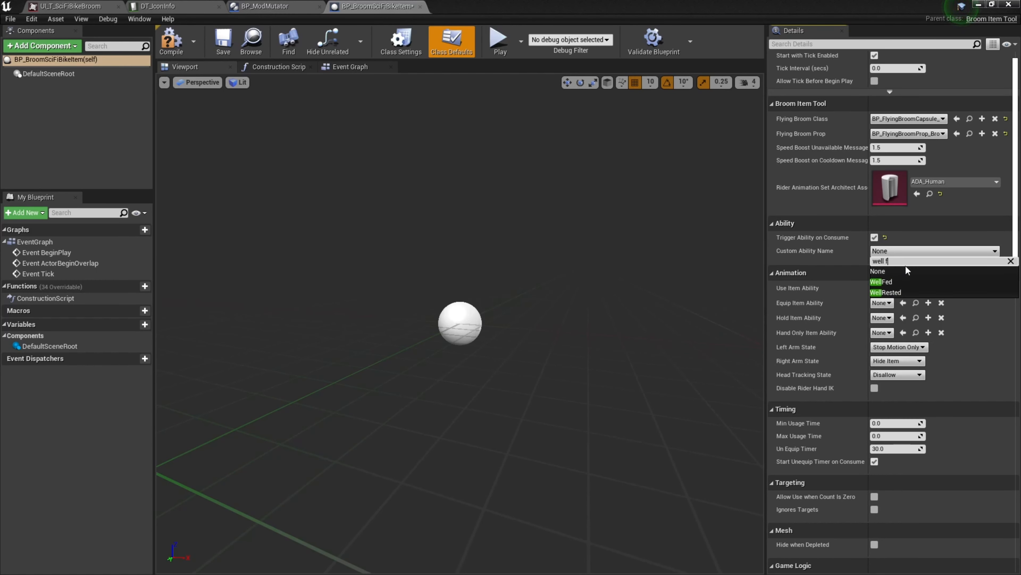
key(BackSpace)
key(BackSpace)
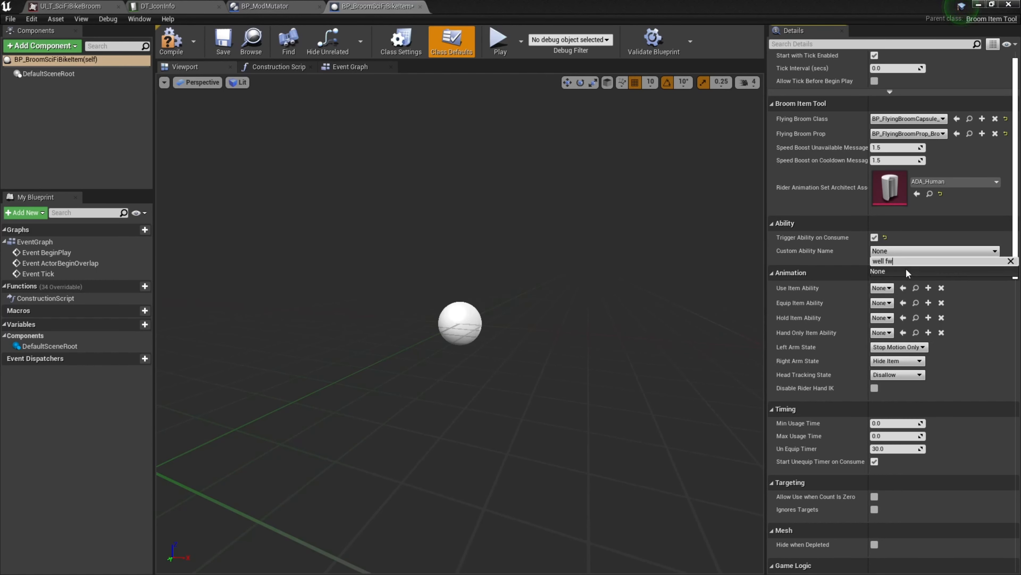
click(899, 280)
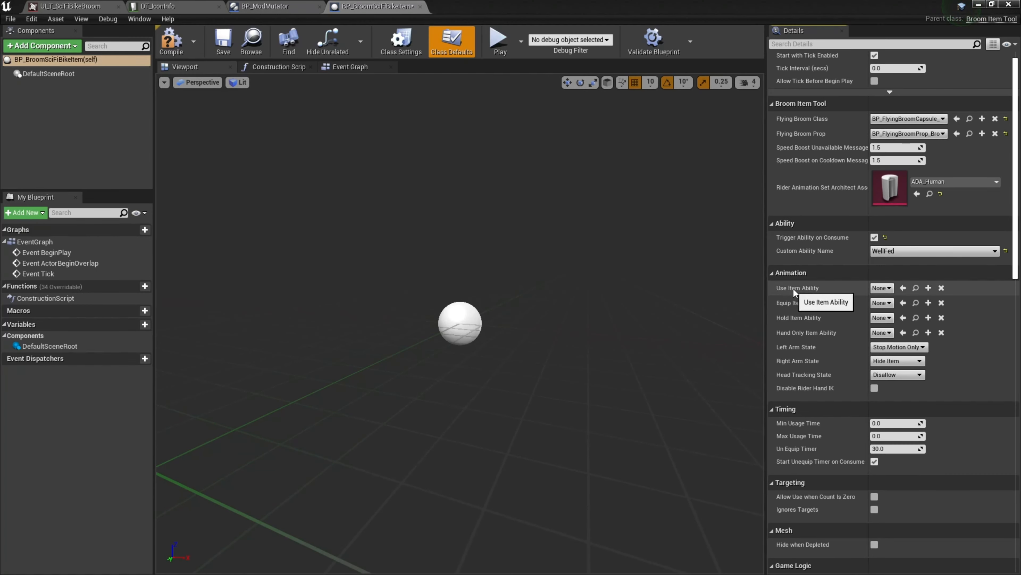
- Set the broom item's Use Item Ability to ABL_EatFood
click(882, 288)
text(e)
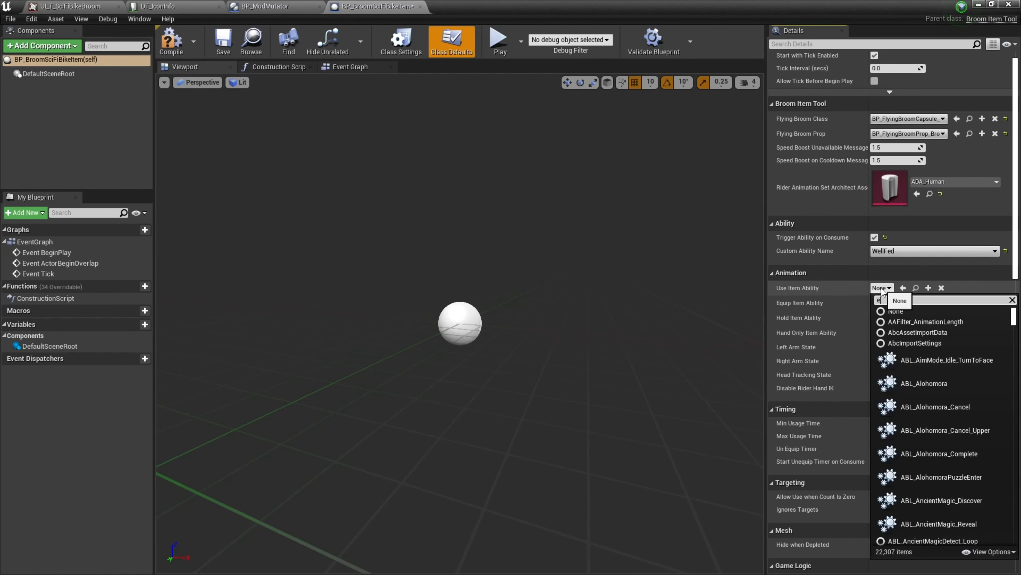
text(at food)
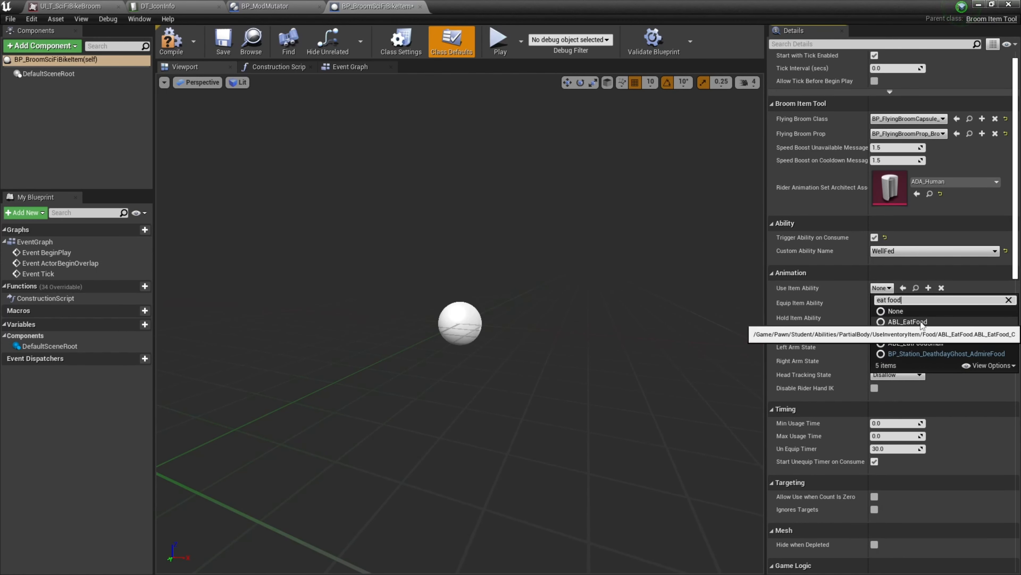
click(909, 322)
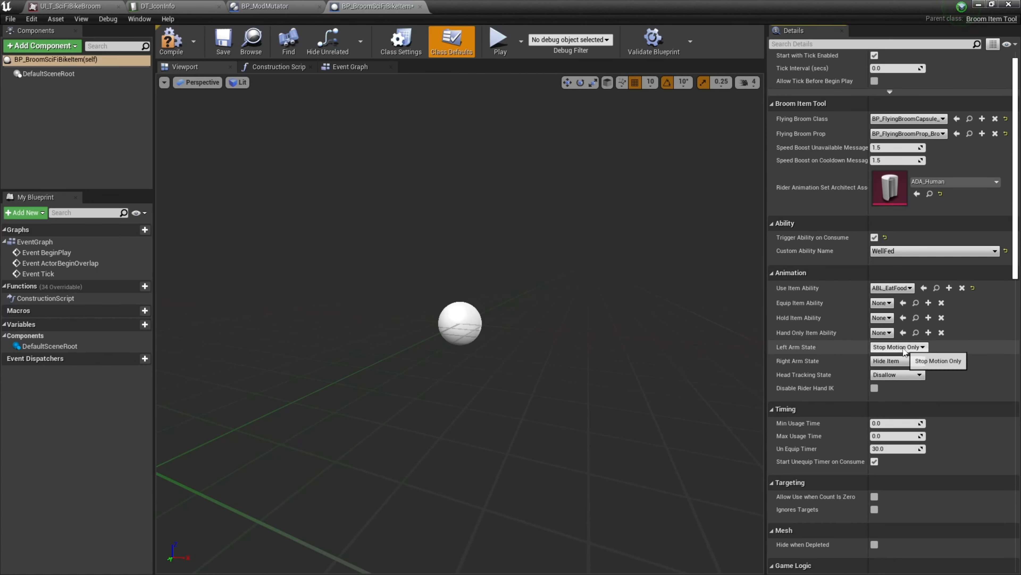
- Set the Left Arm State to Allow Motion Takeover and the Right Arm State to Play Hand Only Motion
click(910, 349)
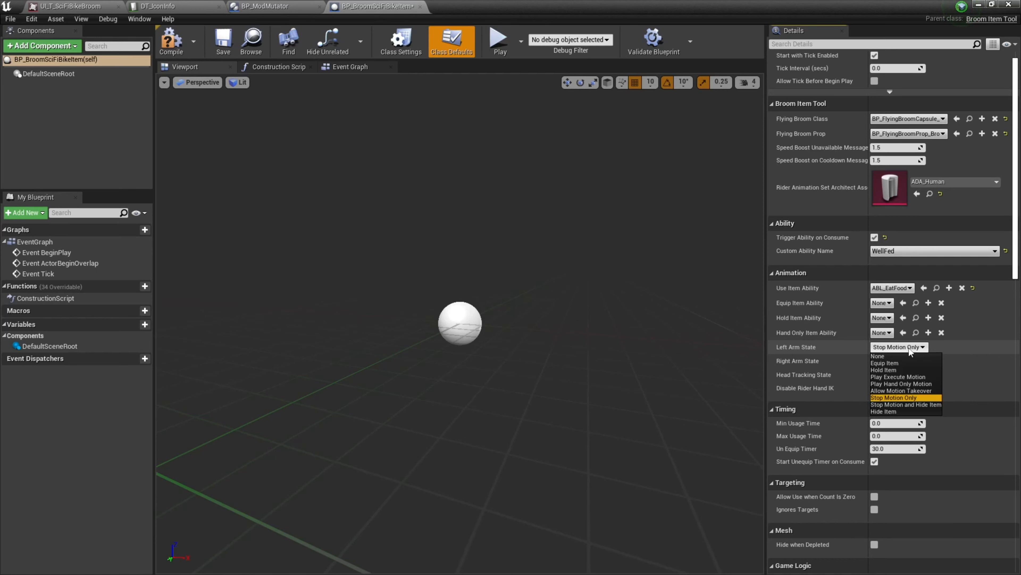
click(909, 390)
click(914, 361)
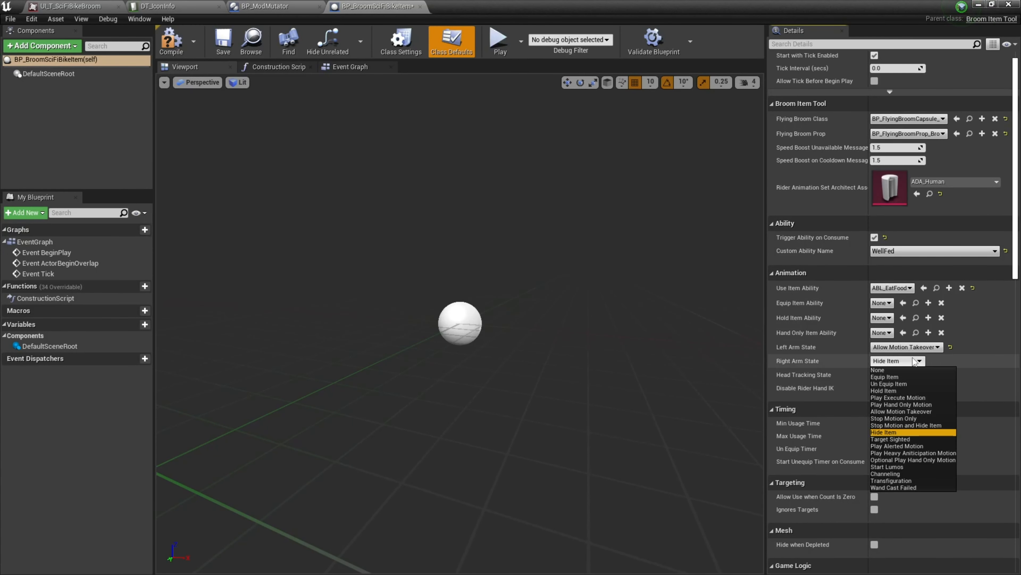
click(908, 404)
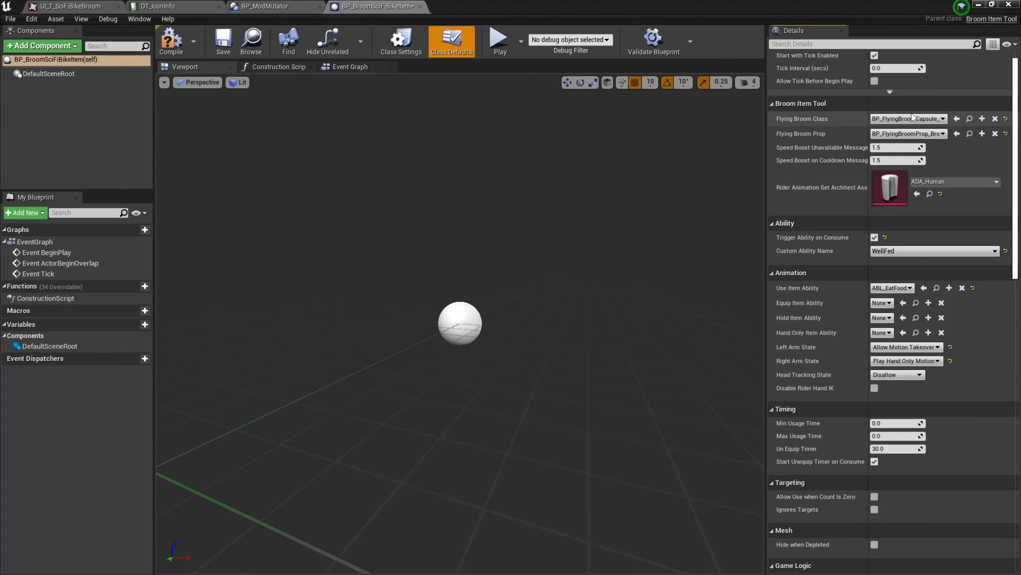
- Enable Allow Use when Count Is Zero in the item's targeting settings
scroll(912, 119, down, 2)
scroll(912, 125, down, 2)
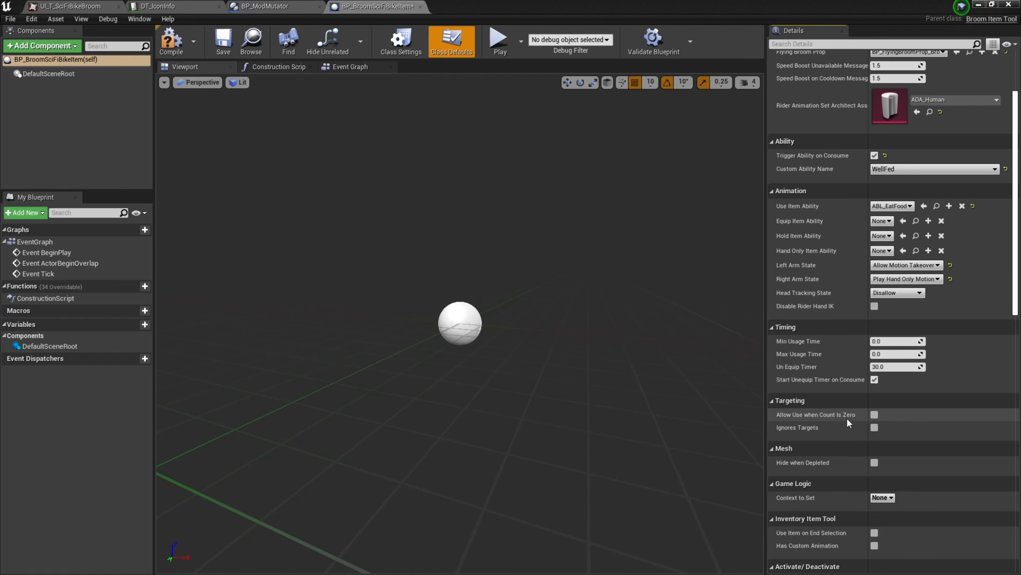
click(874, 414)
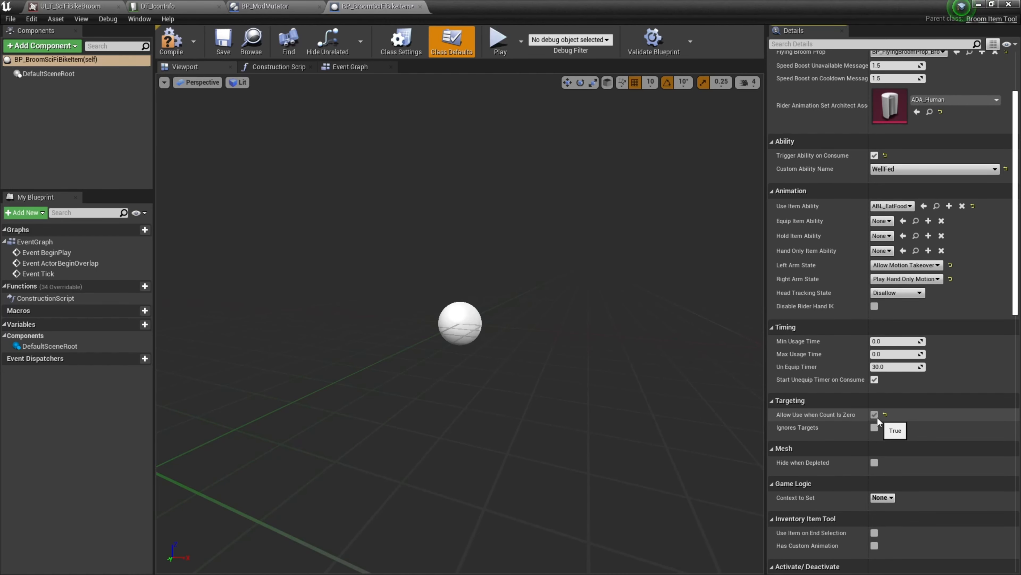
- Add an Activate Effects array element and assign ToolEffect_ScaleIn to it
scroll(885, 394, down, 15)
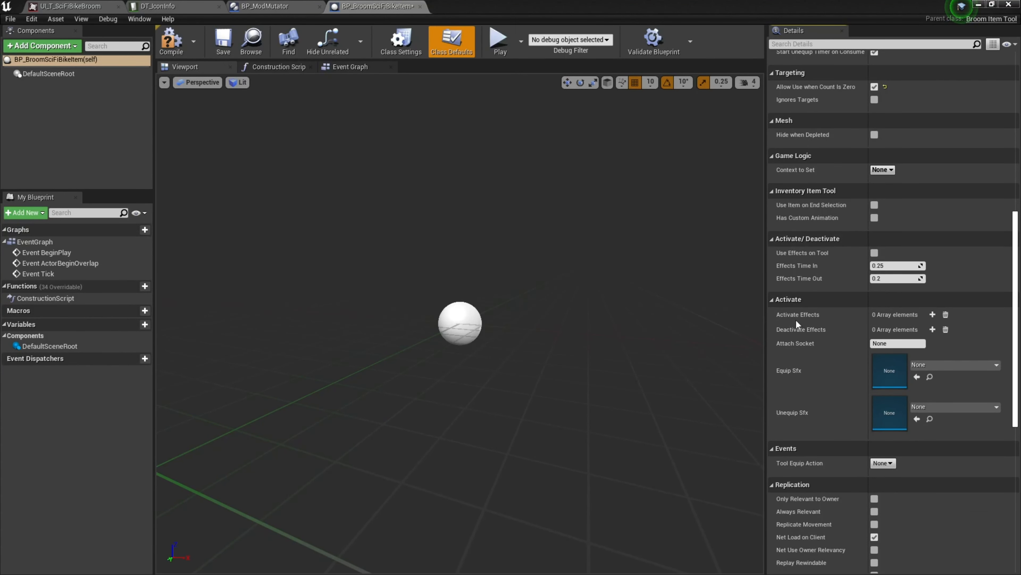
click(933, 315)
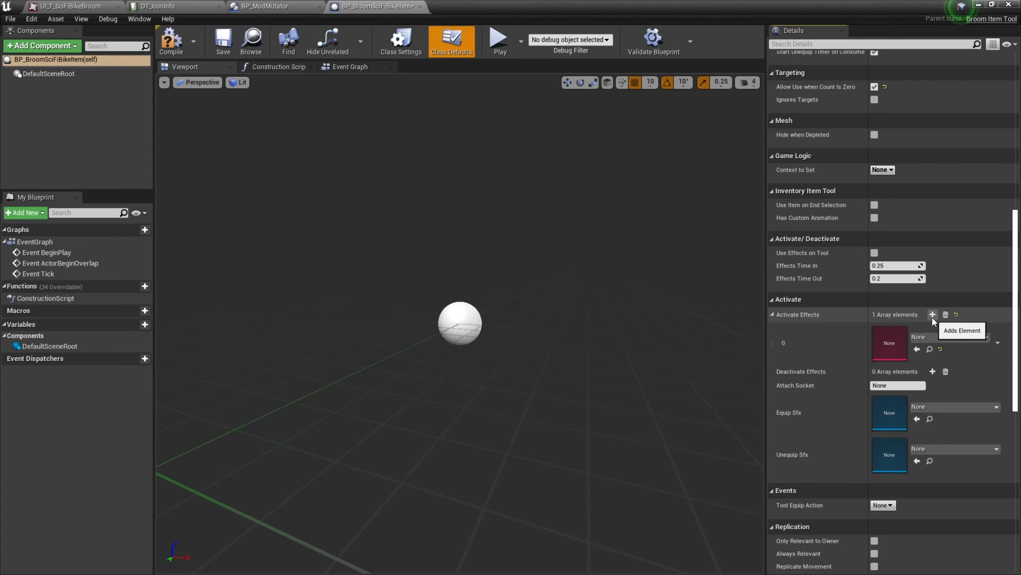
click(927, 337)
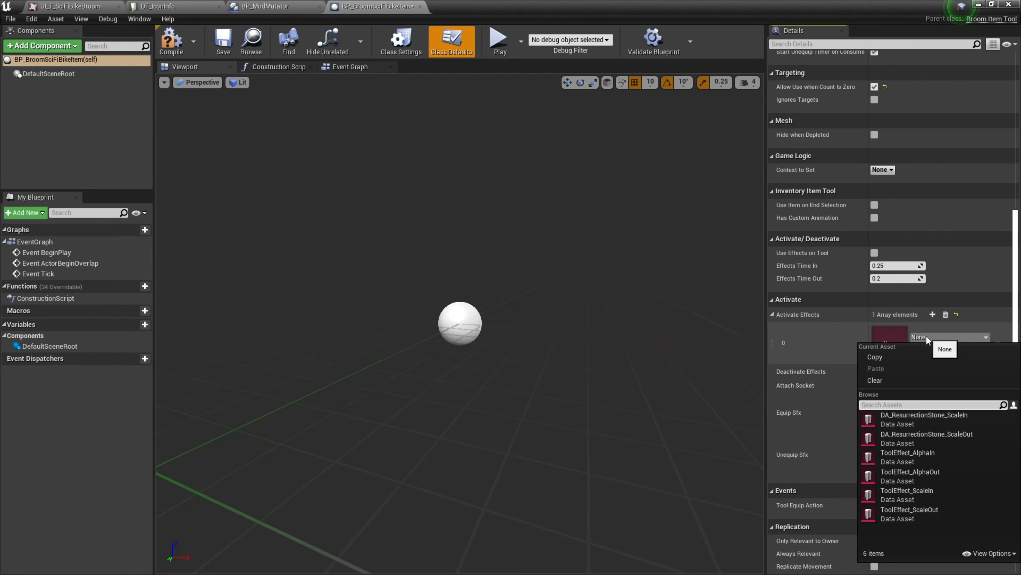
text(scale)
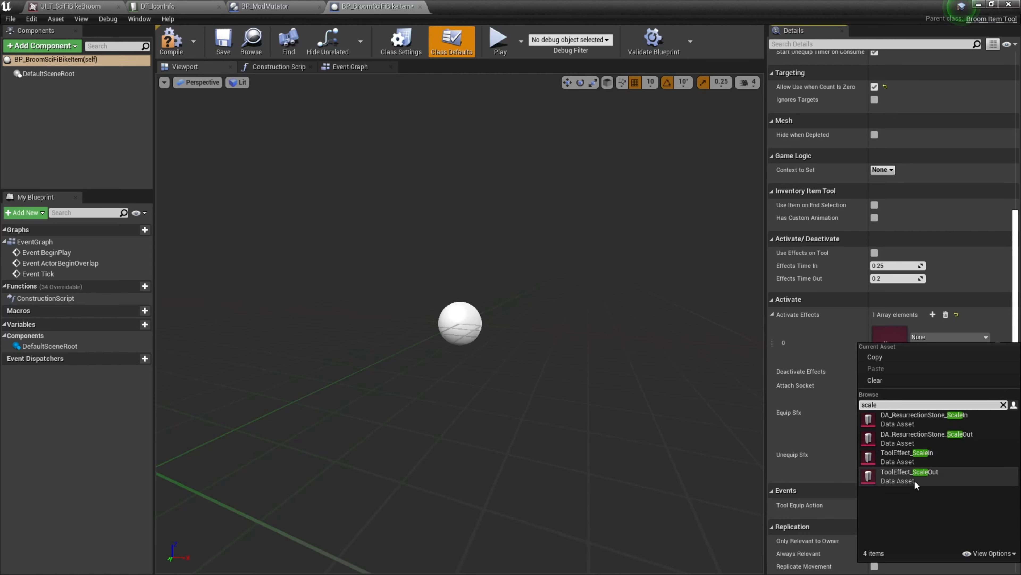
click(964, 455)
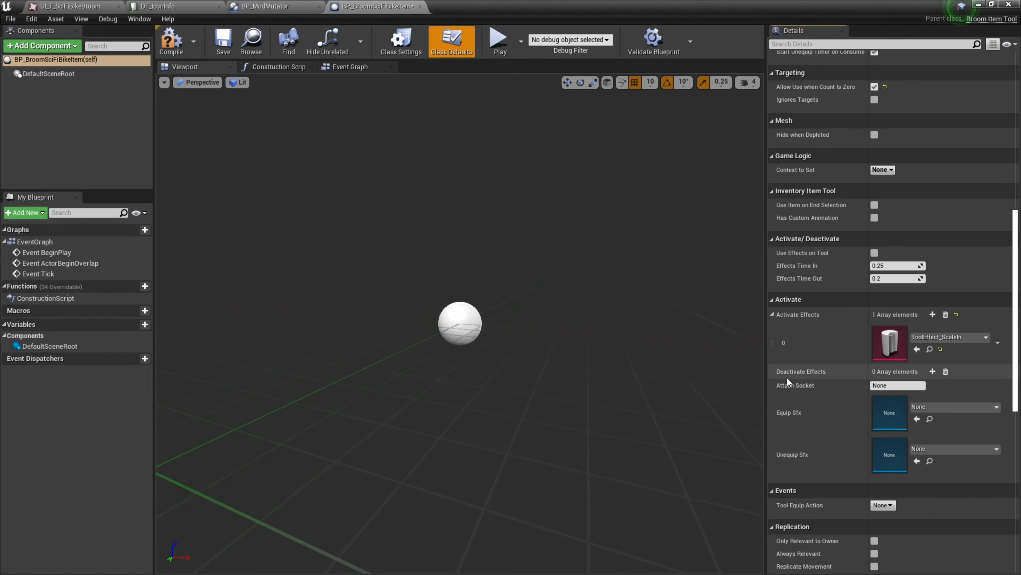
- Add a Deactivate Effects array element with ToolEffect_ScaleOut and set the Attach Socket to SKT_LeftHand
click(934, 372)
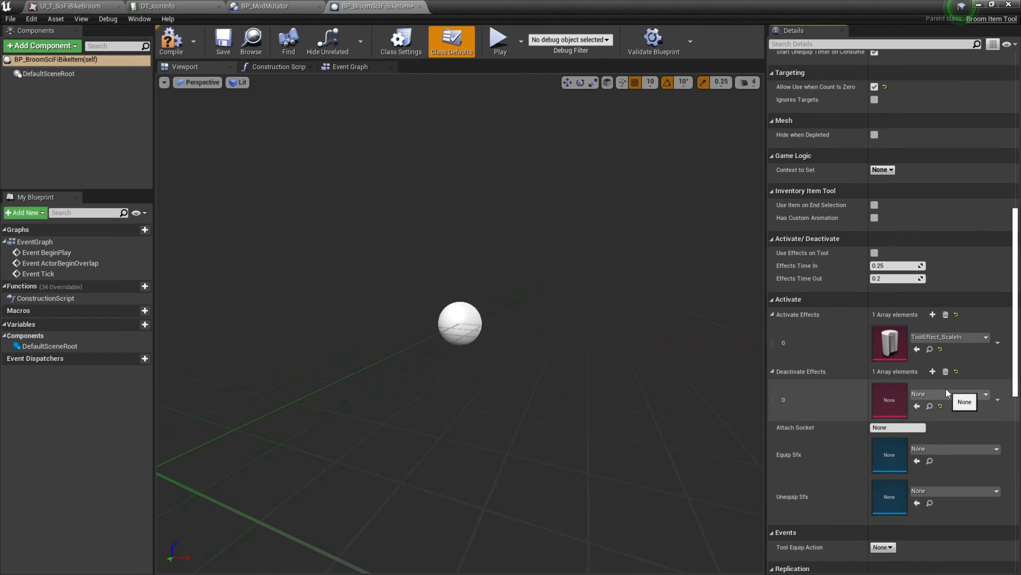
click(947, 395)
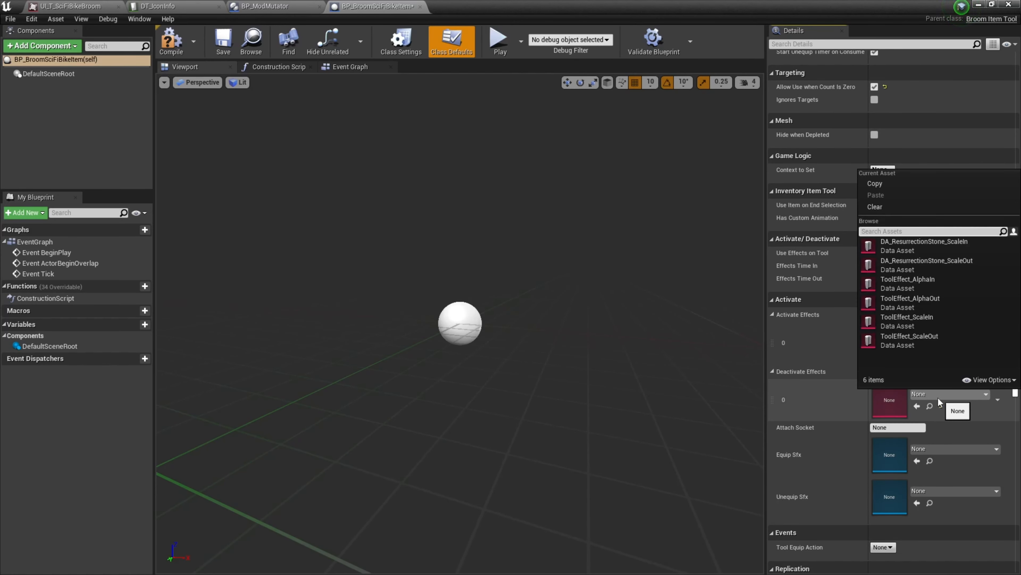
click(924, 345)
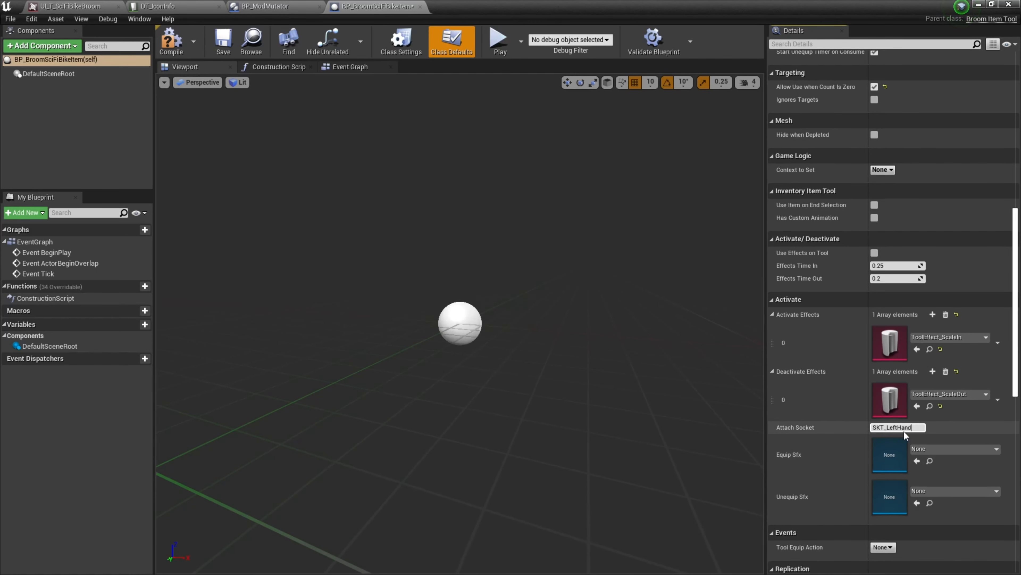
- Set the Tool Equip Action to LeftArmItemEquipped and save BP_BroomSciFiBikeItem
scroll(885, 305, down, 2)
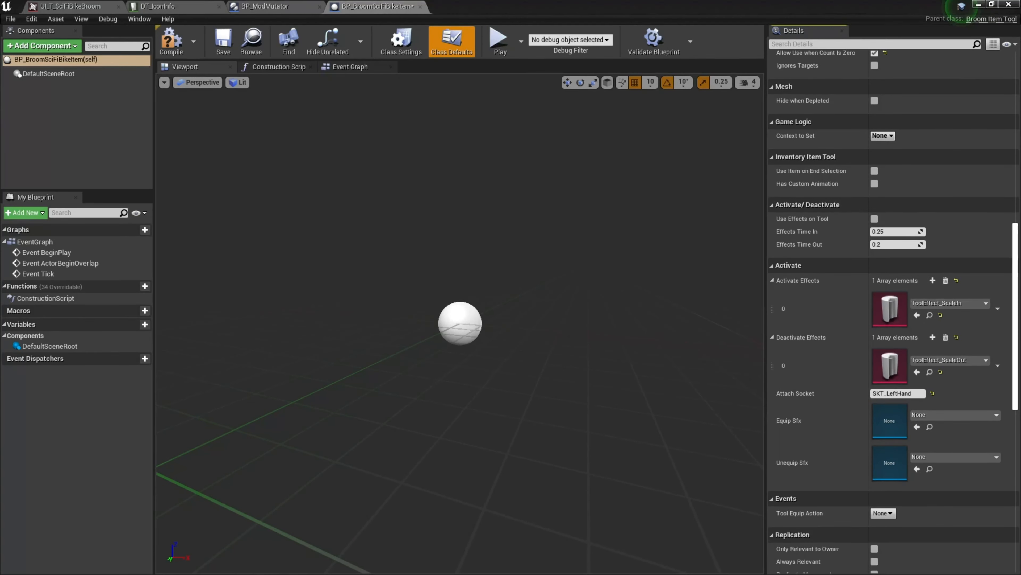
click(880, 514)
scroll(914, 363, down, 5)
scroll(914, 364, down, 10)
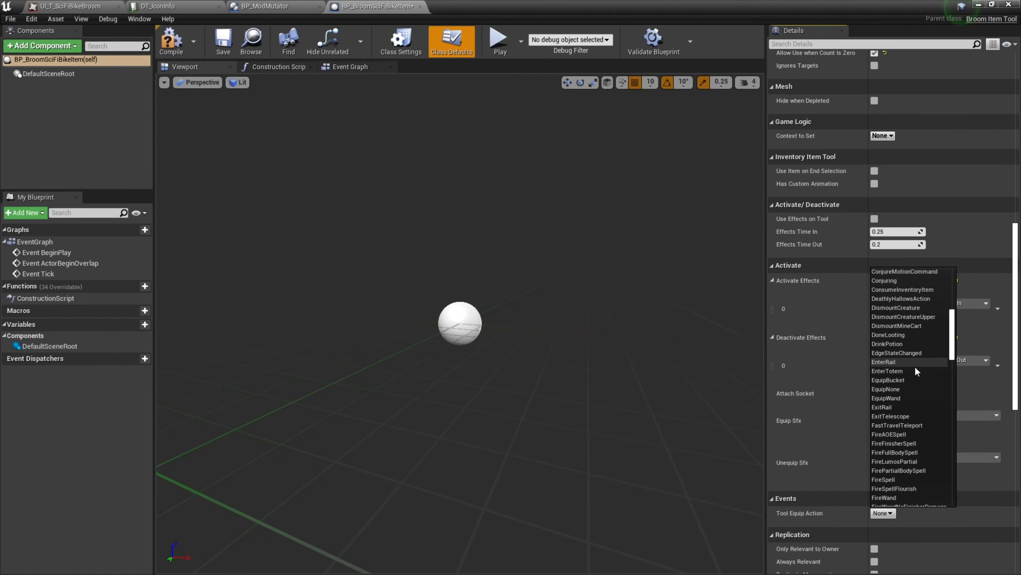
scroll(908, 380, down, 1)
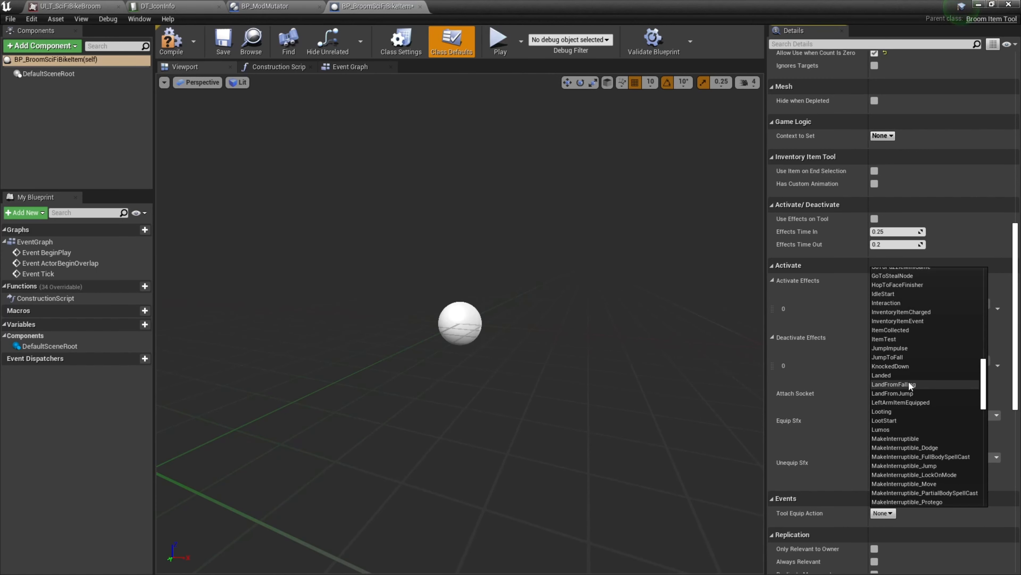
click(911, 402)
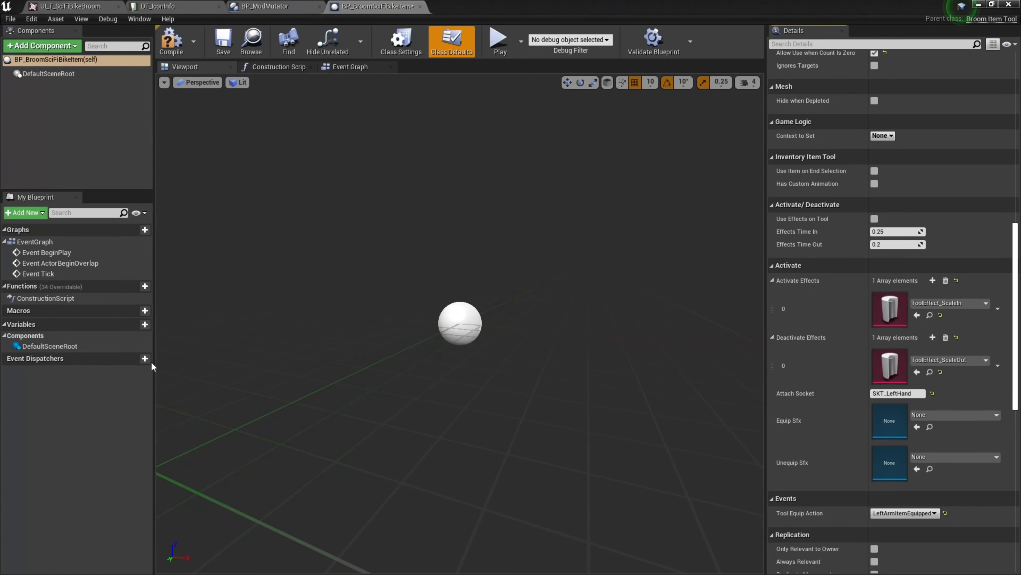
click(209, 41)
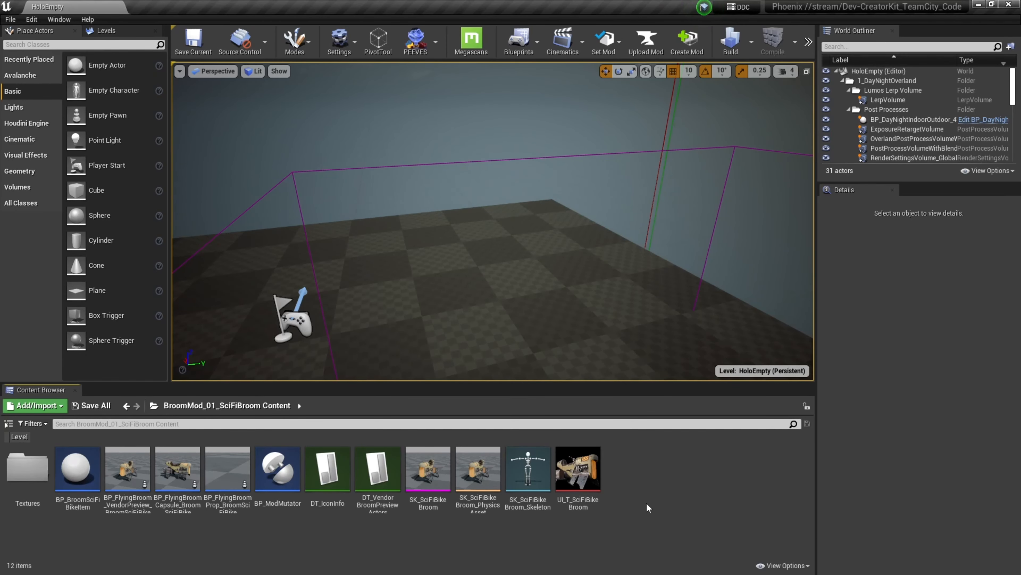
- Create an InventoryItemToolRecord data asset named DA_BroomSciFiBikeItem in the BroomMod_01_SciFiBroom content folder
right_click(648, 472)
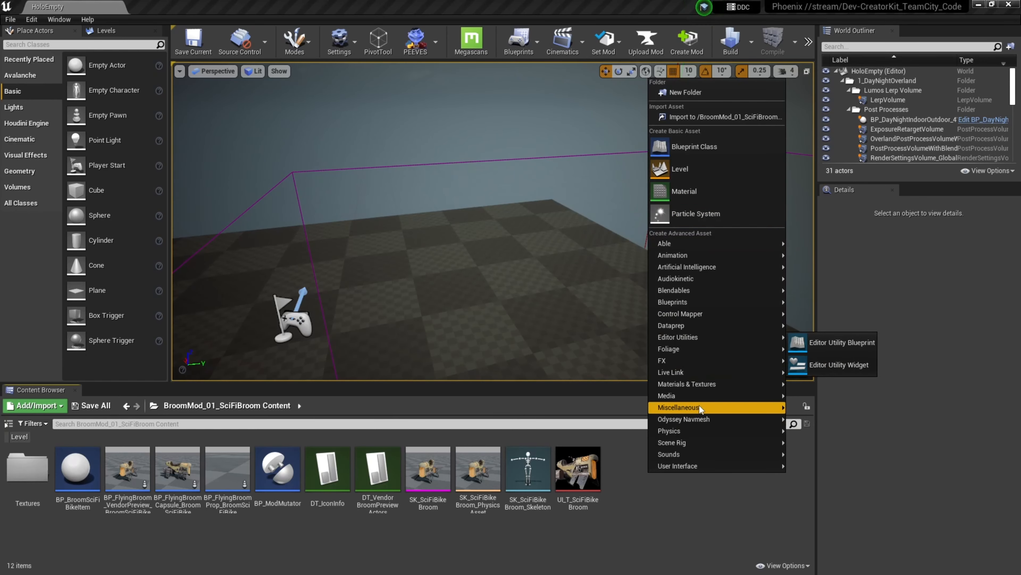
mouse_move(699, 406)
click(843, 258)
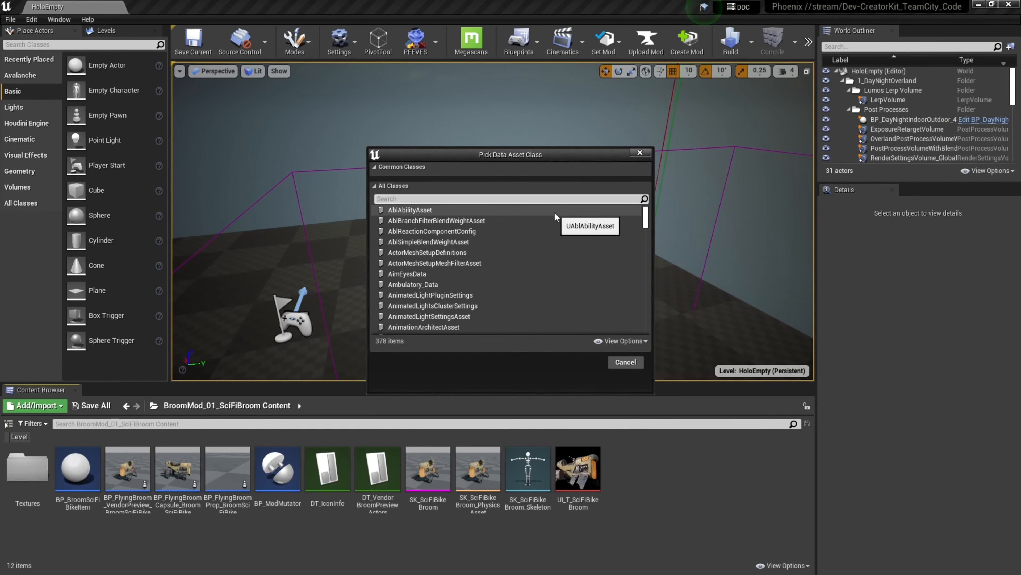
text(item tool)
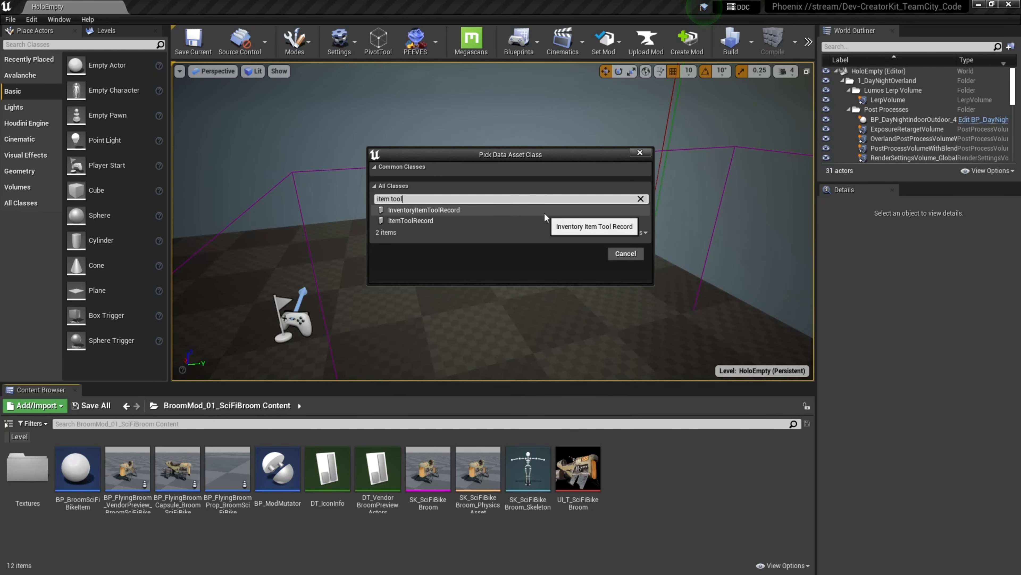
click(544, 213)
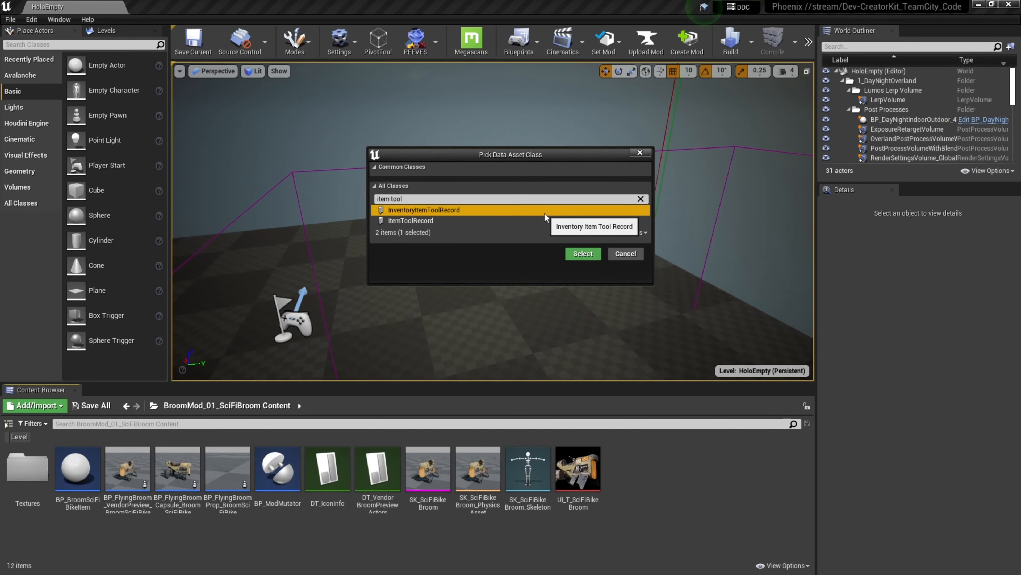
click(583, 255)
key(Home)
text(DA_)
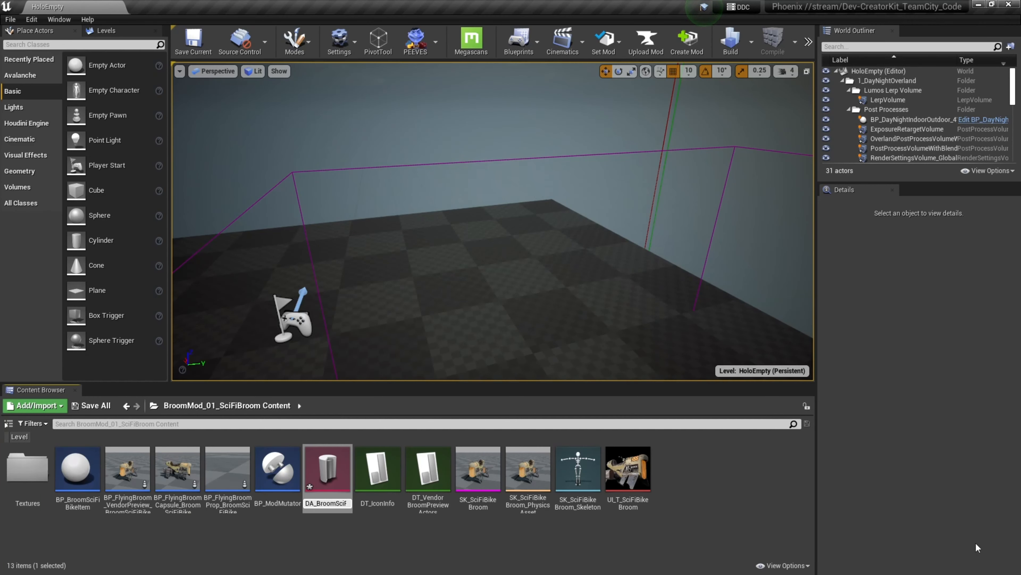
key(Return)
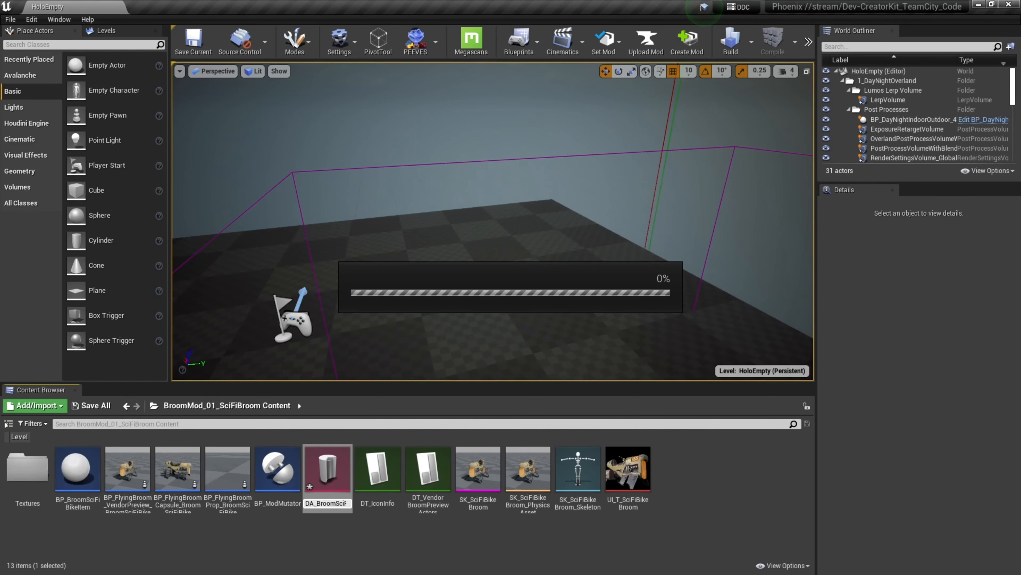
click(322, 524)
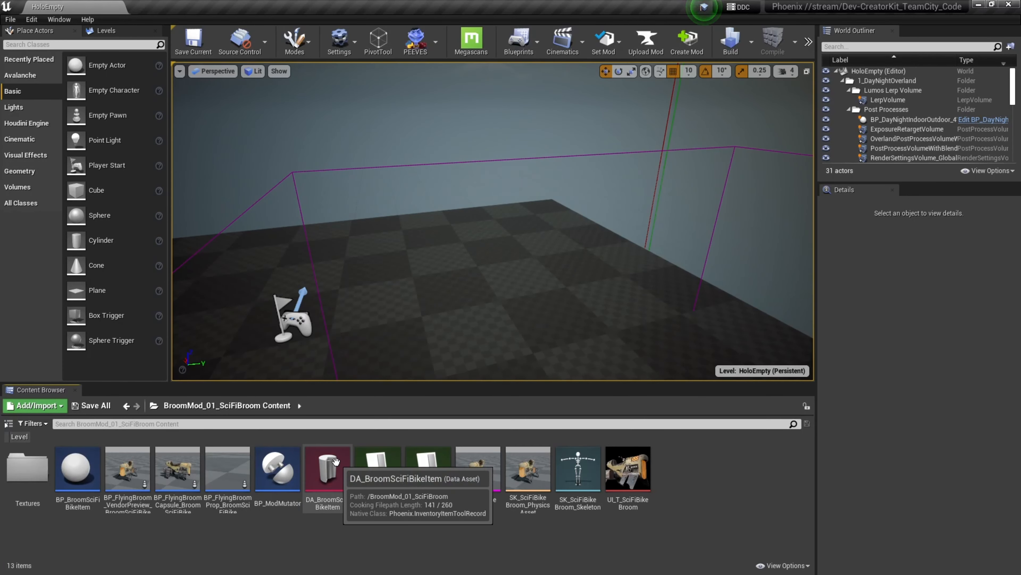
- Open DA_BroomSciFiBikeItem and assign BP_BroomSciFiBikeItem as its Inventory Item Tool
double_click(336, 473)
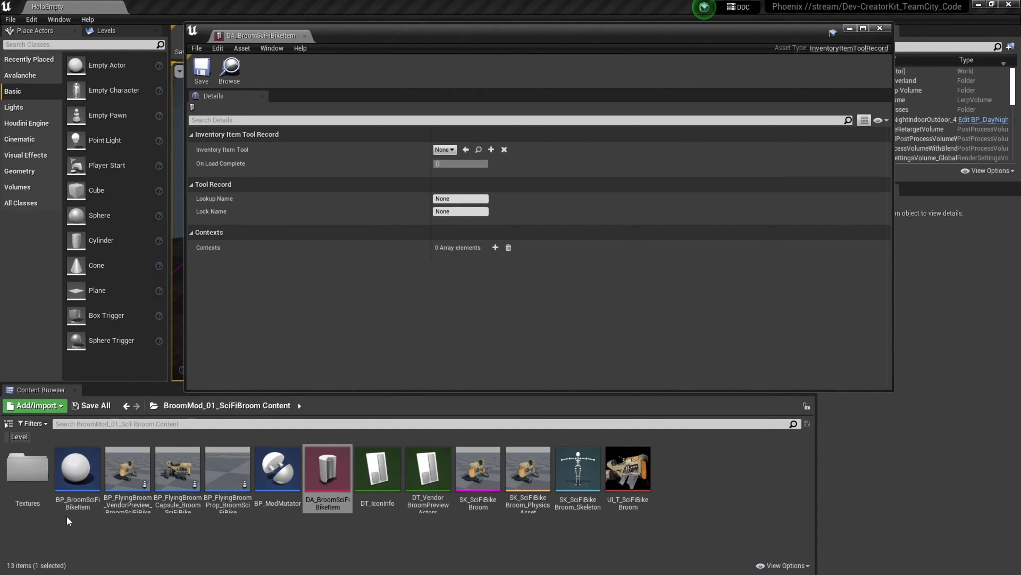
click(65, 490)
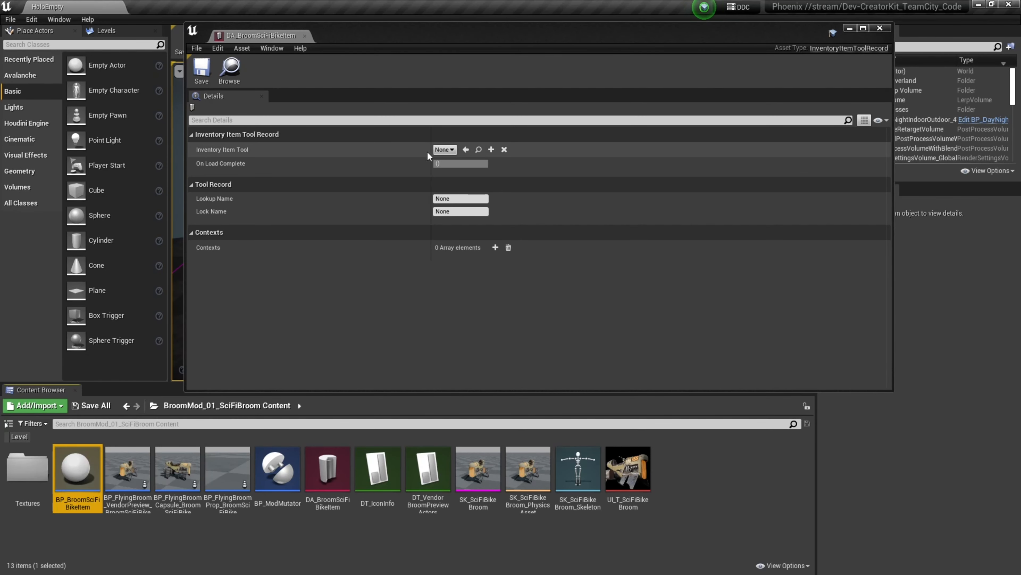
click(466, 149)
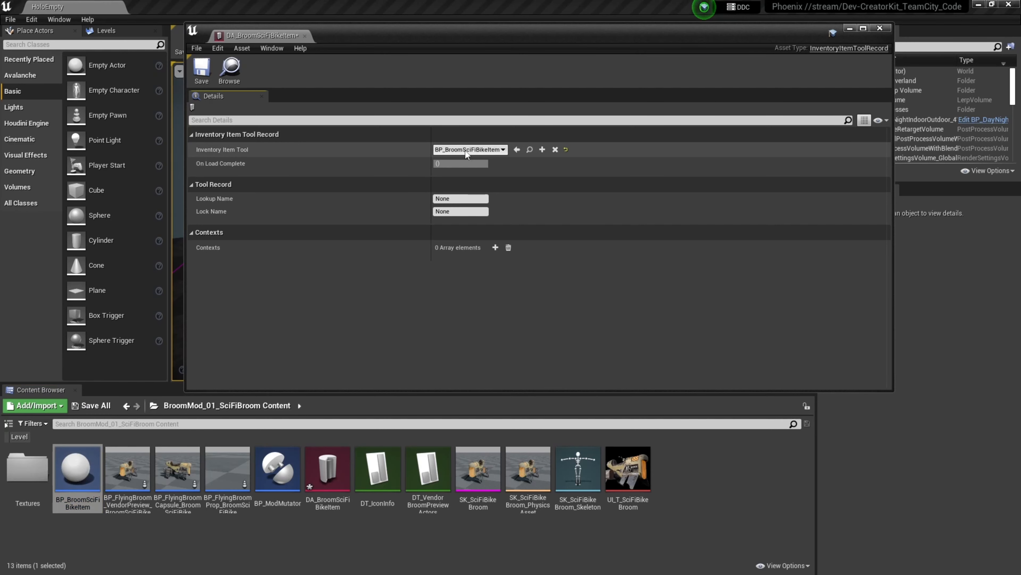
- Set the tool record's Lookup Name to ITEM_BroomSciFiBike, then save and close the data asset
click(475, 200)
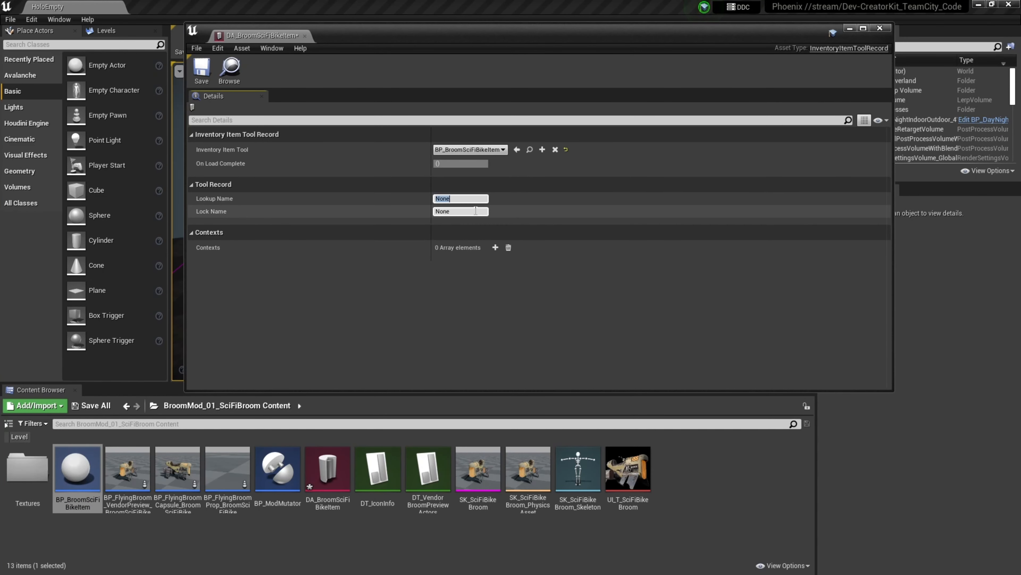
text(ITEM_BroomSciFiBike)
key(Return)
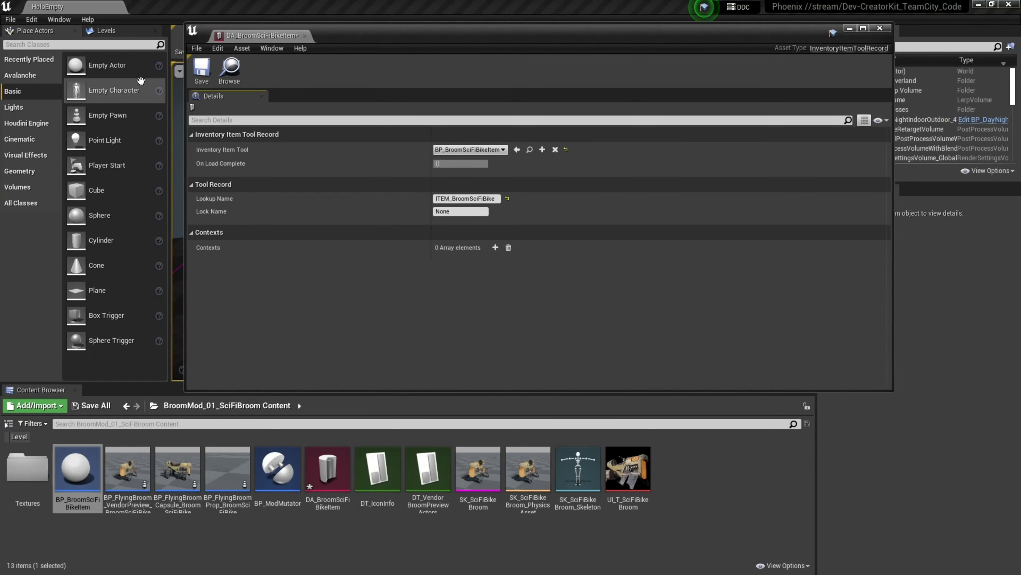
click(202, 71)
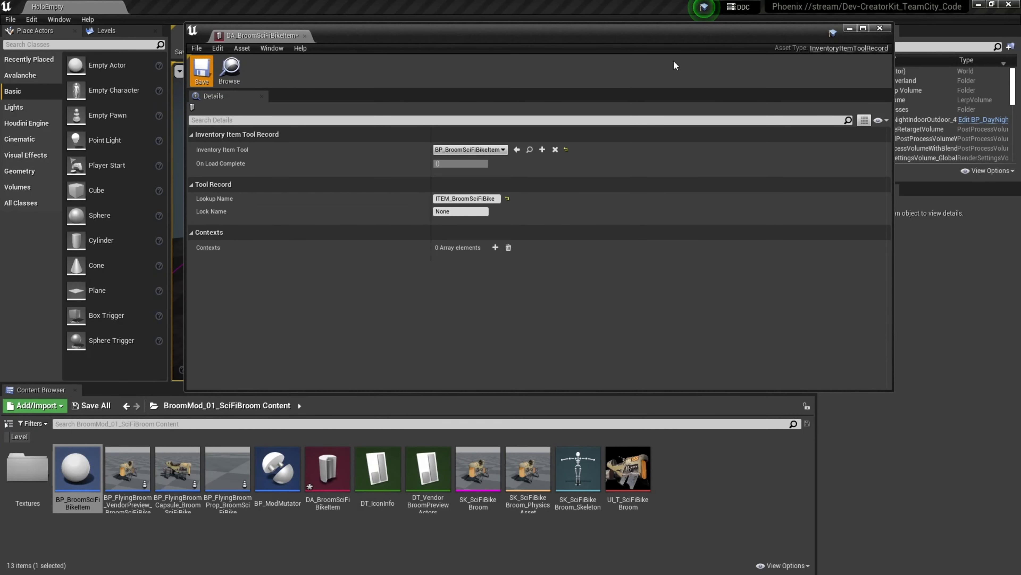
click(880, 28)
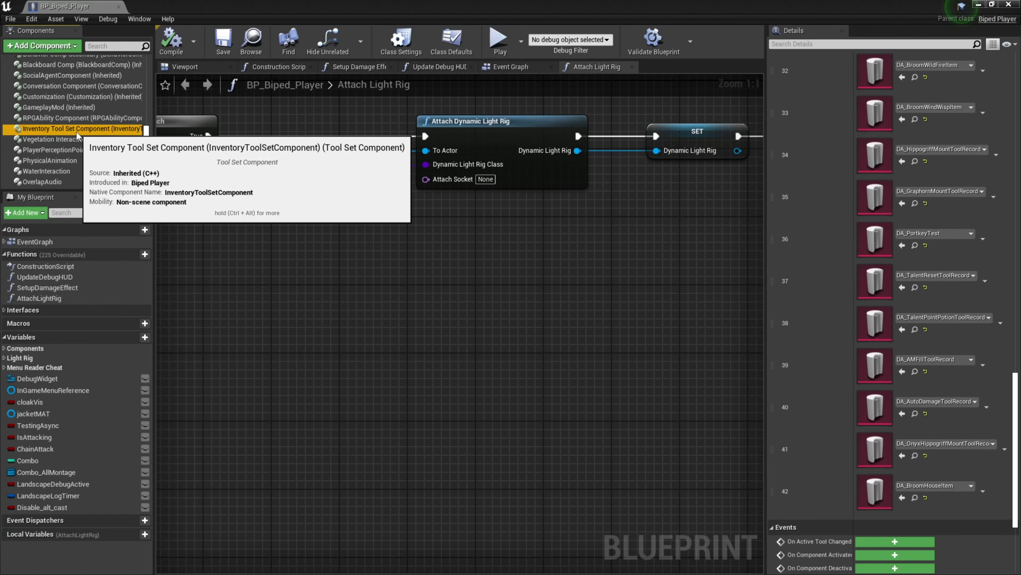
- Examine the Tool Records array of the Inventory Tool Set Component in BP_Biped_Player
scroll(795, 93, up, 15)
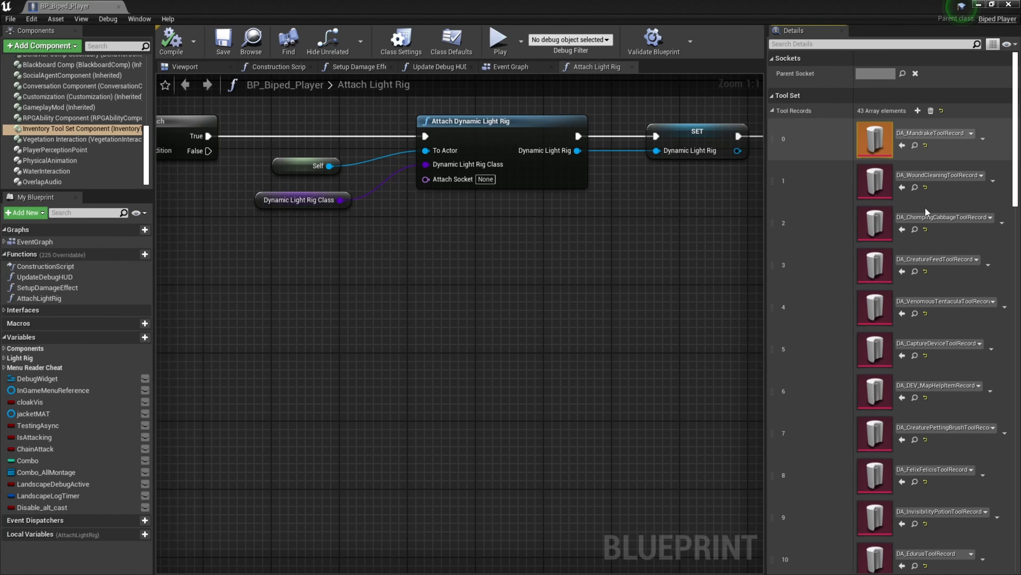
scroll(923, 247, down, 8)
scroll(923, 251, down, 10)
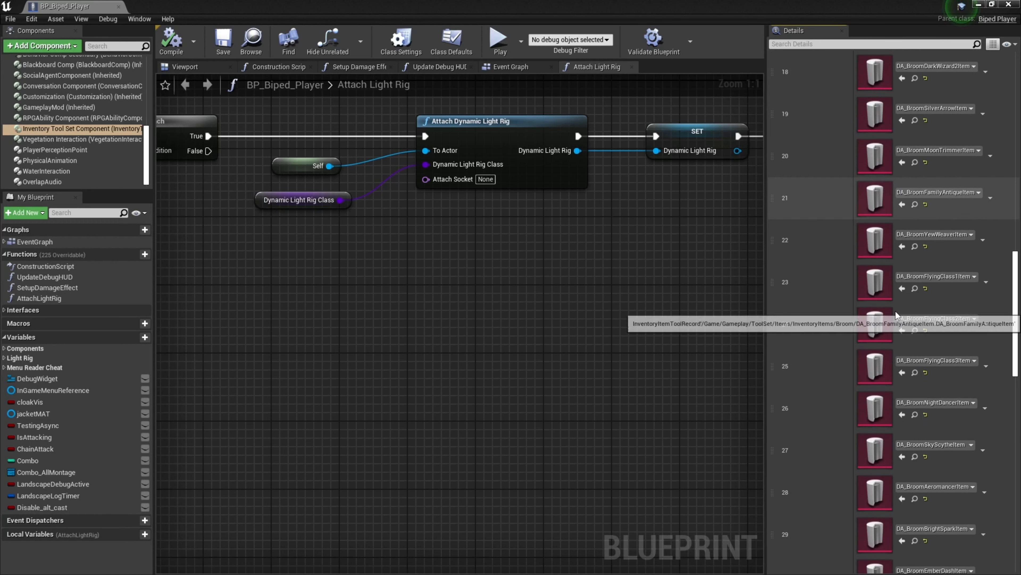
scroll(870, 245, down, 3)
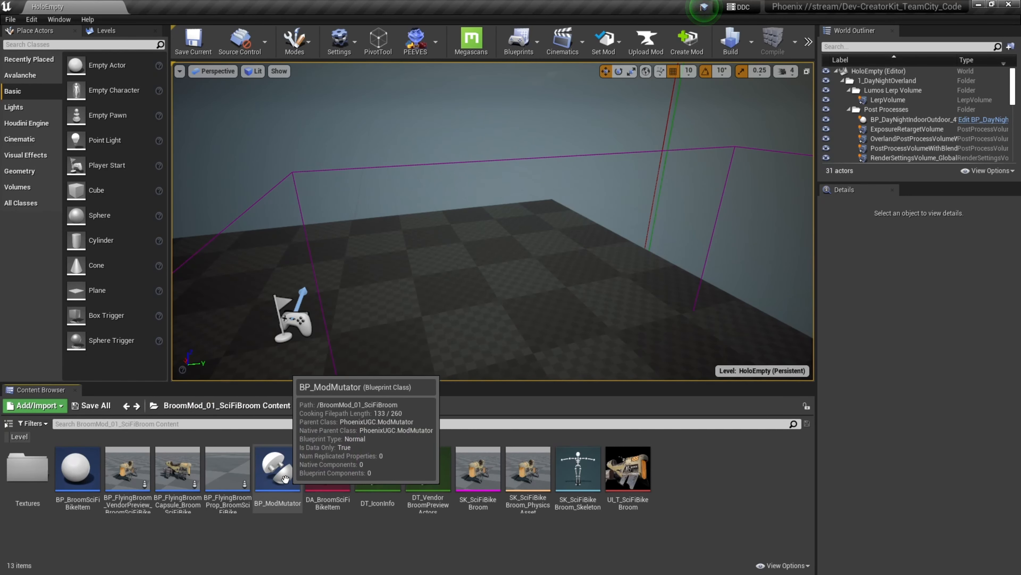
- Open BP_ModMutator and add a BP_Biped_Player element to the Actor Types for Spawn Notifications array
double_click(277, 469)
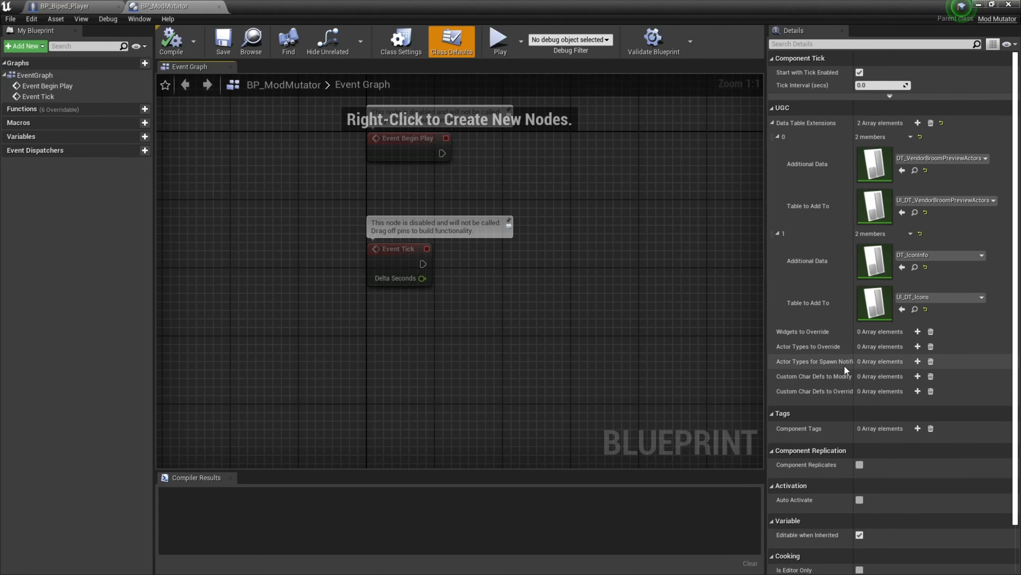
click(918, 361)
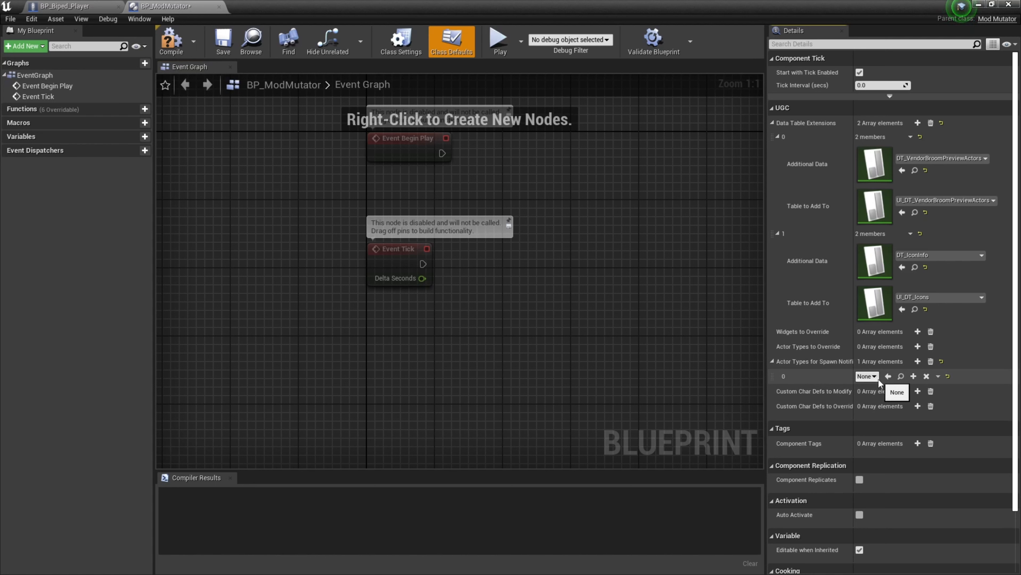
click(879, 378)
text(bp_biped)
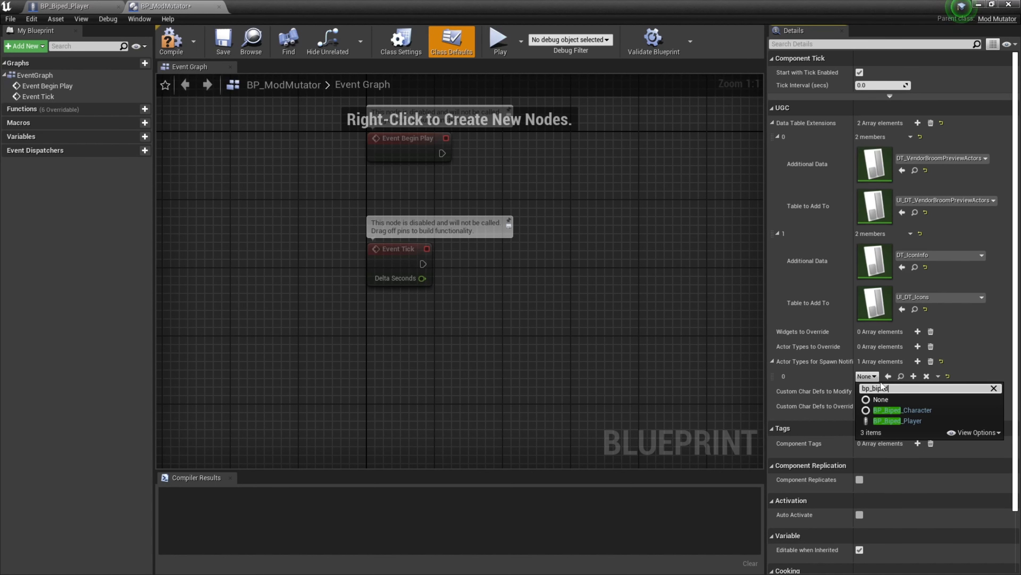
click(915, 421)
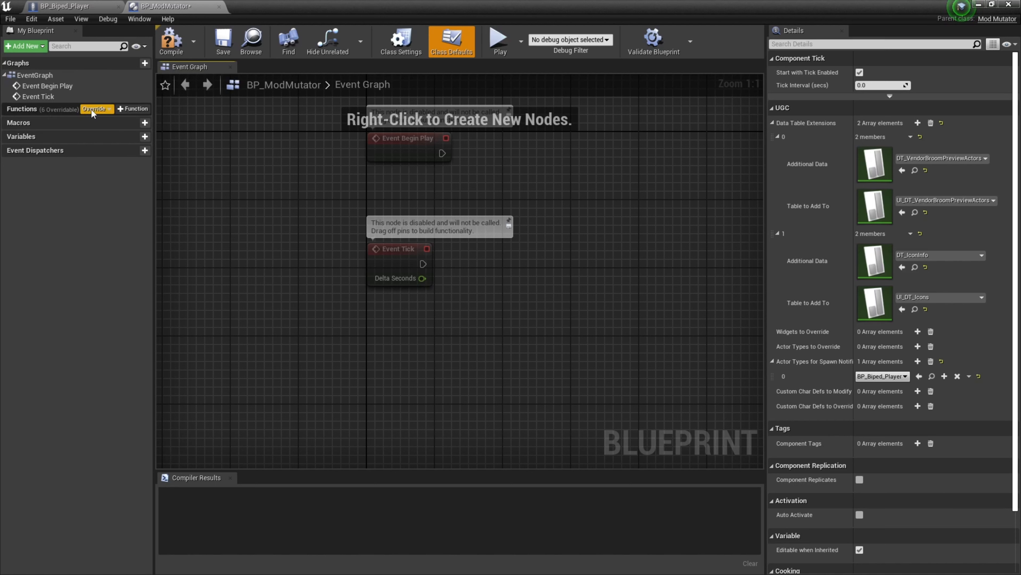
- Override Receive Actor Spawned Notification and connect its execution and Spawned Actor outputs to a Cast To BP_Biped_Player node
click(92, 109)
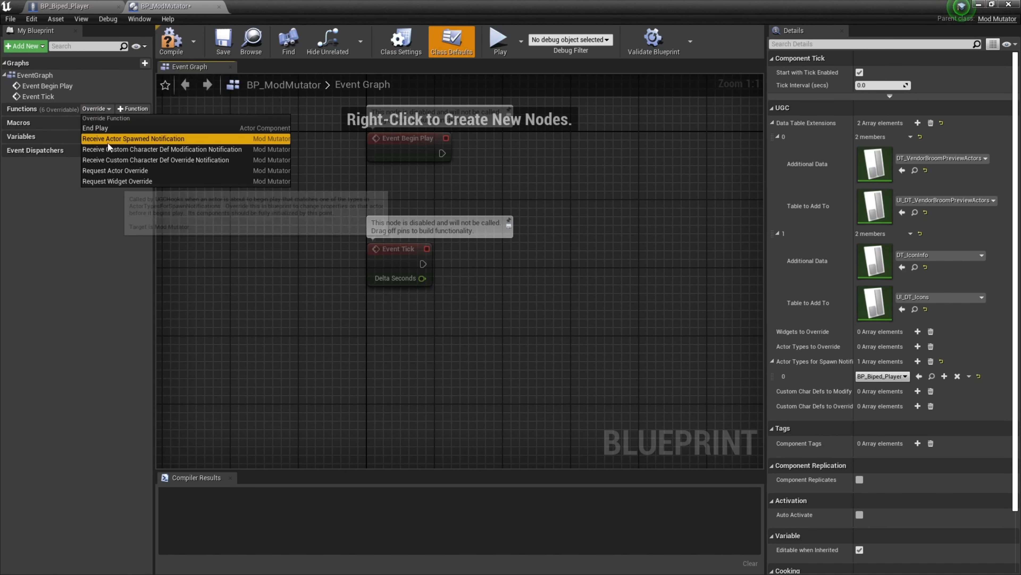
click(146, 141)
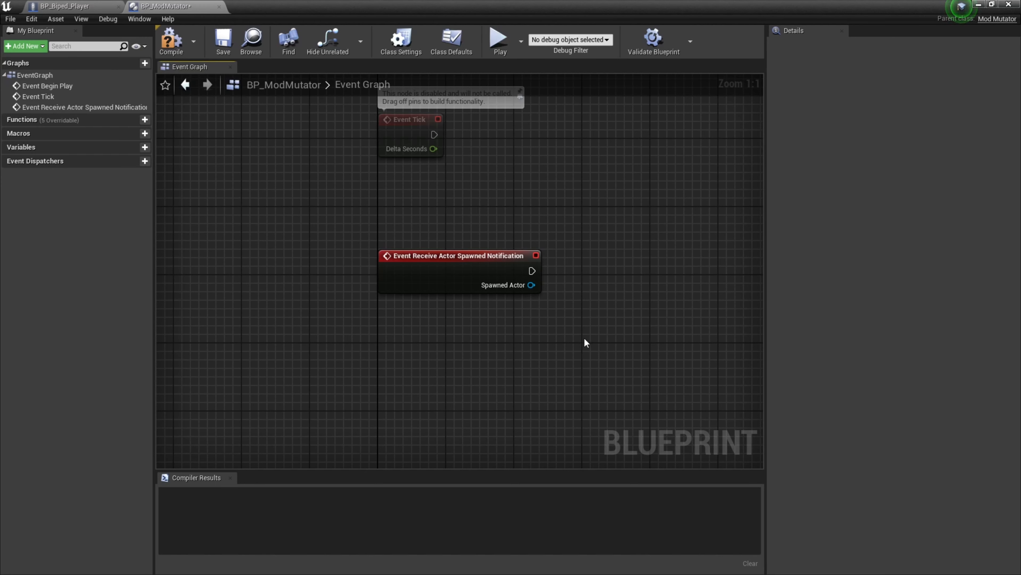
drag(531, 271, 594, 272)
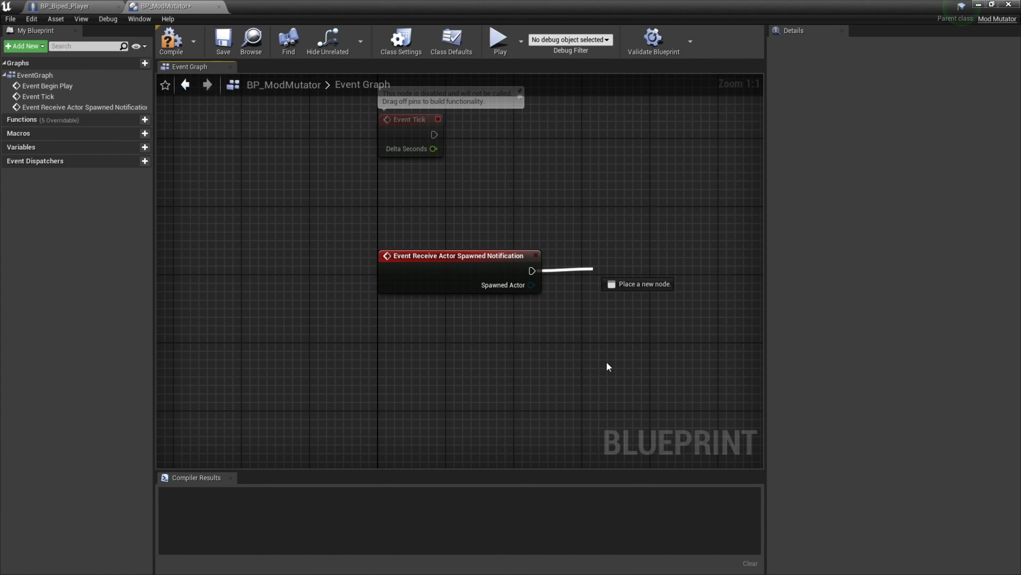
drag(607, 363, 606, 363)
text(Cast to BP_Biped_Player)
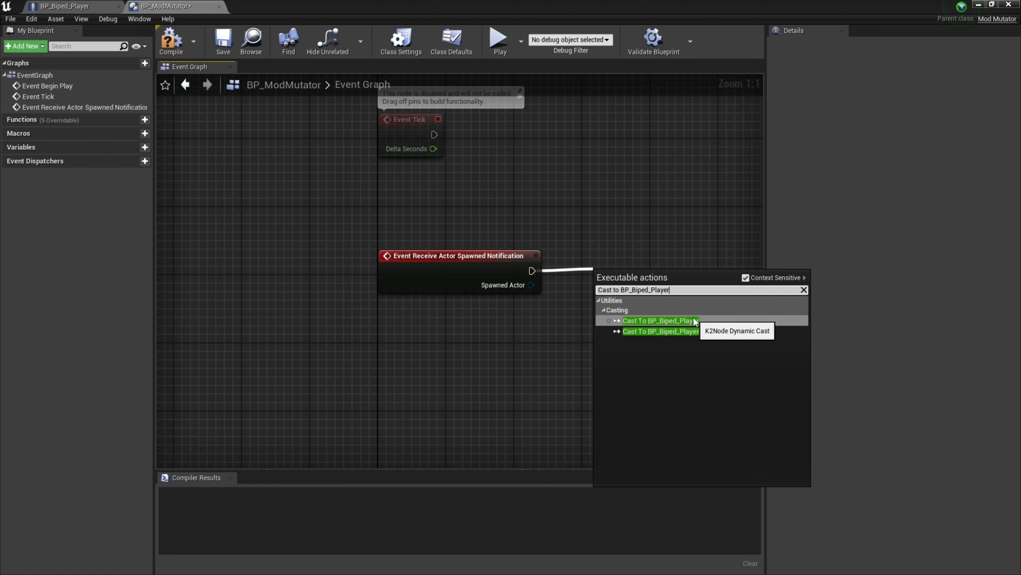
click(666, 320)
drag(665, 279, 674, 262)
drag(532, 285, 612, 287)
- Add a Get Inventory Tool Set Component node from the cast's As BP Biped Player output
scroll(733, 294, down, 1)
right_drag(733, 294, 495, 242)
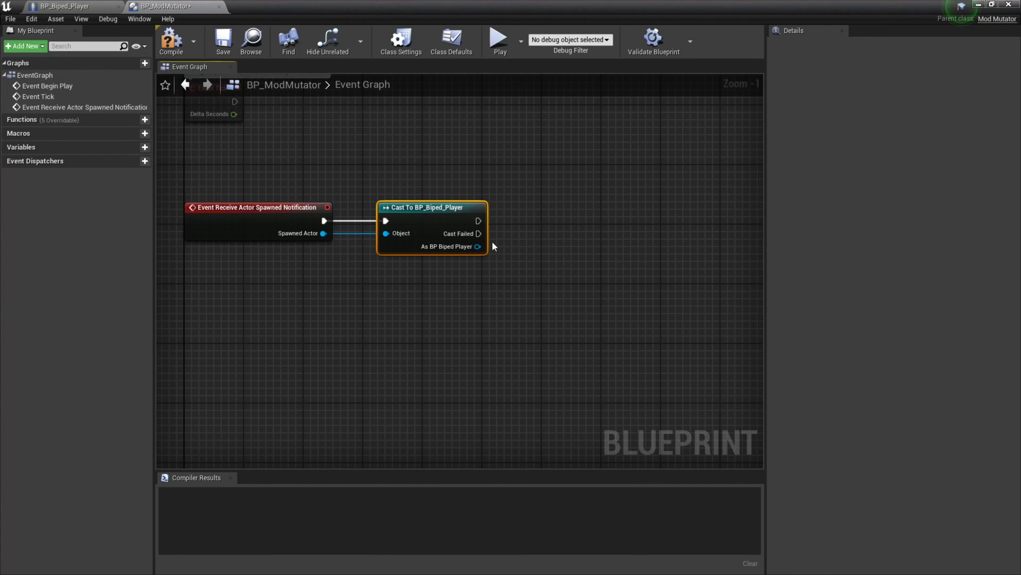
drag(479, 246, 511, 313)
drag(579, 365, 576, 365)
text(inventory tool set)
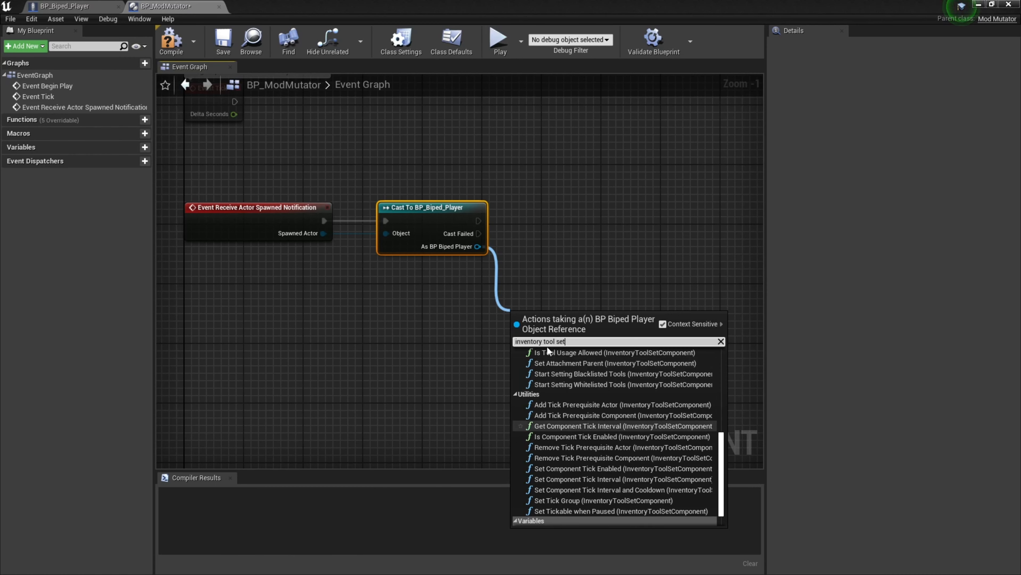
scroll(606, 386, down, 1)
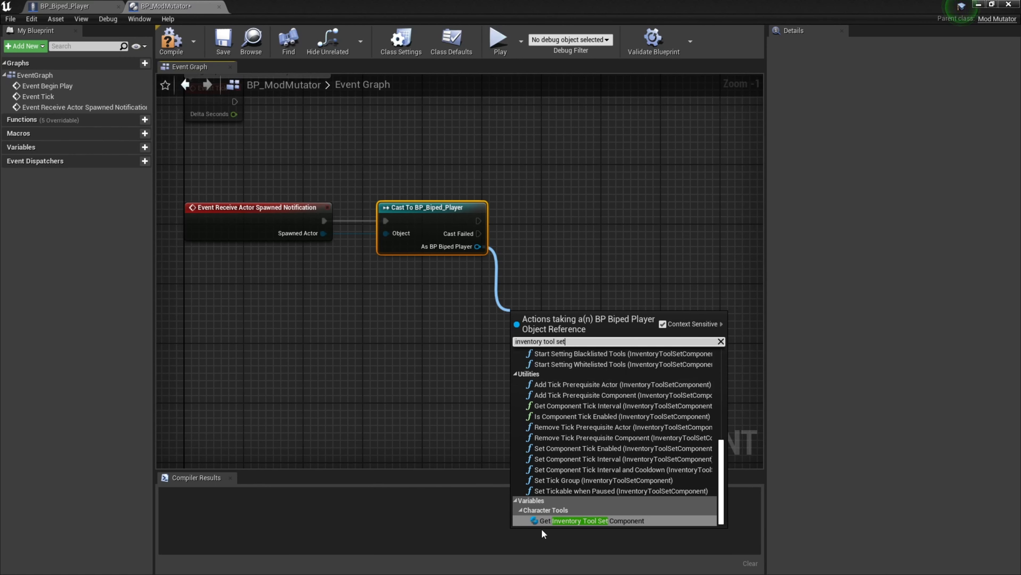
click(601, 521)
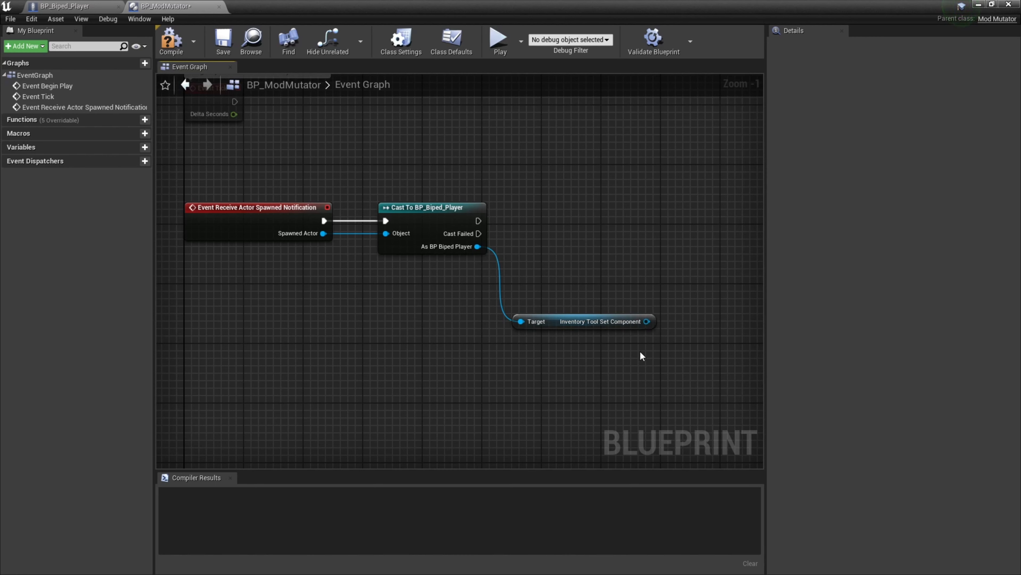
- Add an Is Valid macro node for the Inventory Tool Set Component and connect the cast's execution output to it
drag(649, 321, 606, 222)
text(is valid)
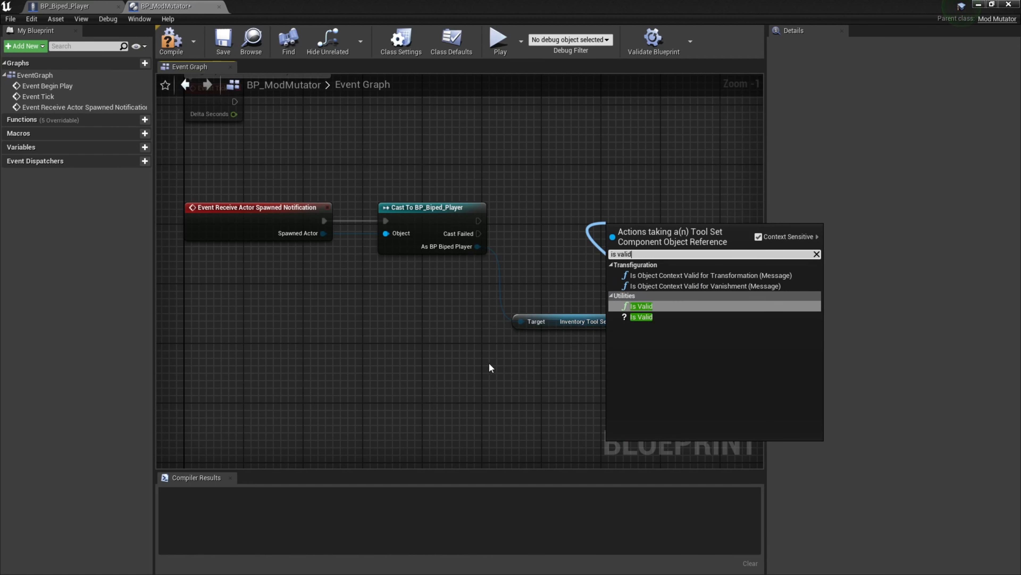
click(652, 318)
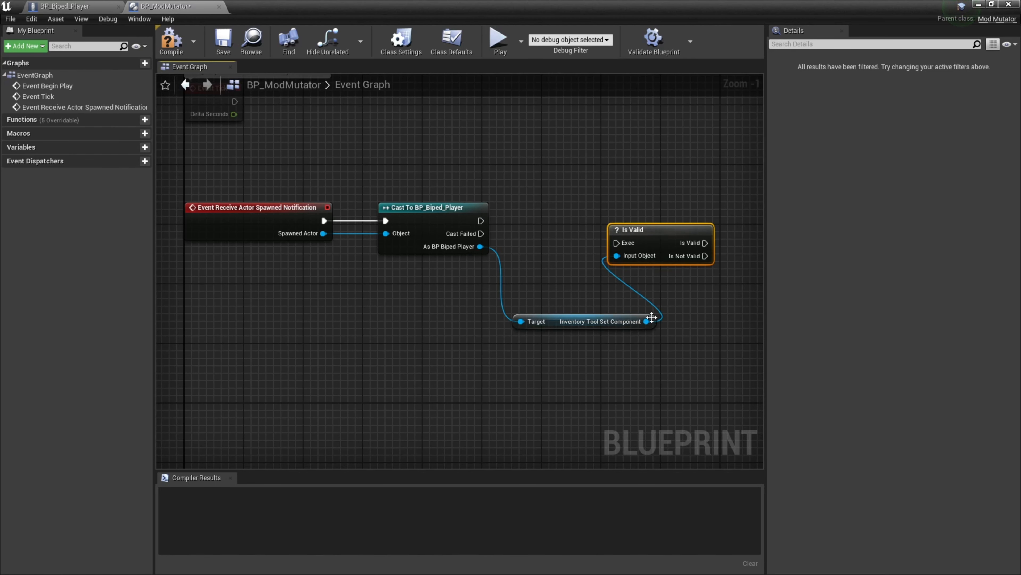
drag(648, 237, 662, 220)
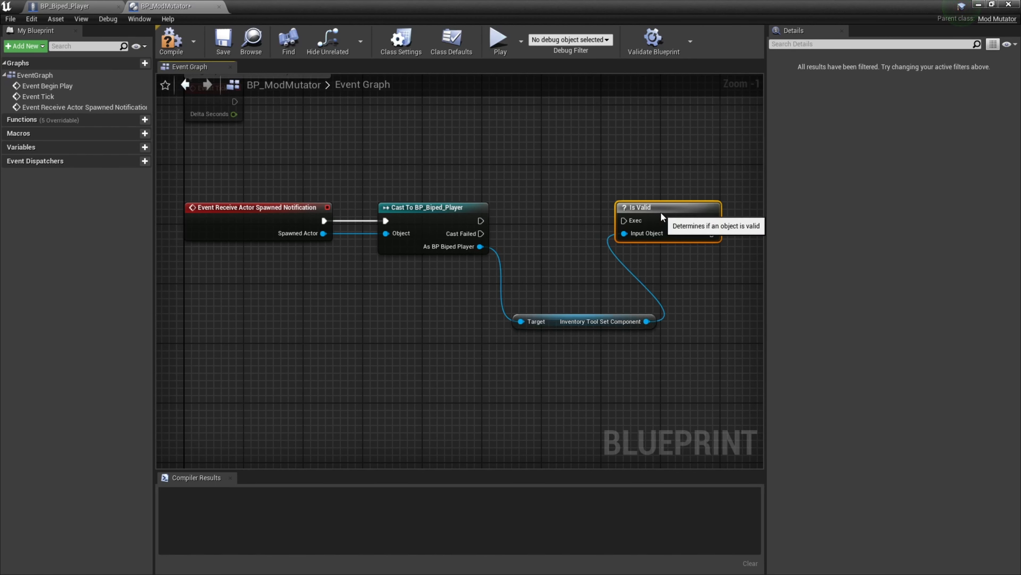
drag(481, 220, 624, 221)
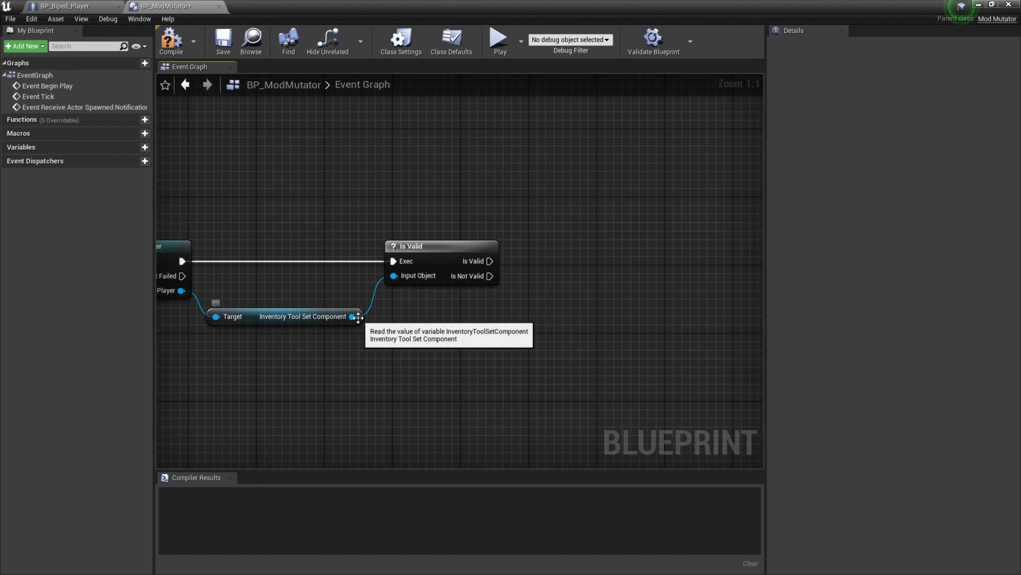
- Add an Add Tool to Records node from the Inventory Tool Set Component and connect the Is Valid execution output to it
drag(352, 316, 635, 305)
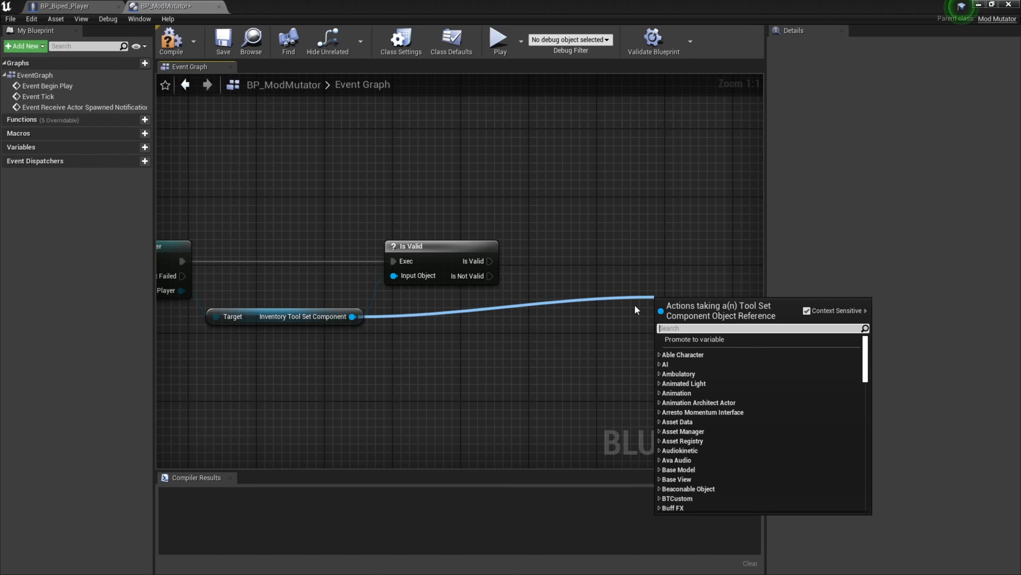
text(add tool)
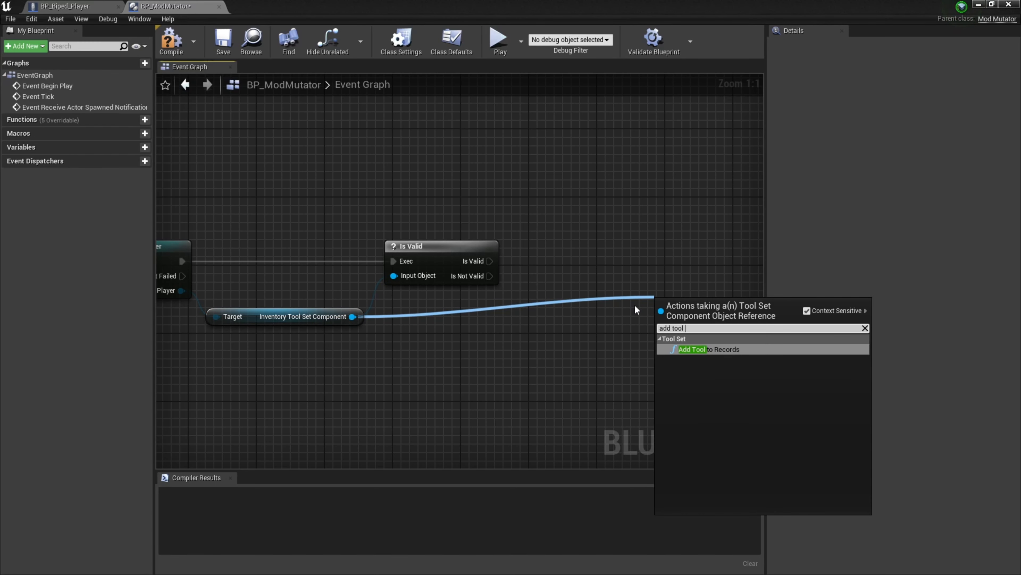
click(708, 349)
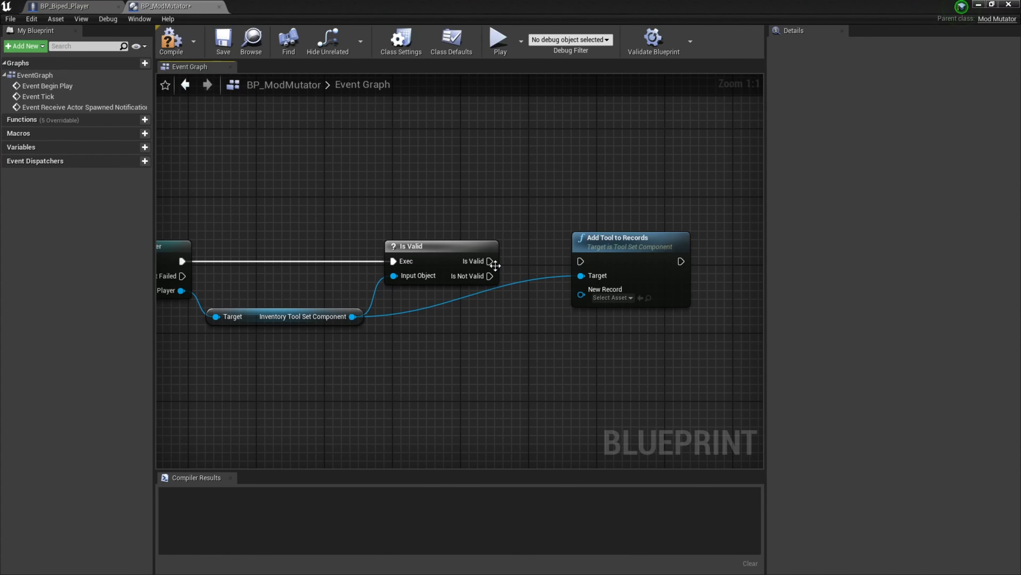
drag(490, 261, 584, 262)
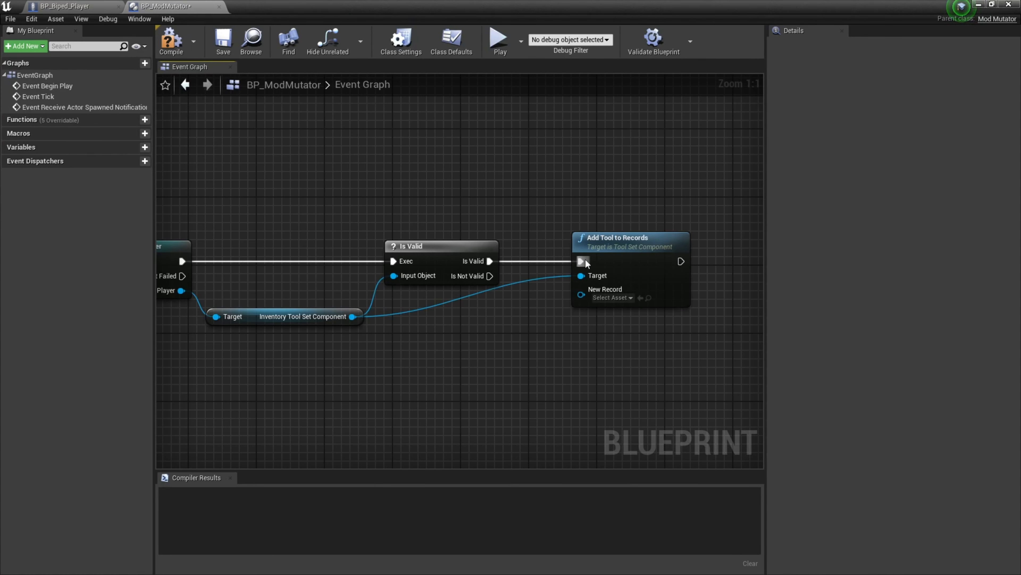
- Set the Add Tool to Records node's New Record to DA_BroomSciFiBikeItem, compile BP_ModMutator, and return to the level editor
click(617, 298)
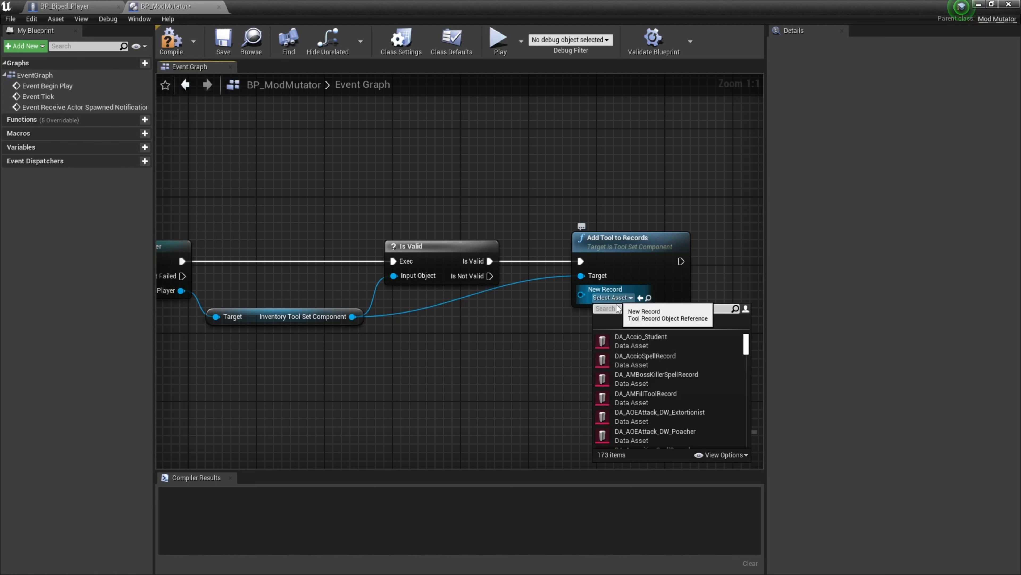
text(scifi)
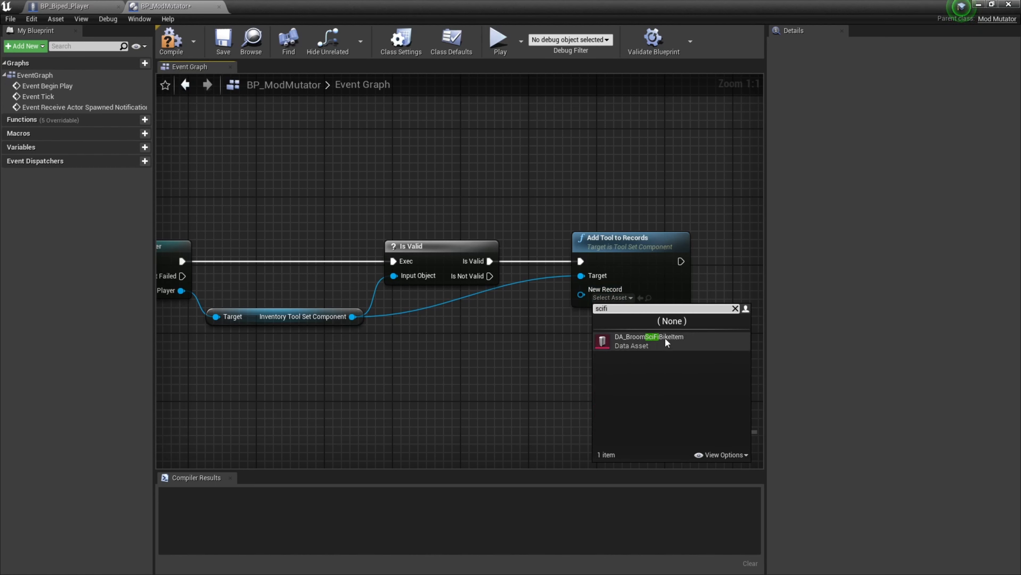
click(671, 344)
click(176, 50)
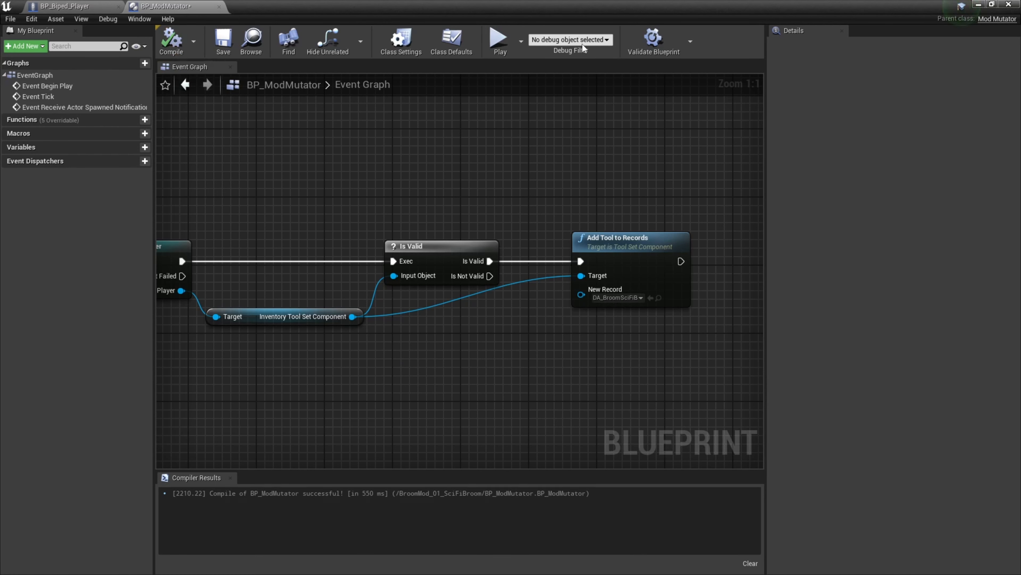
click(978, 4)
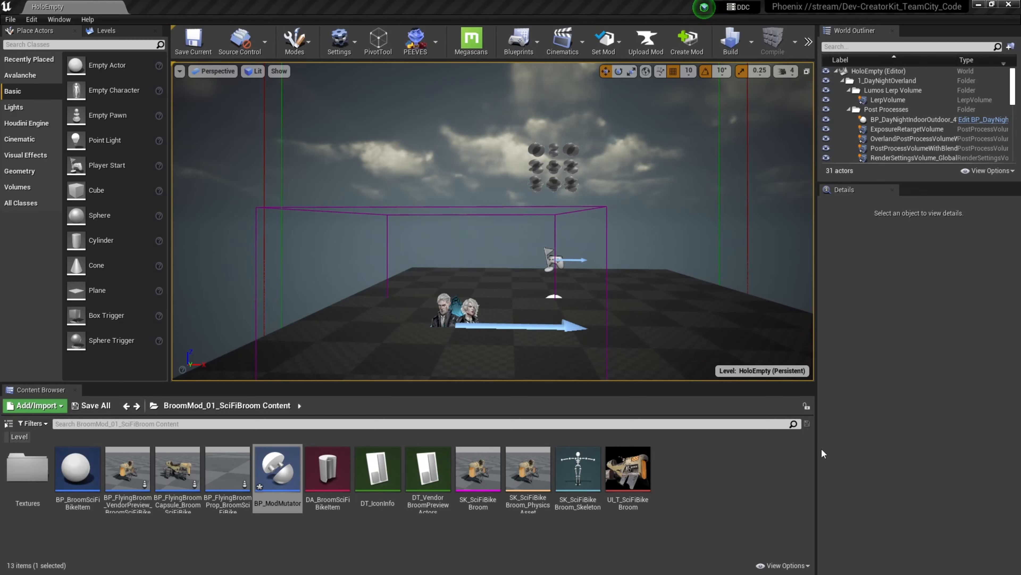
- Open the Localization Text Editor and apply an entry with ID BroomSciFiBike and localization "Sci-Fi Bike Broom"
click(59, 19)
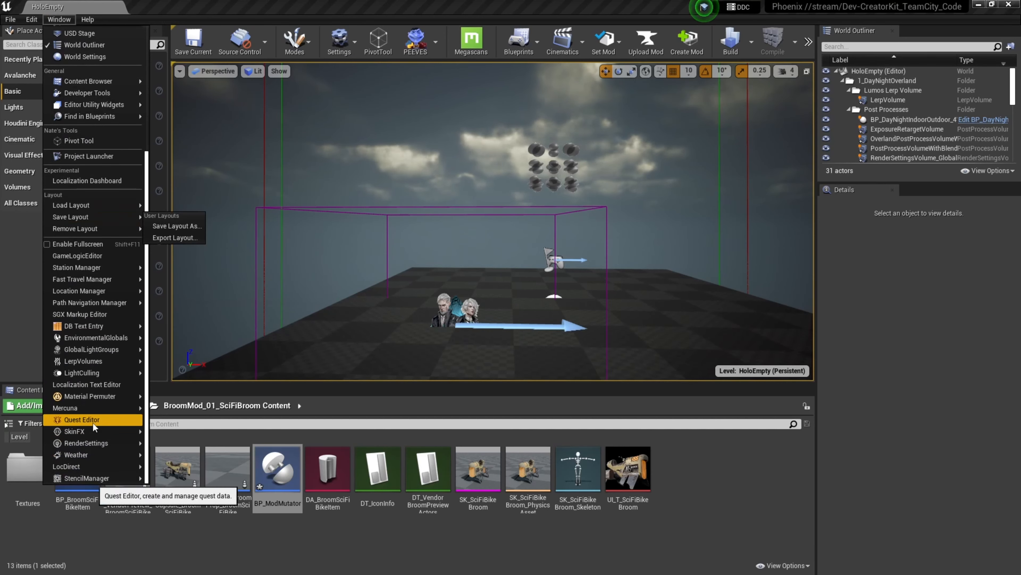
click(93, 384)
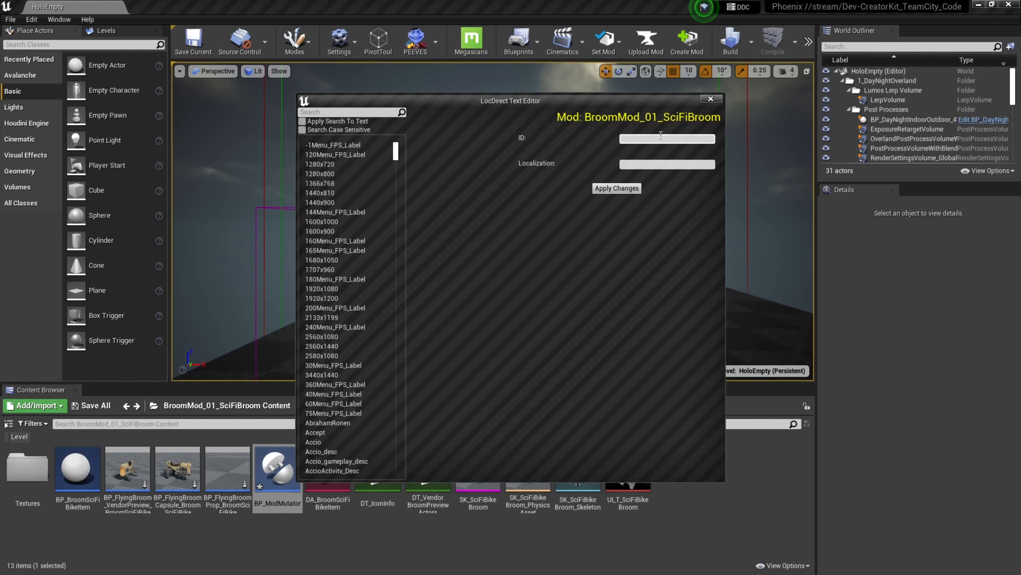
text(BroomSciFiBike)
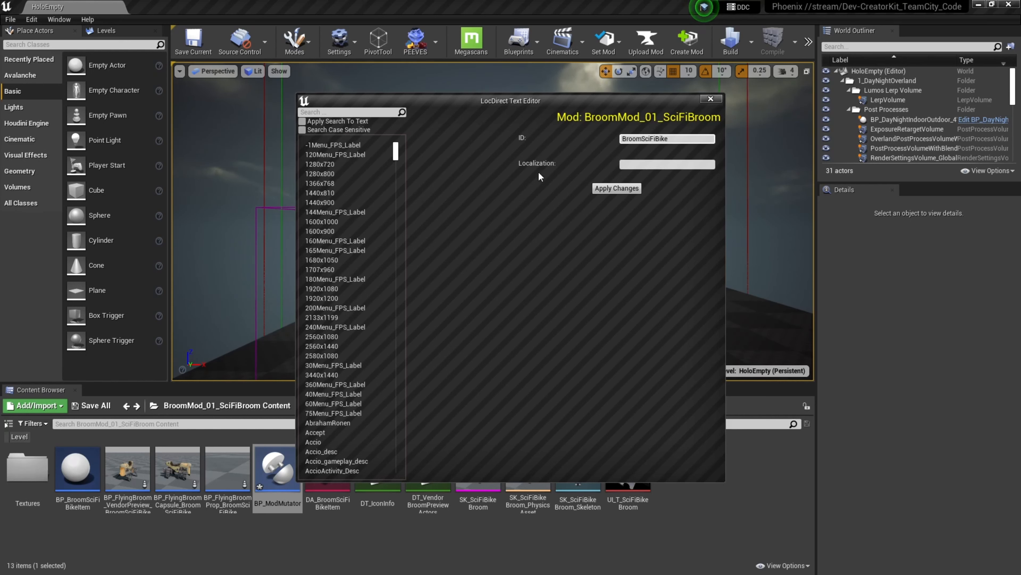
click(629, 168)
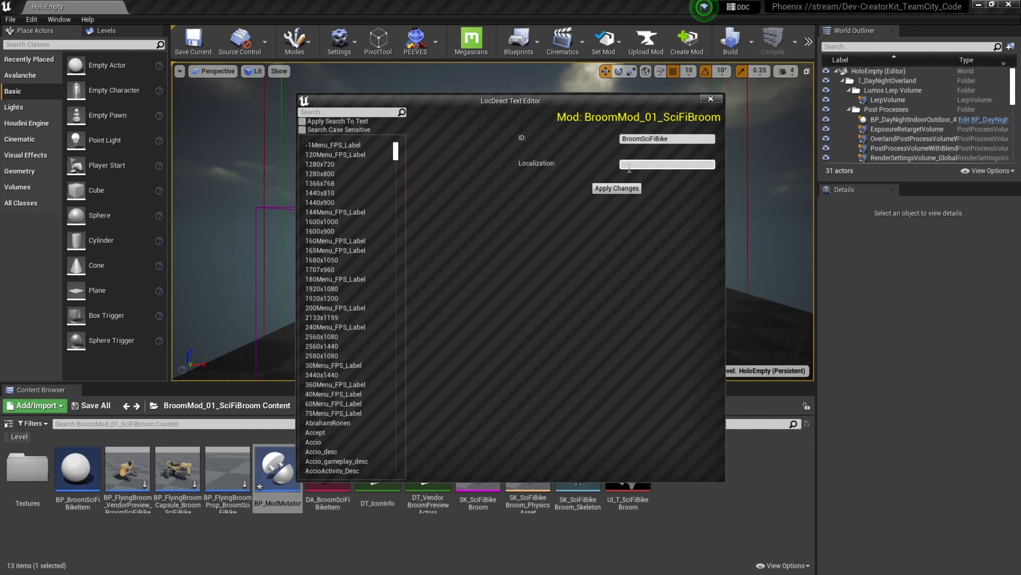
text(Sci-Fi Bike Broom)
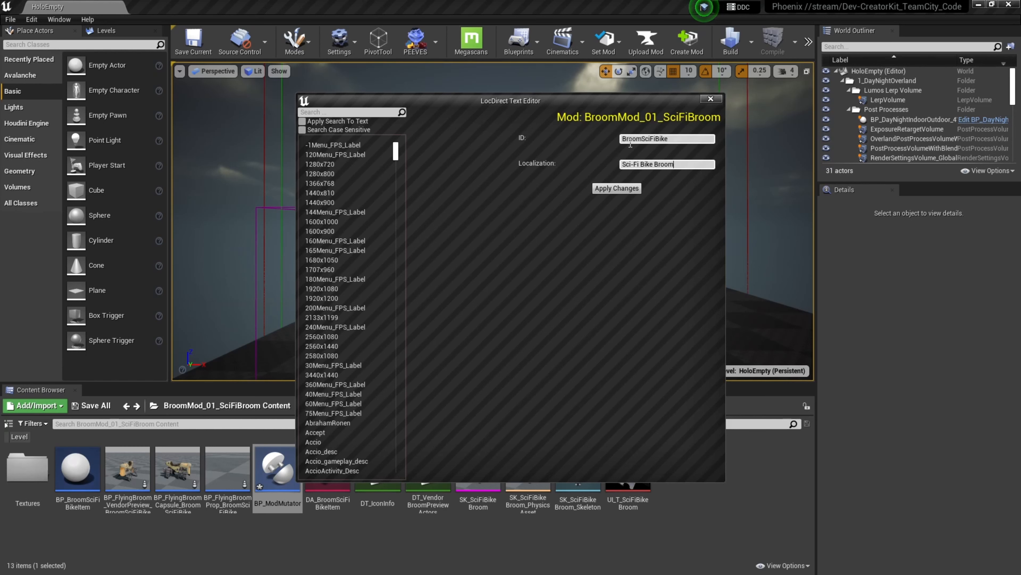
click(617, 188)
- Apply a localization entry BroomSciFiBike_desc with the text "Brooms? Where we're going, we don't need brooms." and "3D model by The Mist Polygon"
click(683, 138)
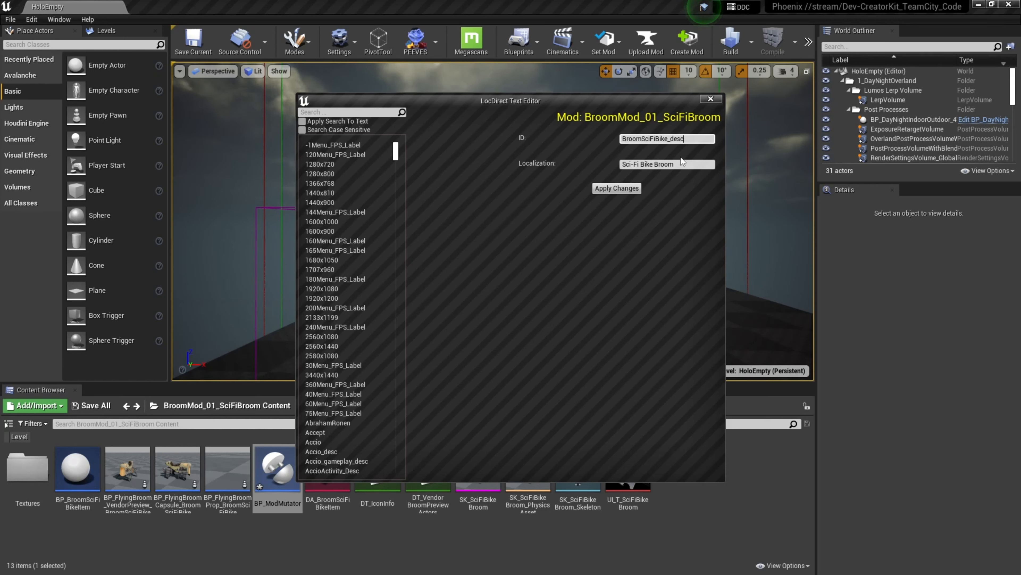
double_click(682, 168)
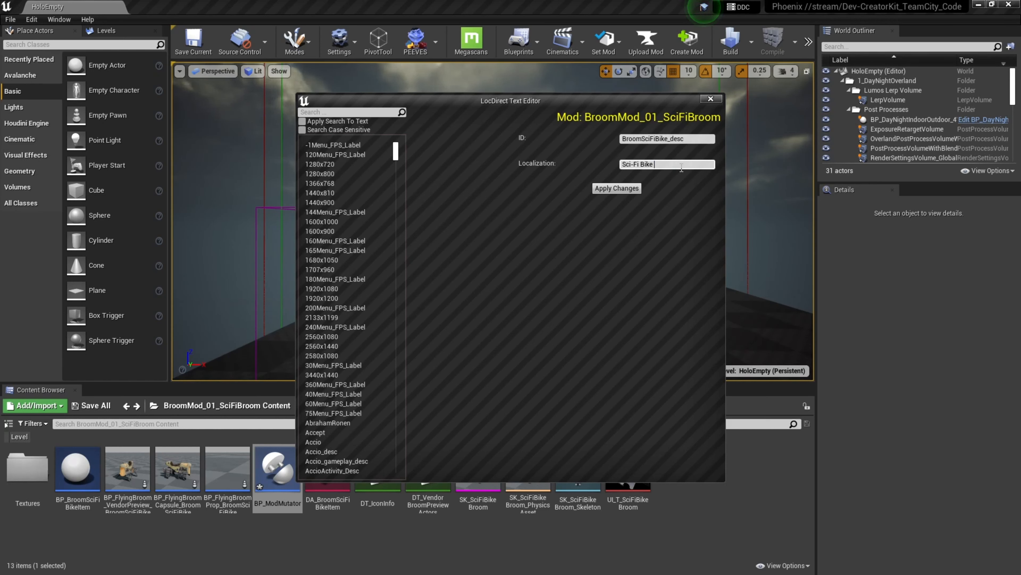
key(ctrl+v)
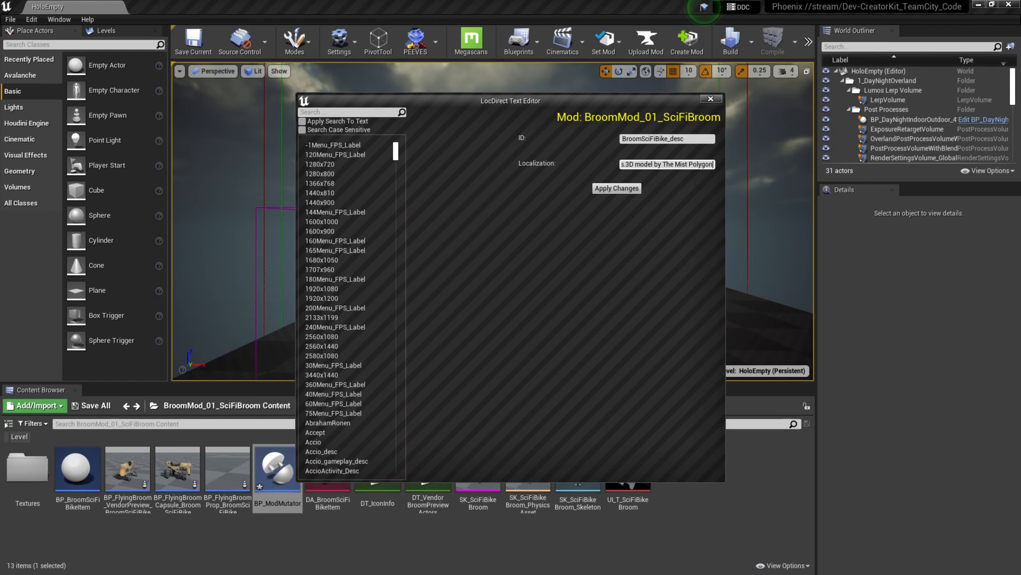
click(614, 188)
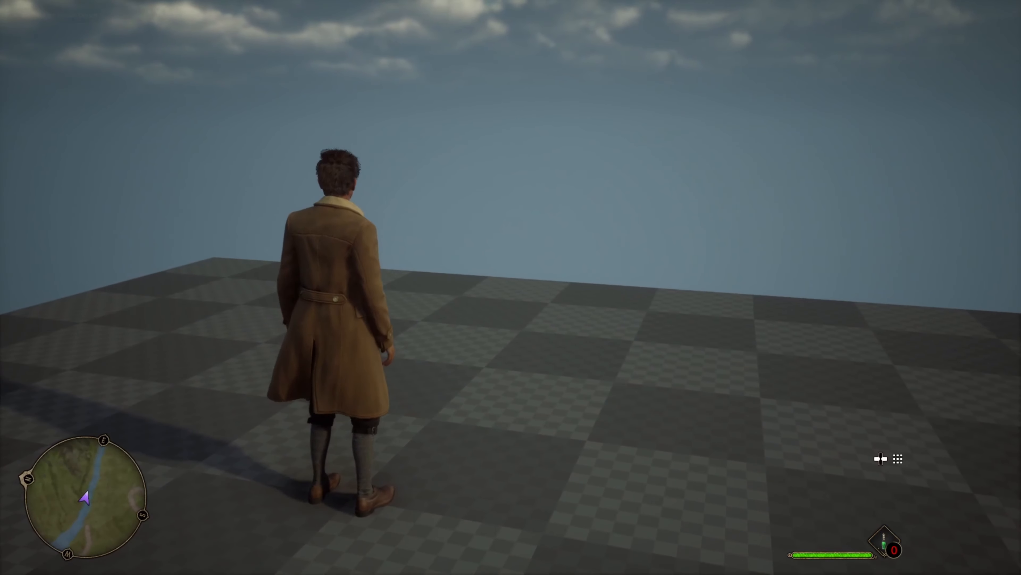
- Run the console command InventoryAdd BroomSciFiBike 1 in the play session to give the player the broom
key(grave)
key(Up)
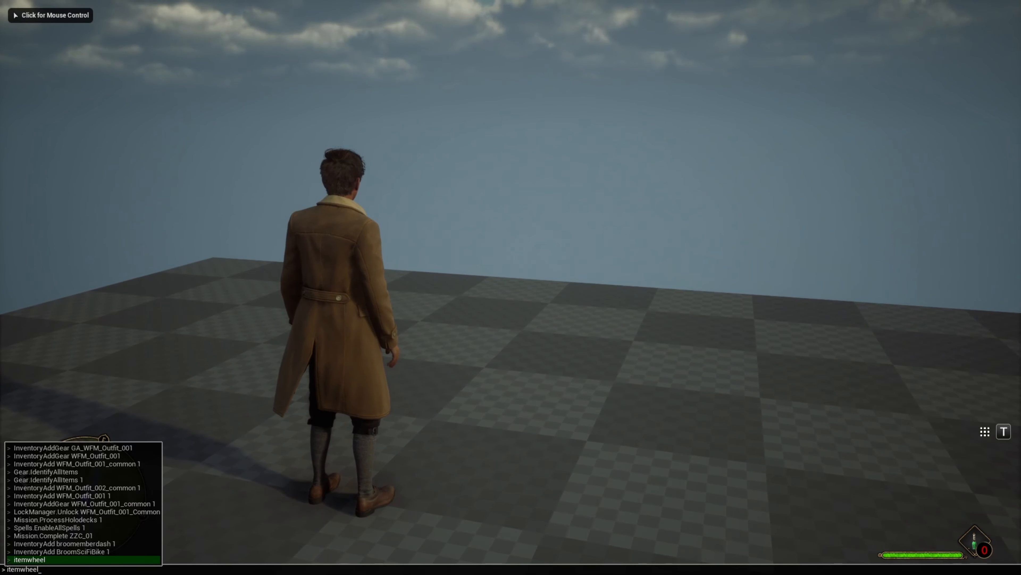
key(Up)
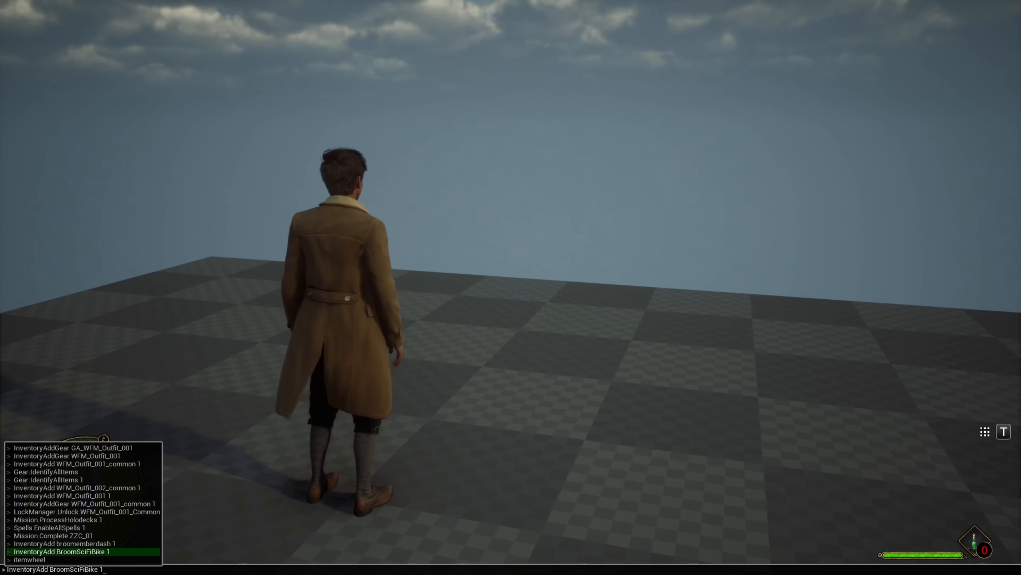
key(Return)
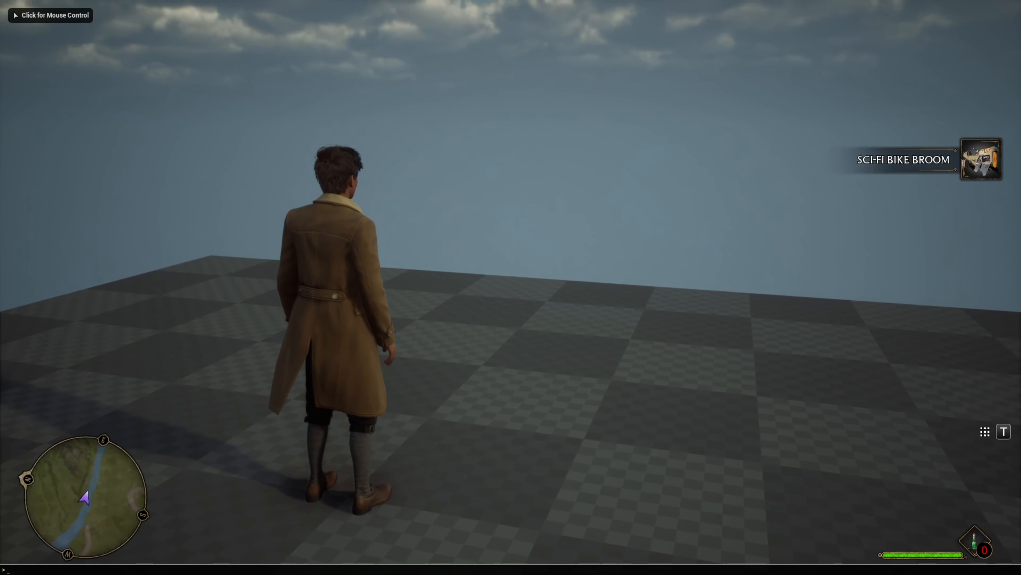
- Run the itemwheel console command in the play session and close the console
key(Up)
key(Up)
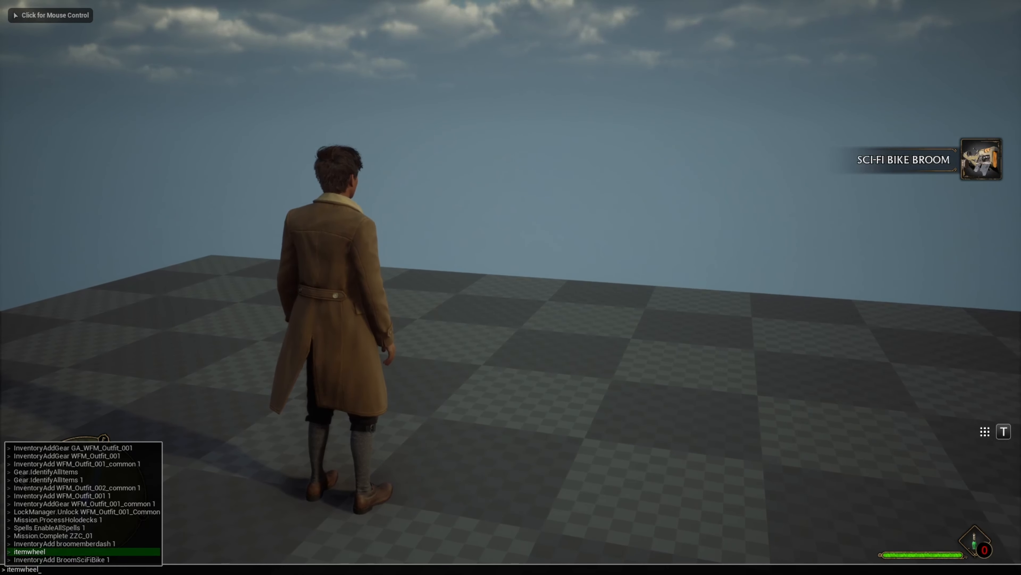
key(Return)
key(Return)
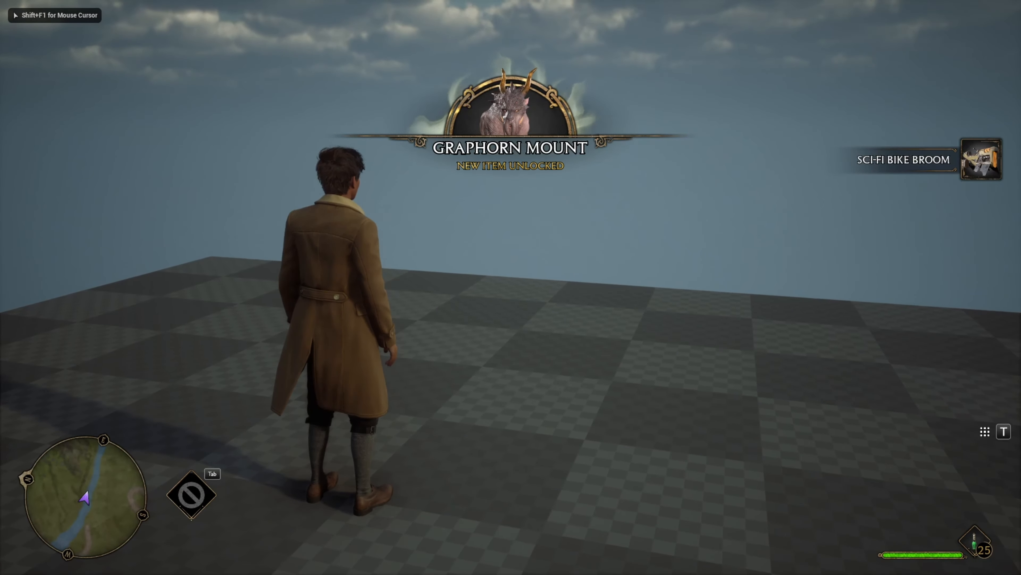
- Open the player's Gear screen, examine the Sci-Fi Bike Broom's description and 3D preview in the broom slot, and leave the menus
key(d)
key(w)
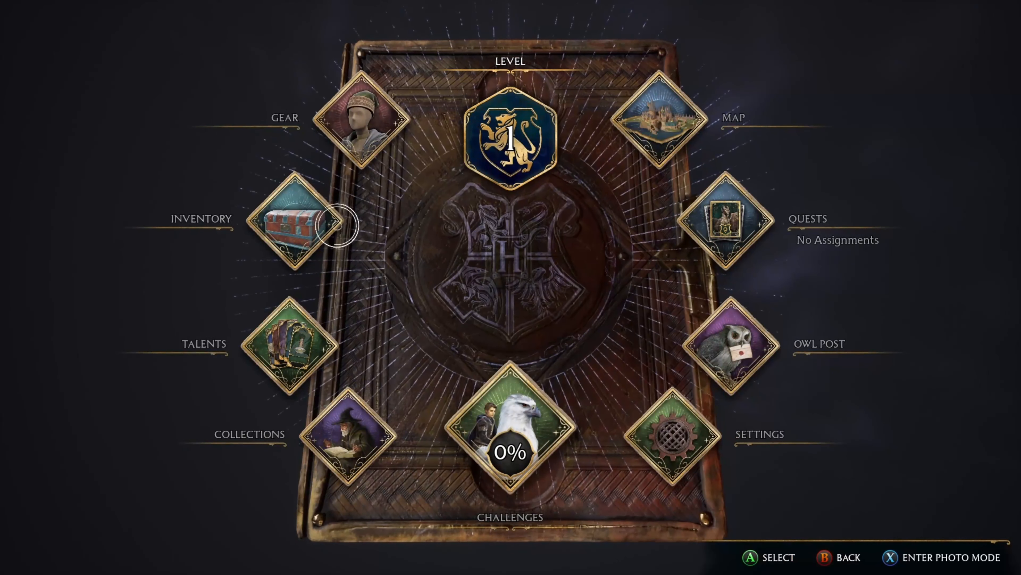
click(343, 119)
mouse_move(882, 418)
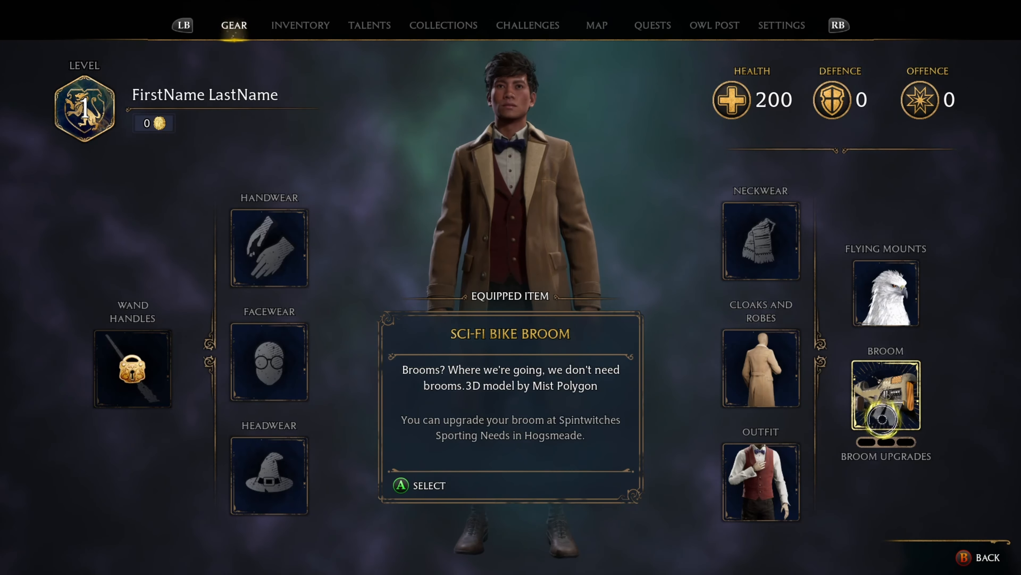
click(883, 418)
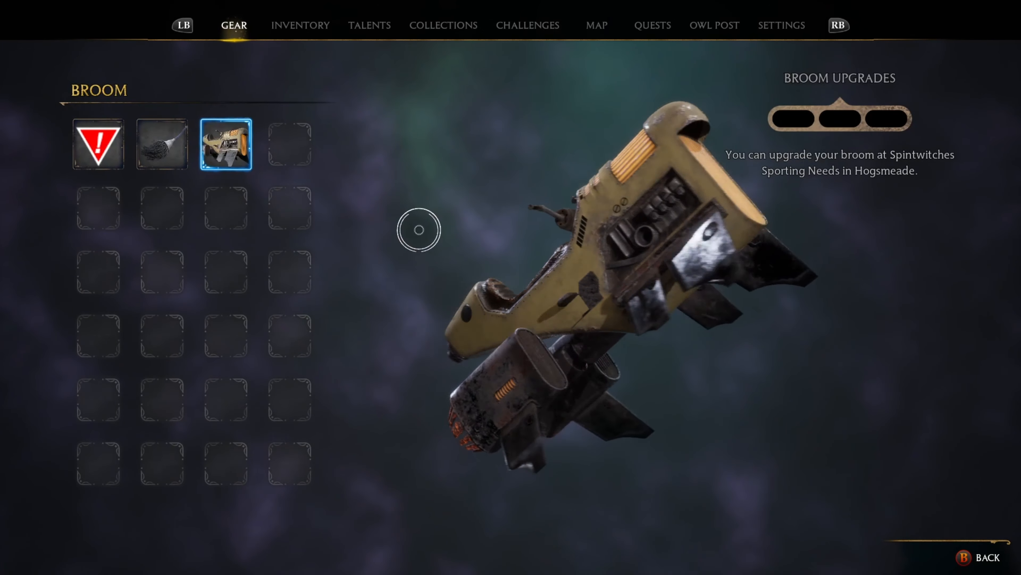
mouse_move(227, 168)
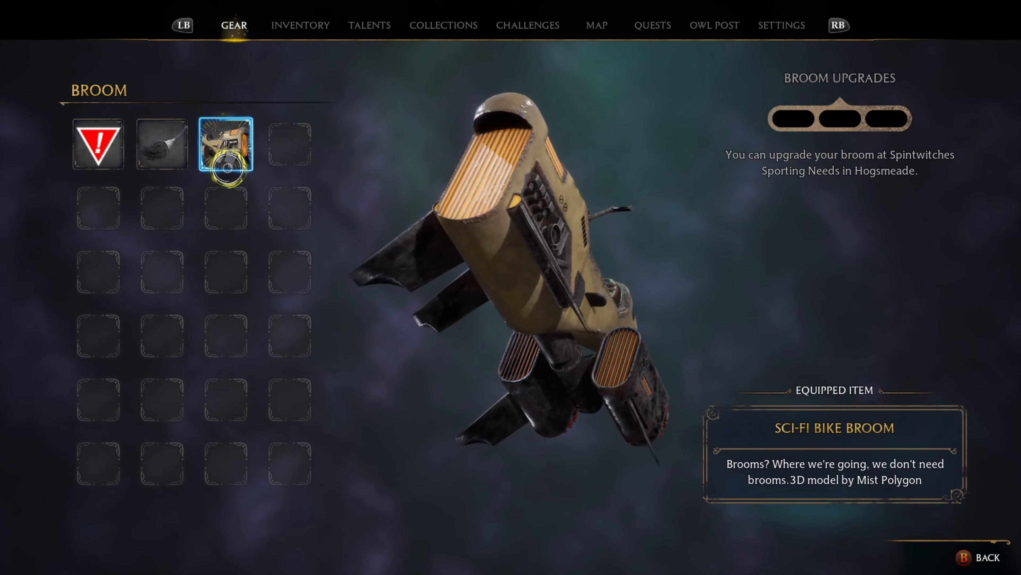
key(Escape)
key(Escape)
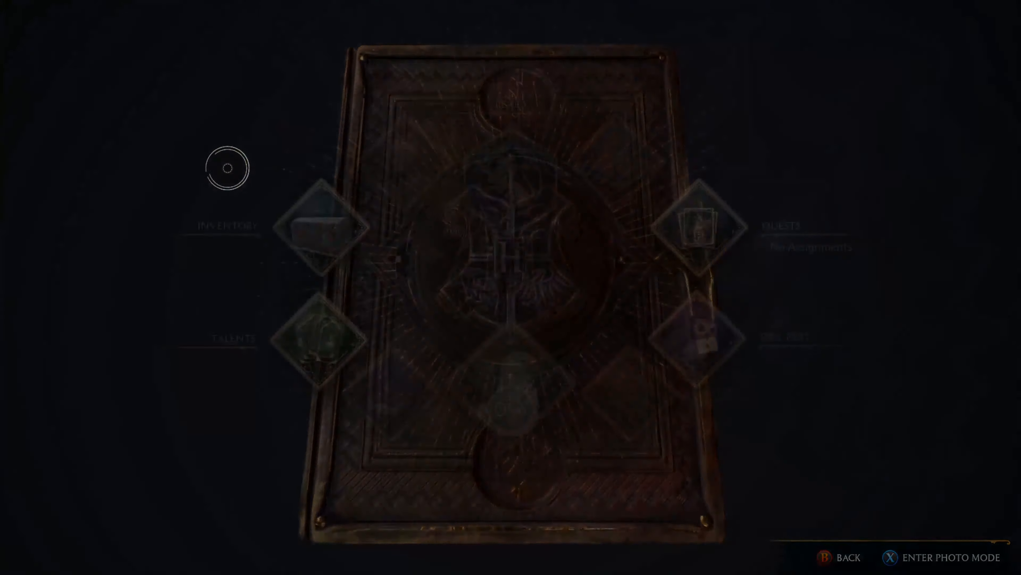